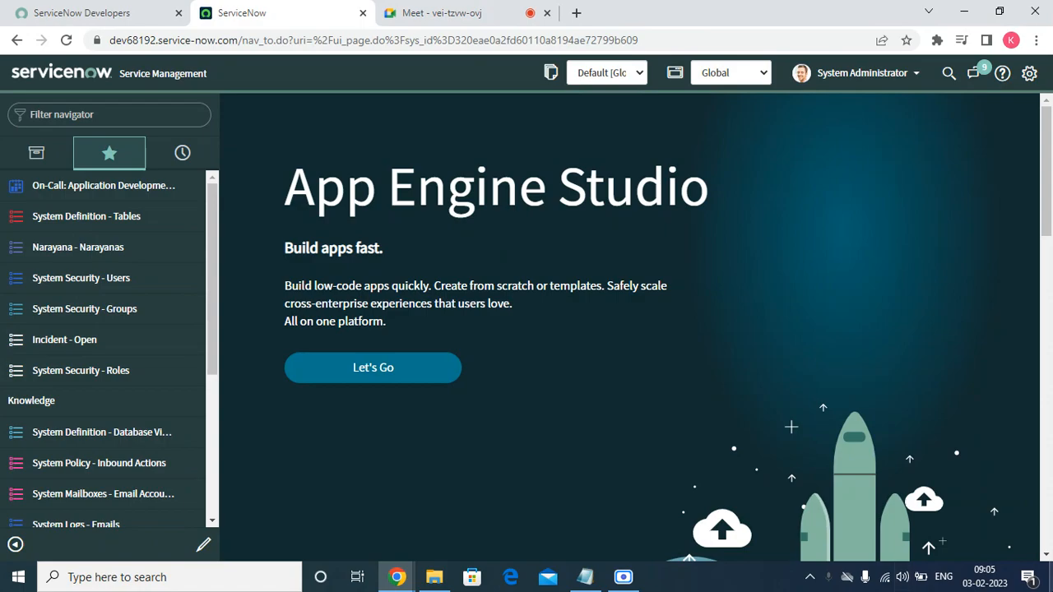
click(1050, 576)
click(1050, 576)
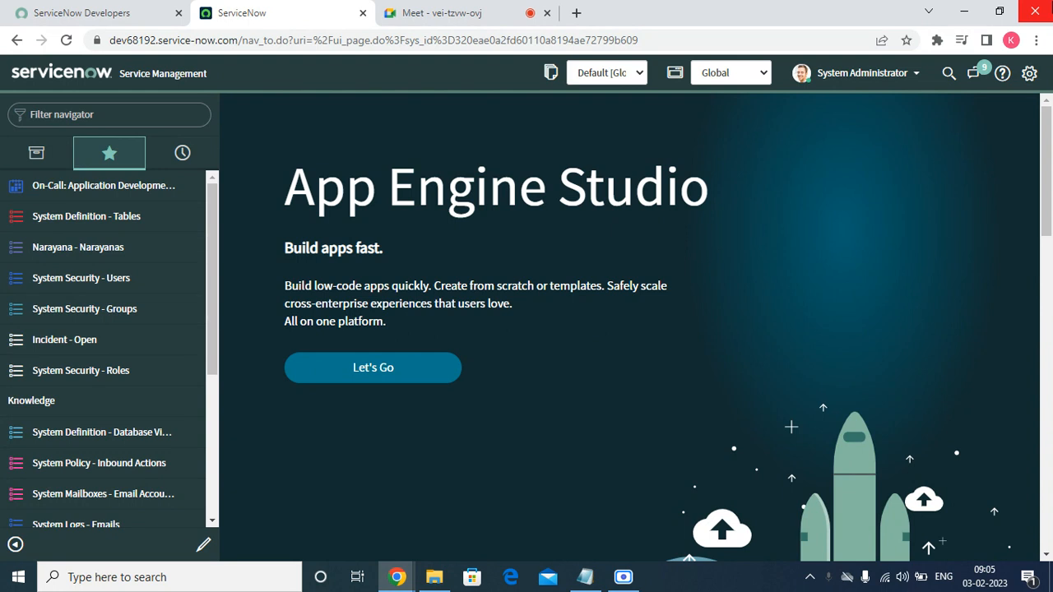
Step: Check the instance status and account details in the ServiceNow Developers profile overview, and return to the instance page
click(132, 17)
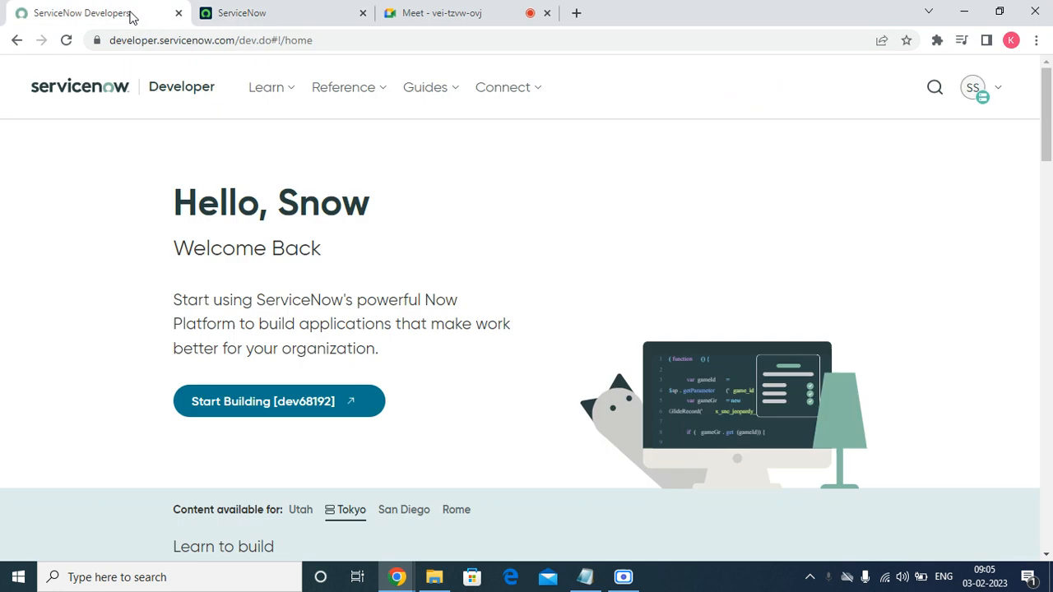
click(971, 89)
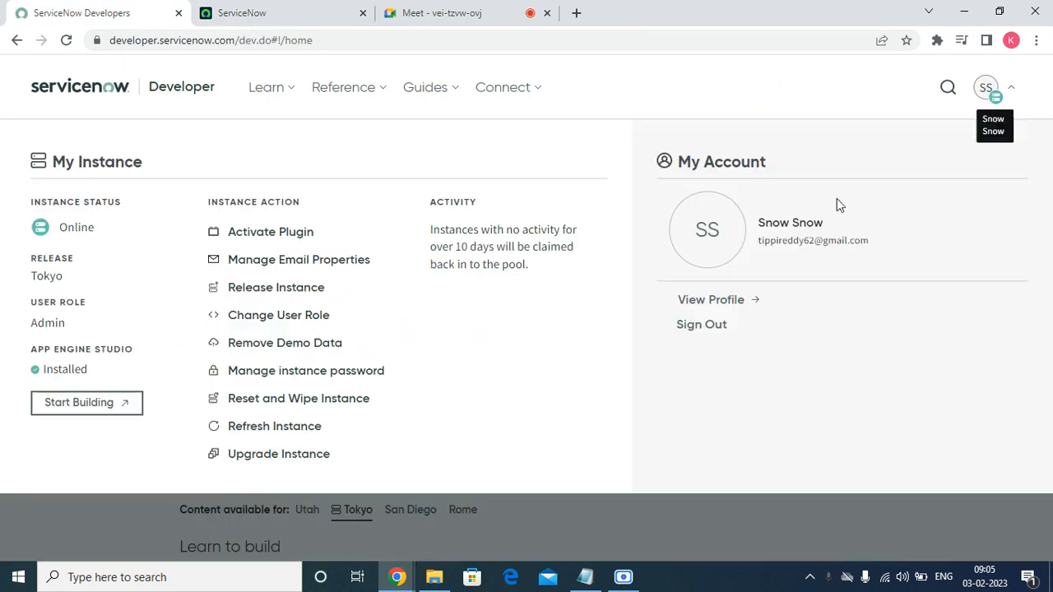
click(557, 526)
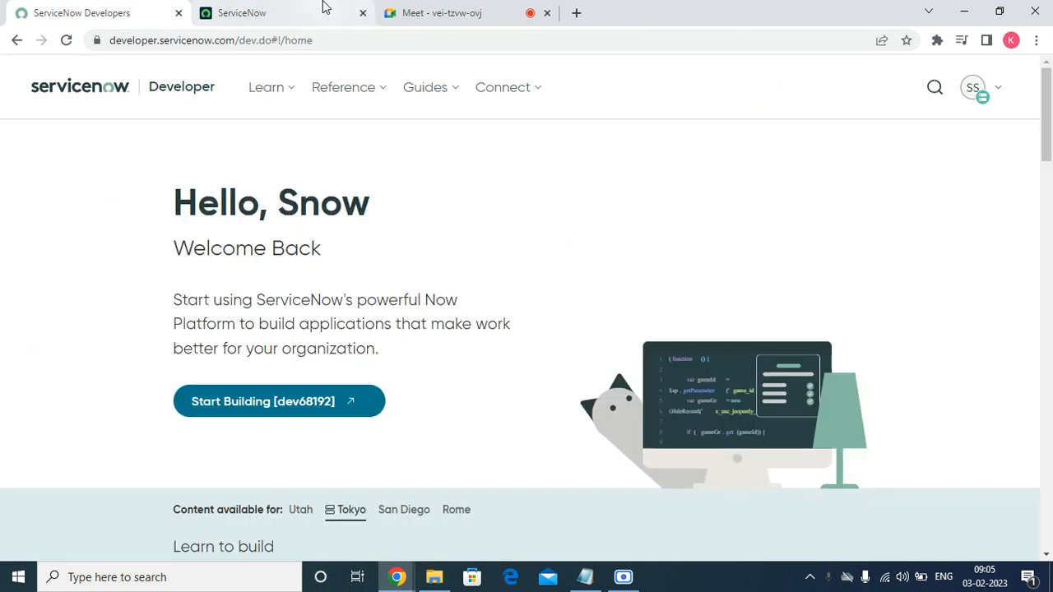
click(323, 8)
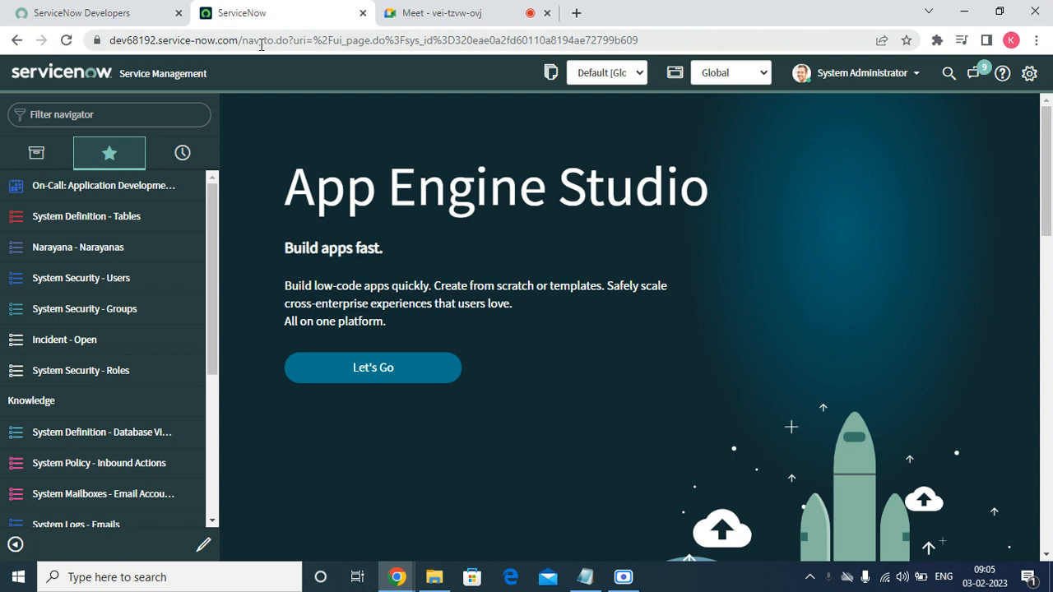
Step: Open the Community forum from the developer site's Connect section and dismiss its survey banner
click(55, 14)
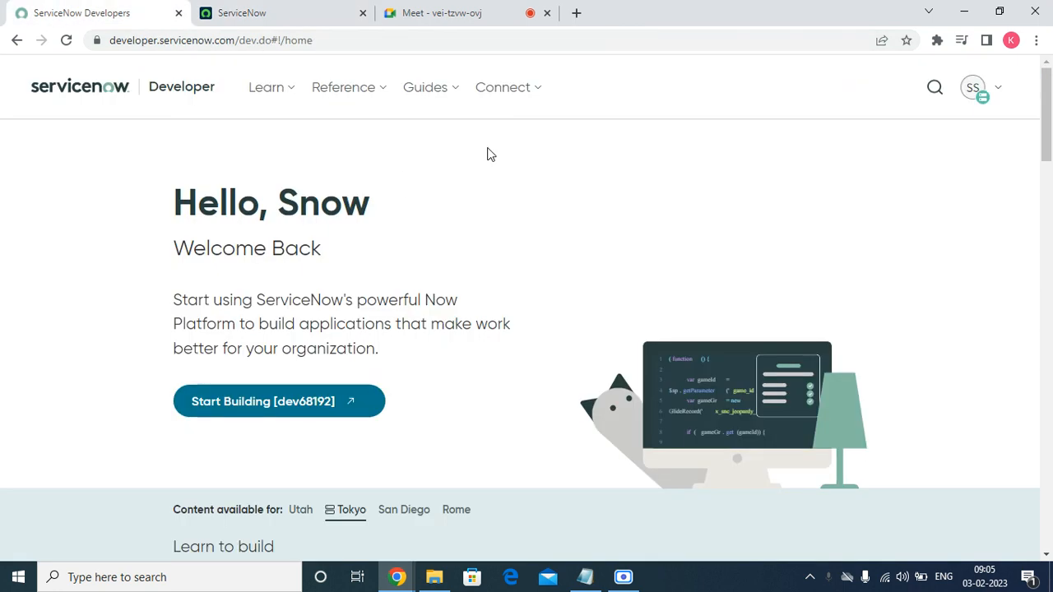
click(502, 100)
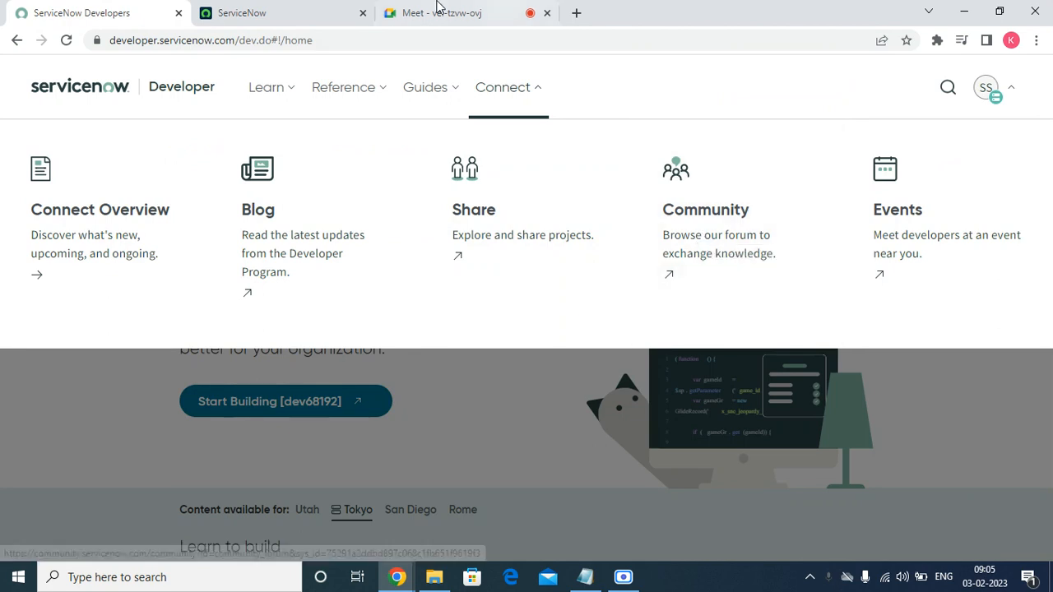
click(300, 11)
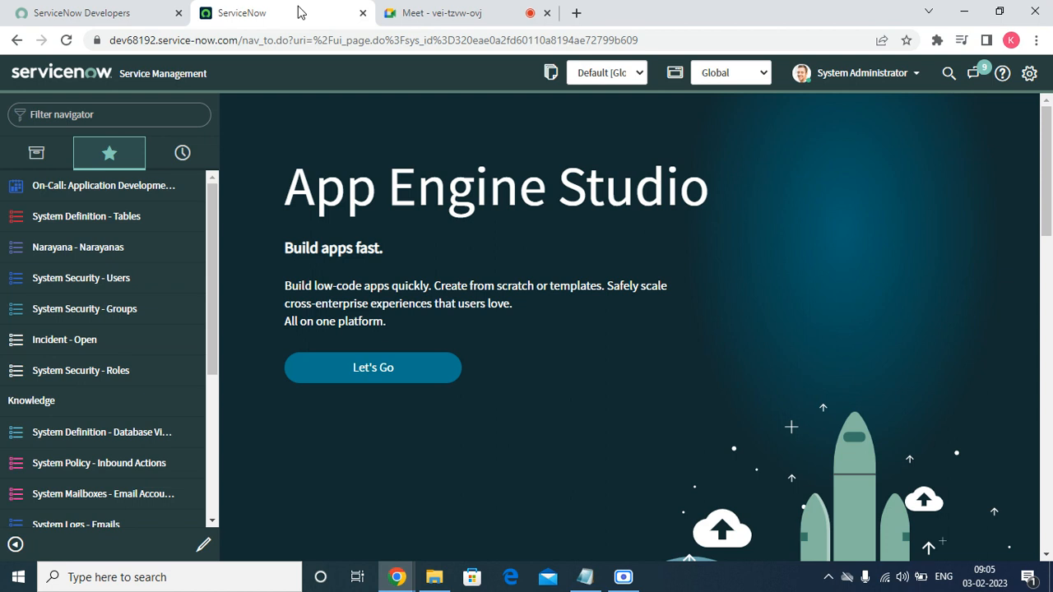
click(135, 13)
click(735, 215)
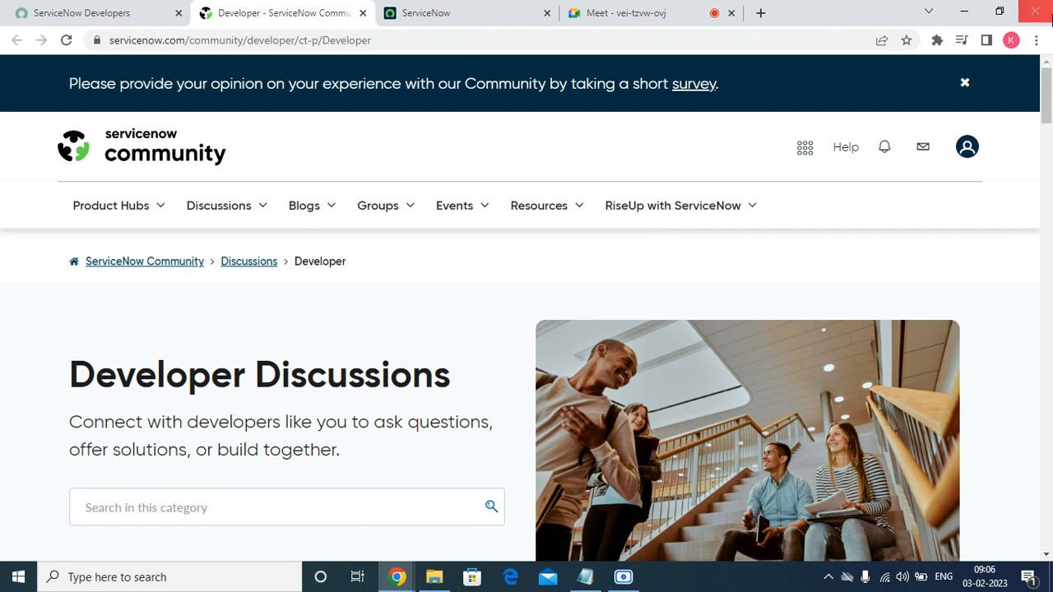
click(964, 84)
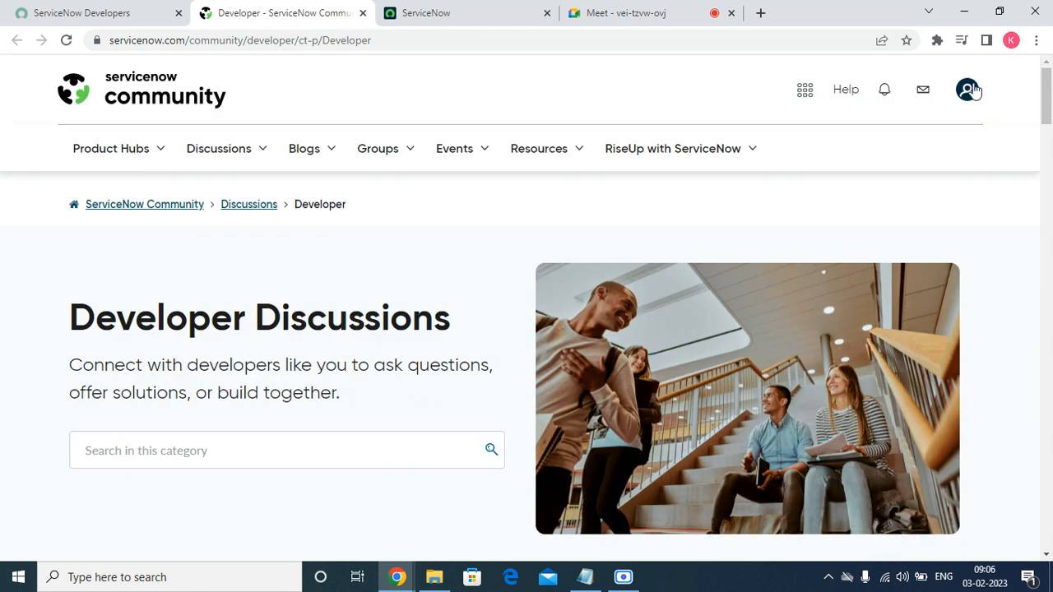
Step: Open the Learning Plans page from the developer site's Learn section and skim through it
mouse_move(619, 151)
click(111, 13)
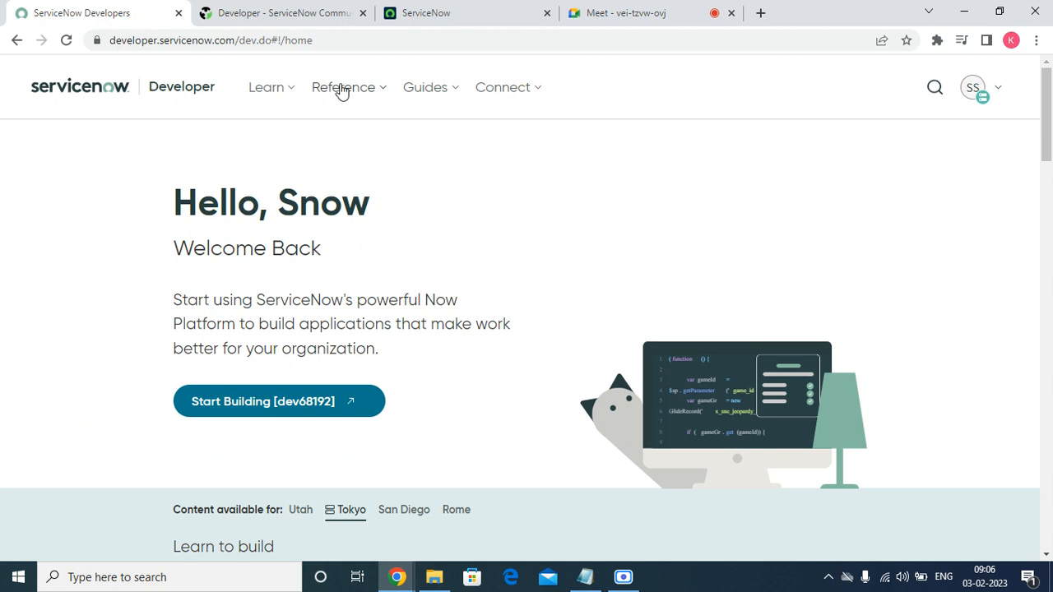
mouse_move(265, 82)
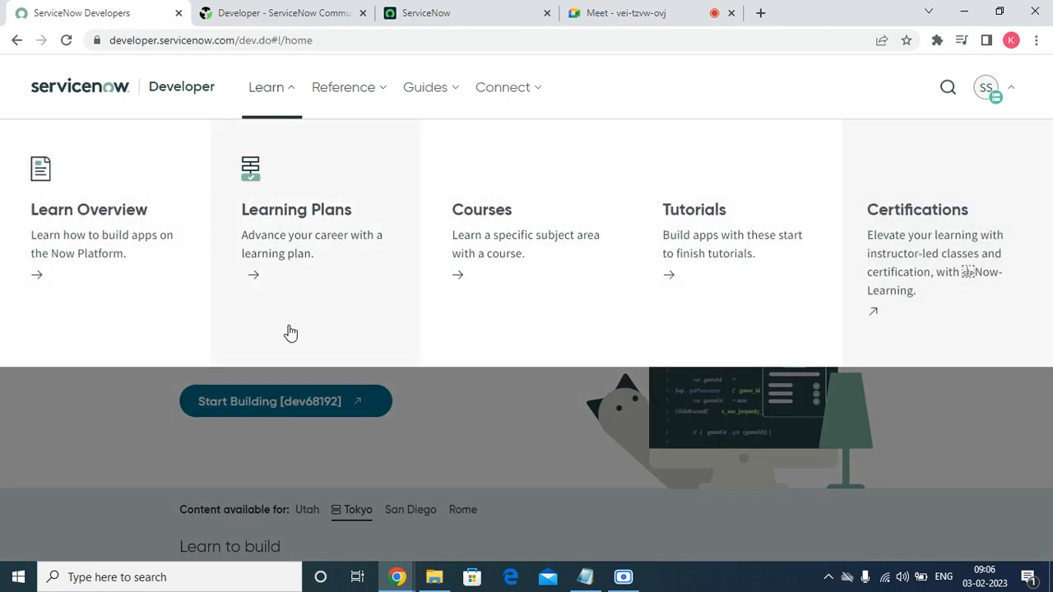
click(305, 235)
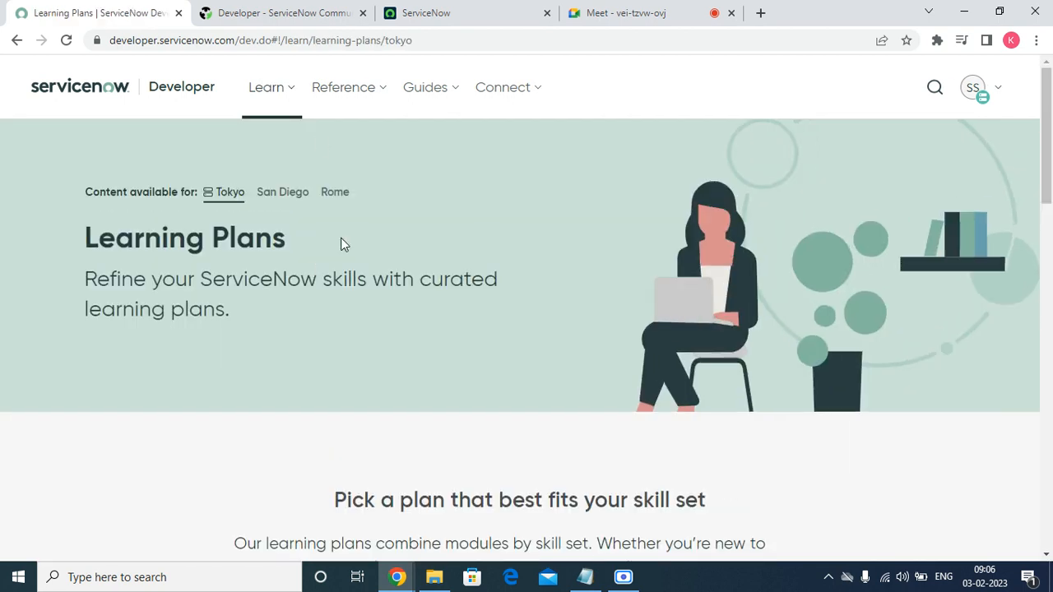
scroll(341, 238, down, 10)
scroll(331, 232, up, 10)
Step: View the Certifications page from the Learn section, close it and return to the Developer Discussions community page
mouse_move(292, 90)
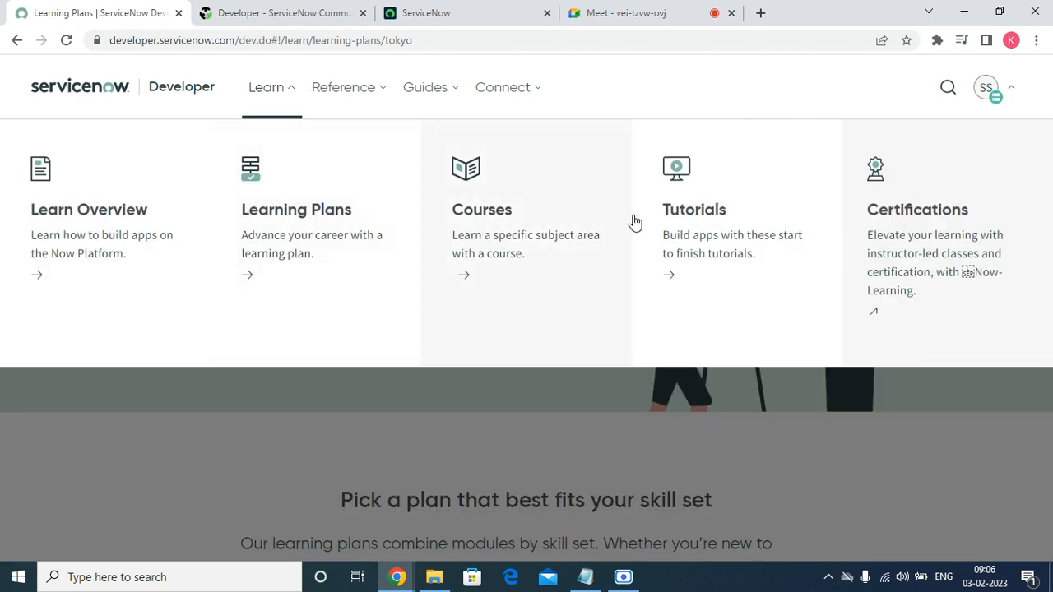
click(907, 262)
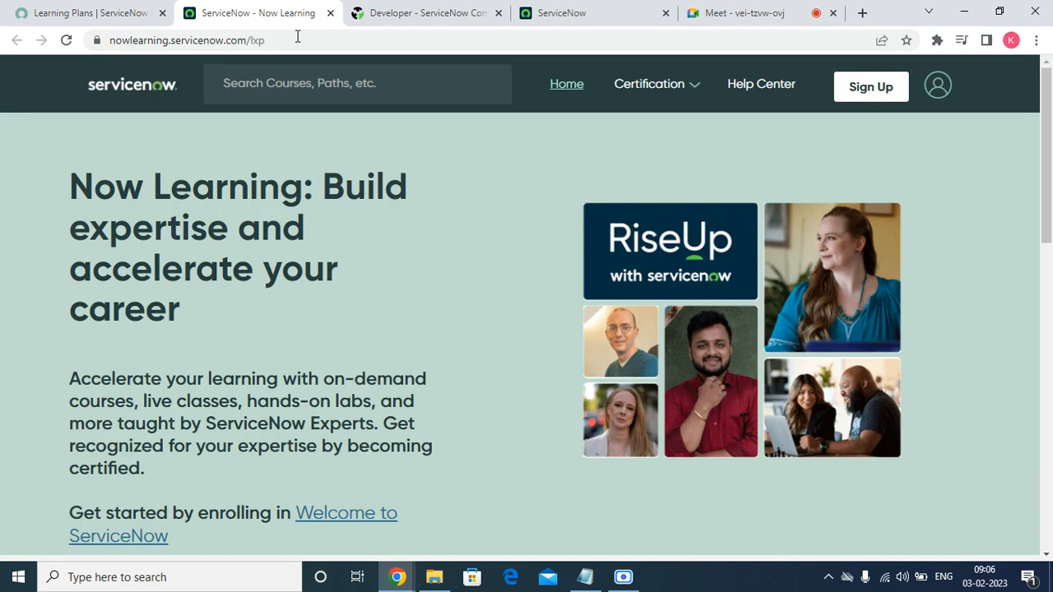
click(331, 14)
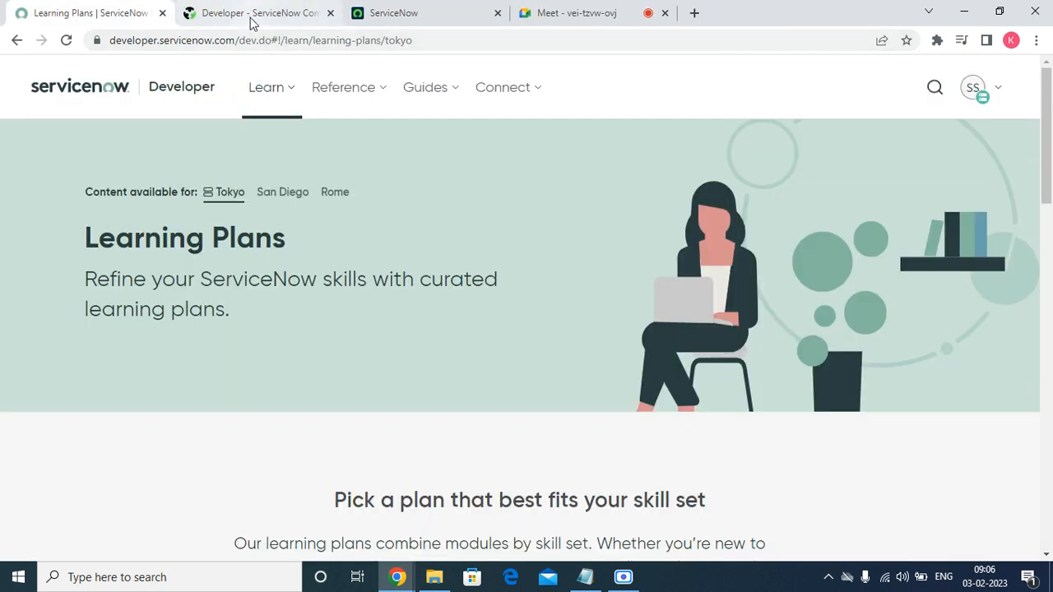
click(251, 22)
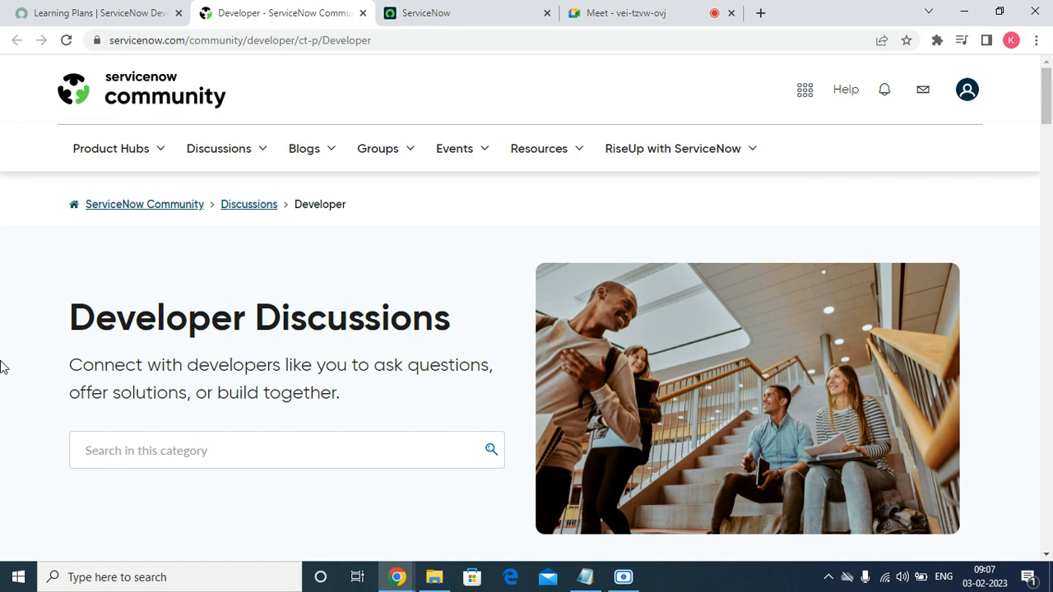
Step: Switch to File Explorer, open the SSO Steps Word document from the 21-Nov-2022 folder and enable editing
click(422, 17)
click(434, 577)
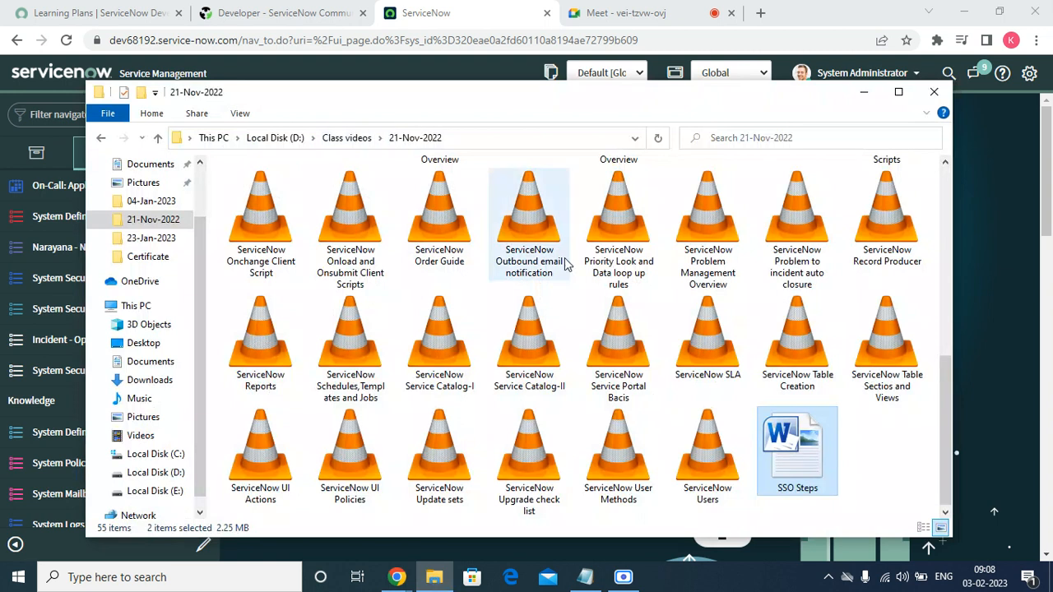
scroll(666, 378, up, 5)
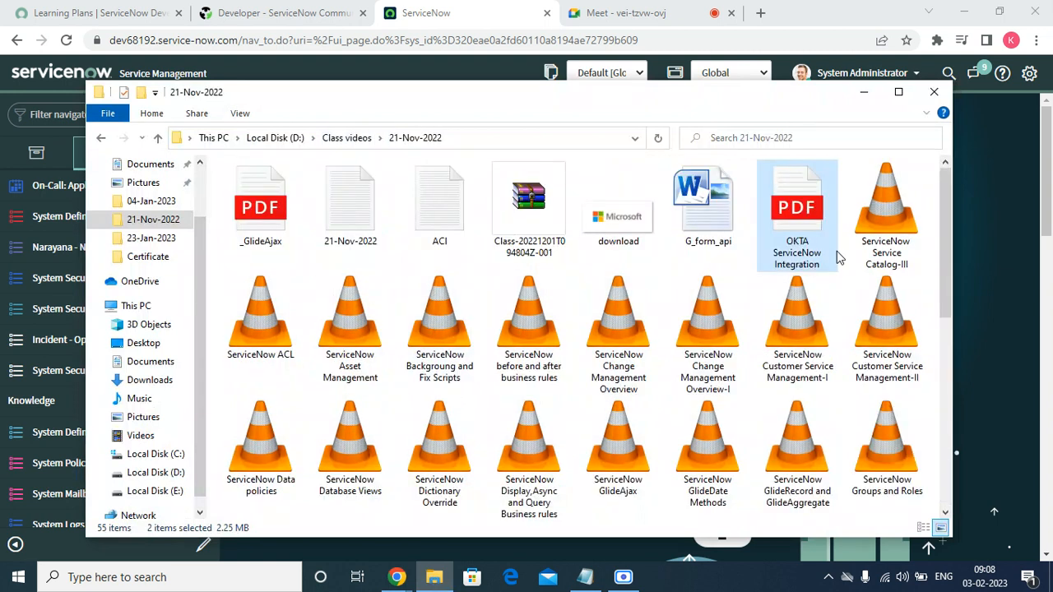
click(634, 262)
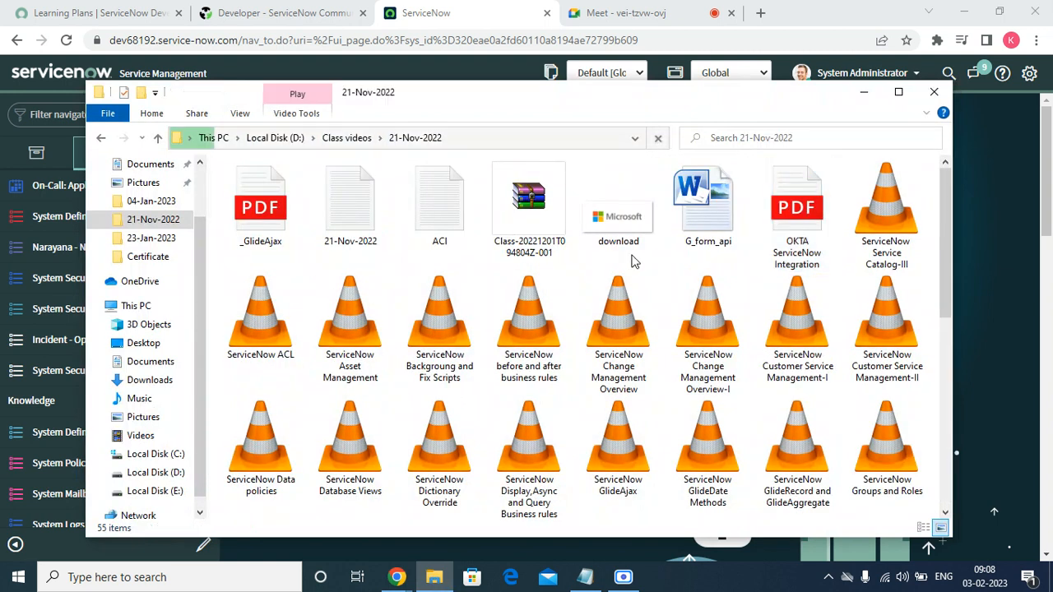
scroll(723, 261, down, 5)
click(806, 459)
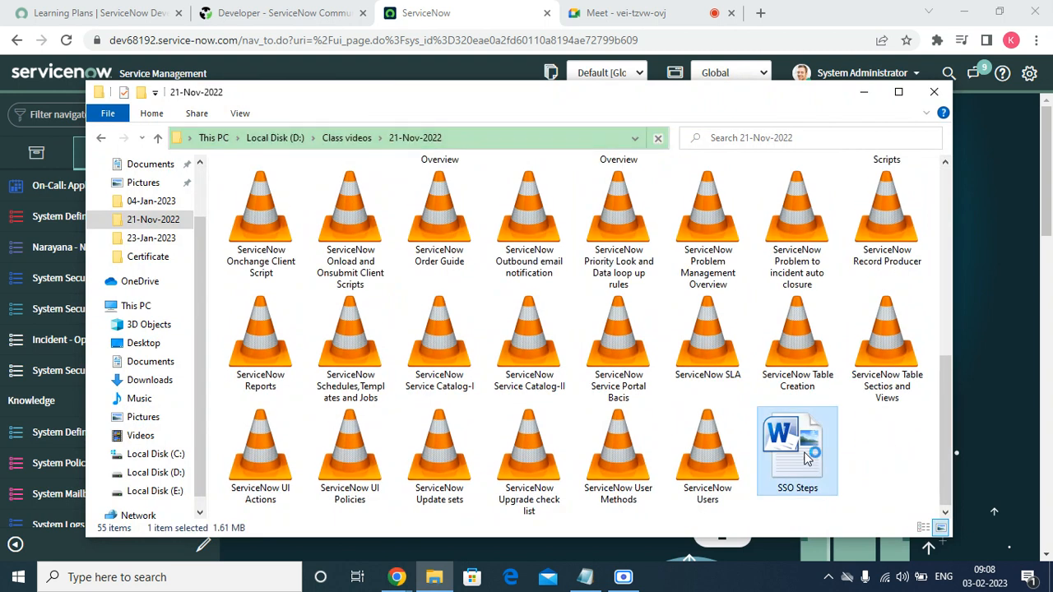
double_click(806, 459)
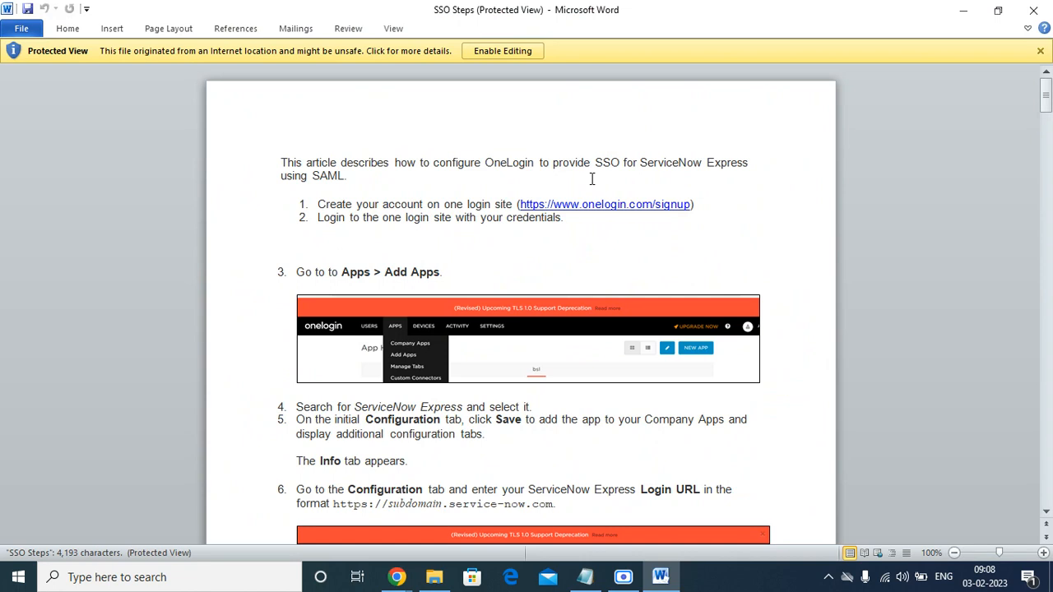
click(508, 53)
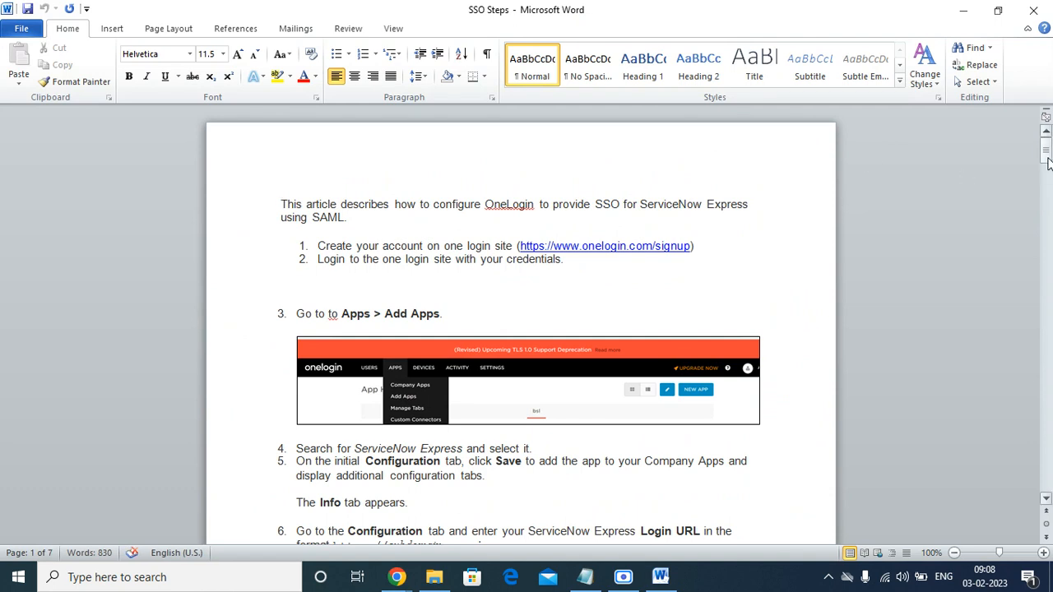
Step: Skim the OneLogin and ServiceNow setup instructions in the SSO Steps document, and return to the ServiceNow instance in the browser
mouse_move(1048, 158)
mouse_down()
mouse_move(1048, 173)
mouse_move(1048, 144)
mouse_up()
drag(1046, 153, 1046, 232)
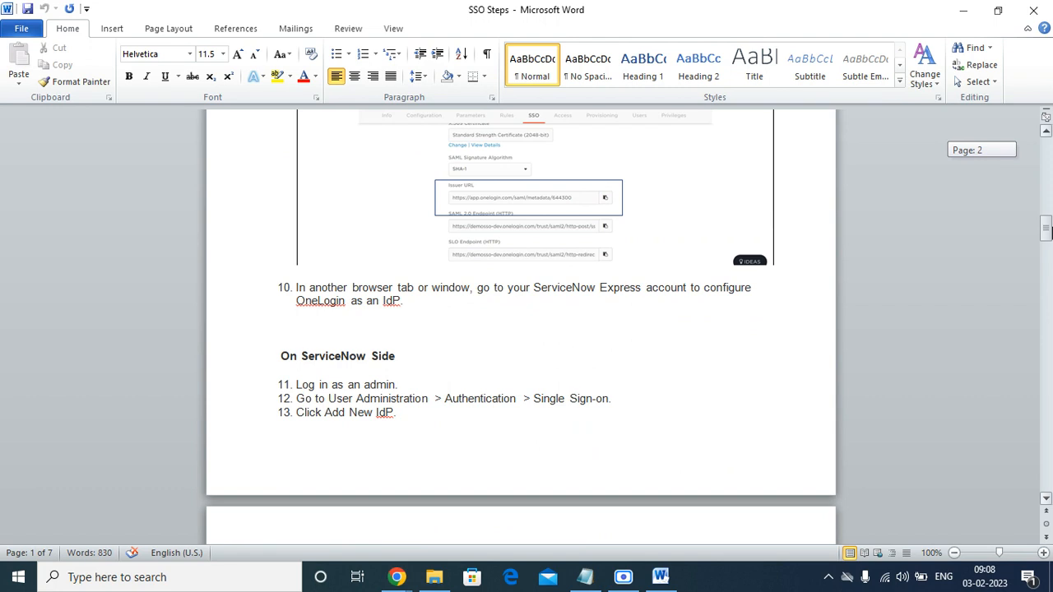
drag(1046, 231, 1047, 130)
click(962, 10)
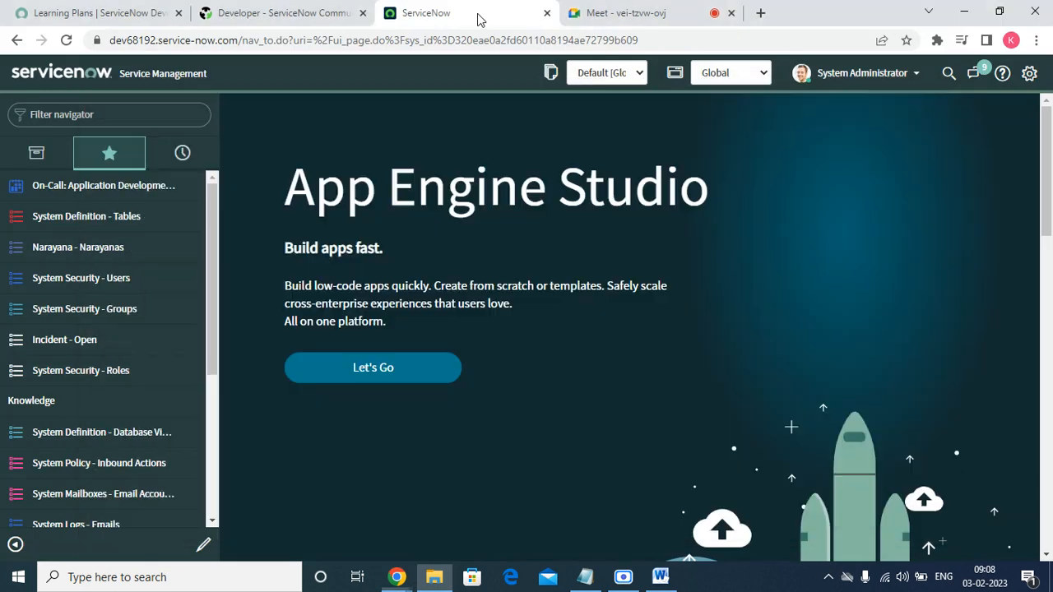
click(480, 16)
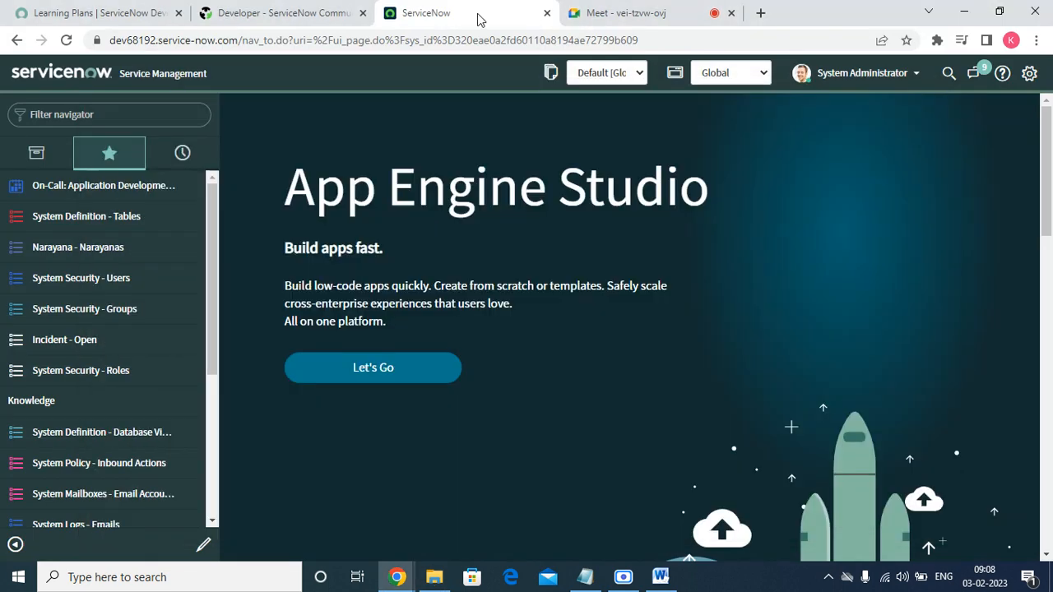
click(661, 578)
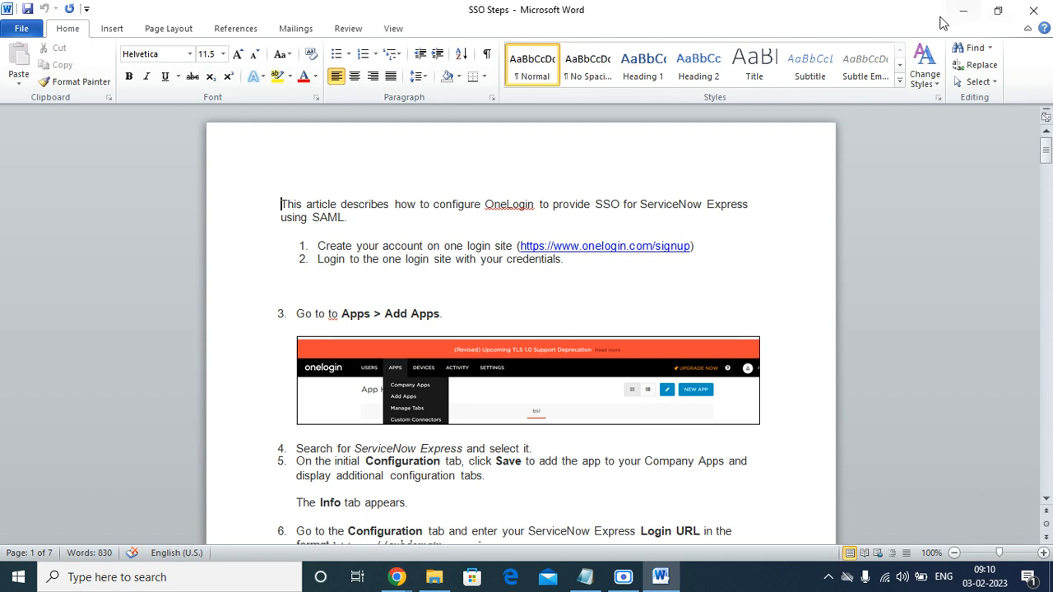
click(966, 11)
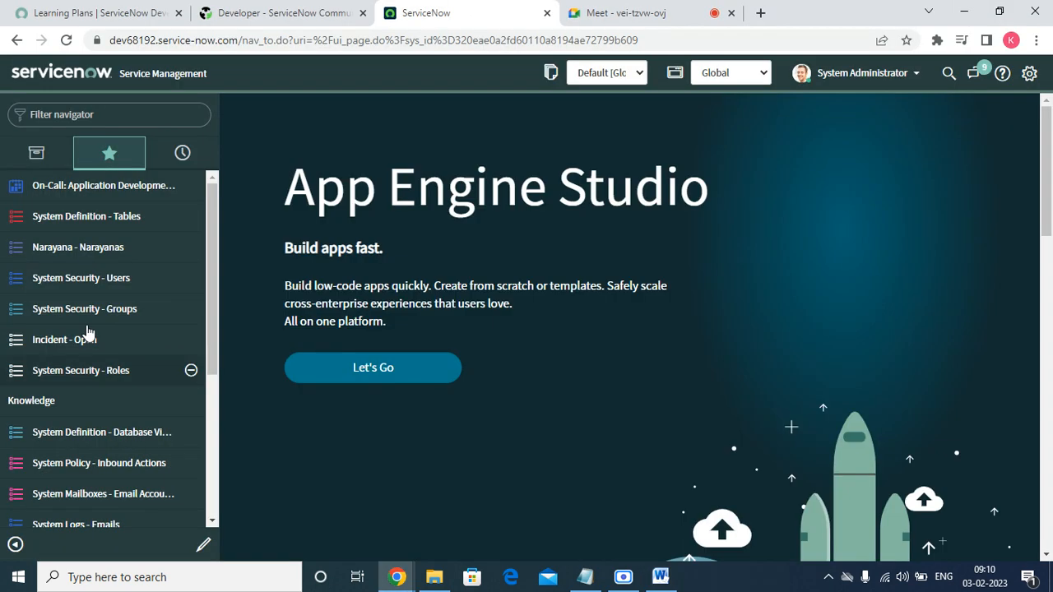
click(118, 119)
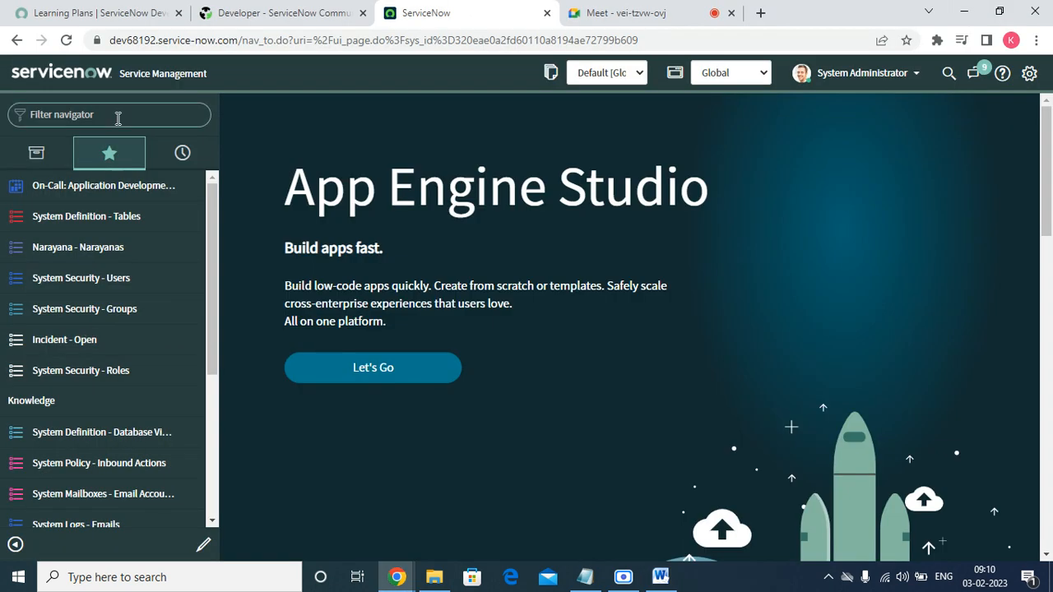
text(iden)
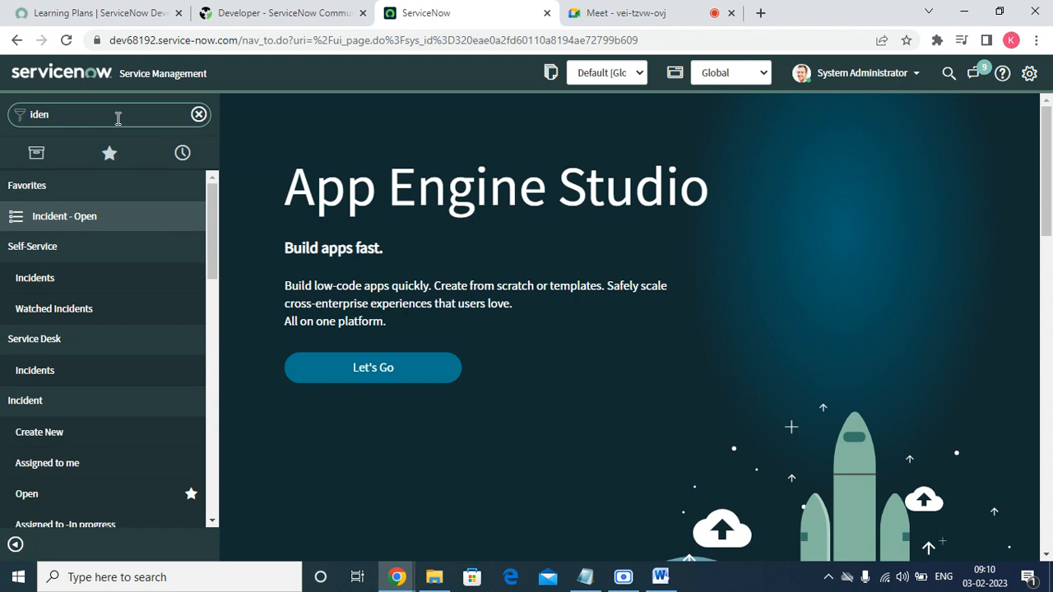
text(ti)
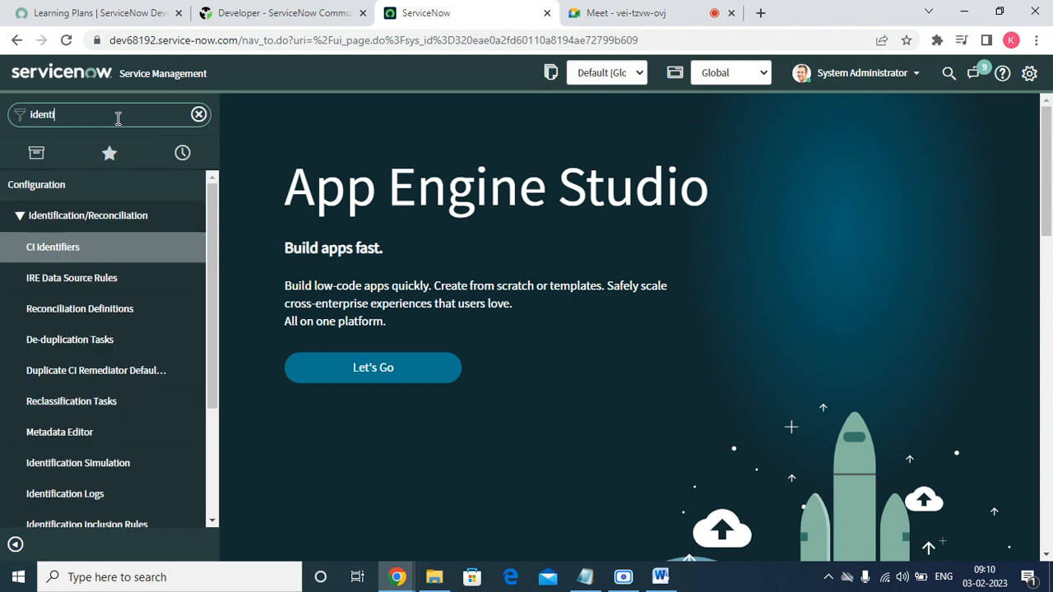
text(ty pro)
key(BackSpace)
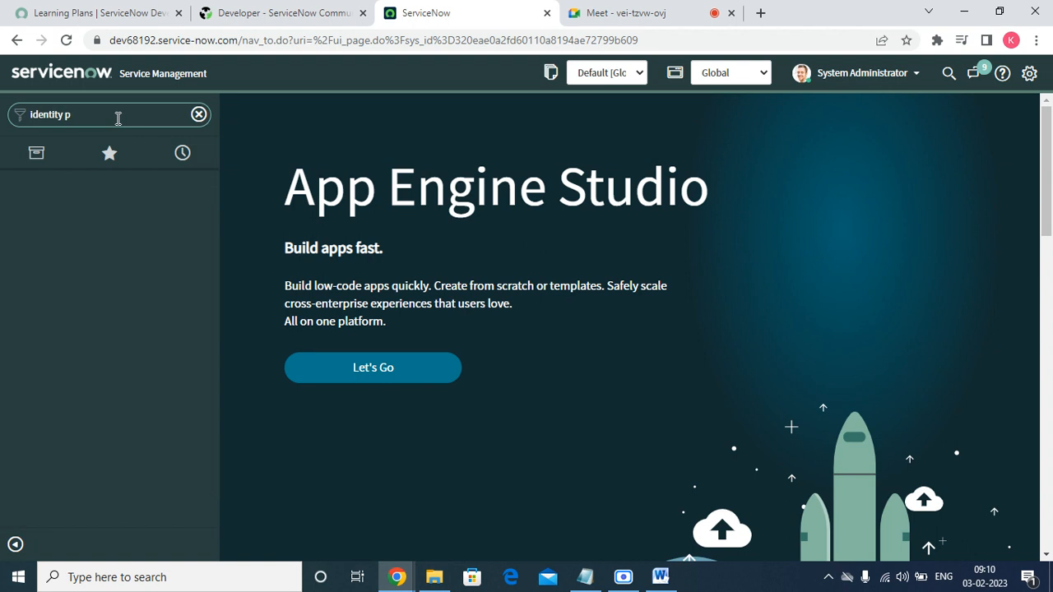
key(BackSpace)
key(BackSpace)
key(BackSpace)
key(BackSpace)
key(BackSpace)
key(BackSpace)
key(BackSpace)
key(BackSpace)
key(BackSpace)
key(BackSpace)
text(sso)
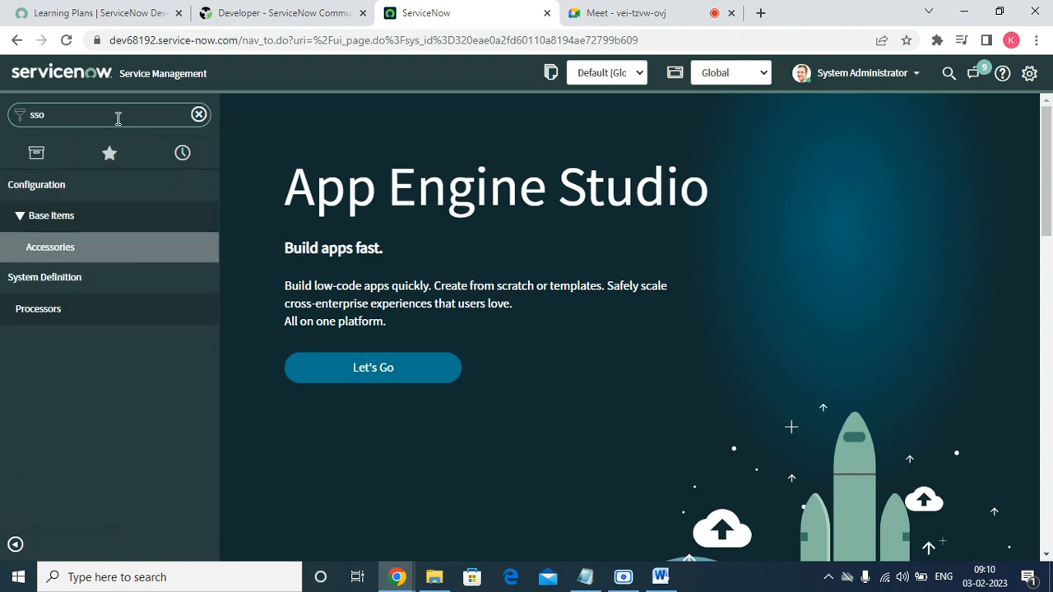
Step: Filter the navigator for "Single", mark Single Sign-on under System Properties as a favorite and open it
double_click(70, 121)
text(Single)
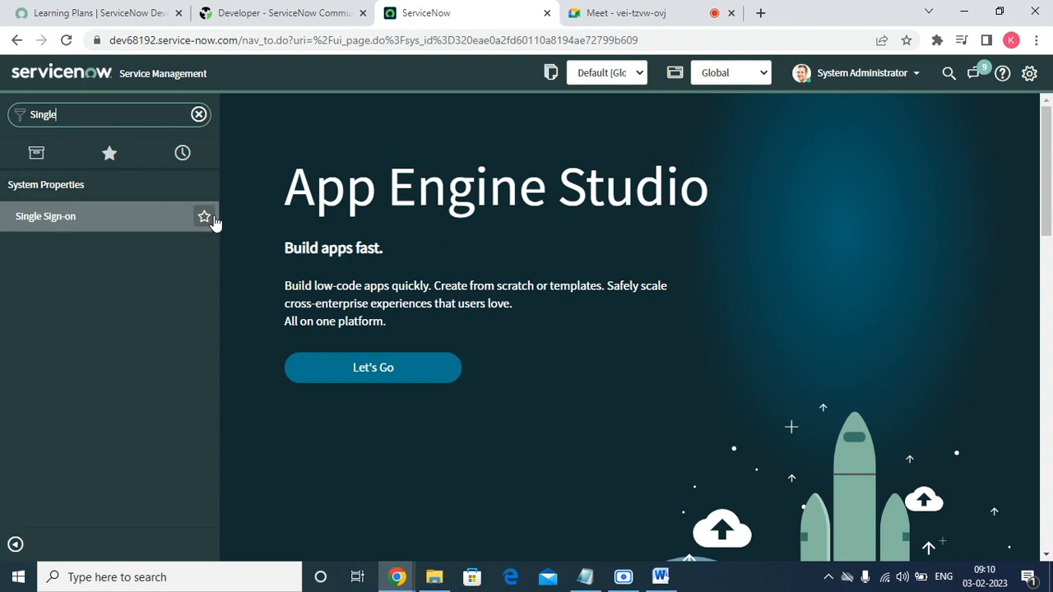
click(204, 217)
click(56, 218)
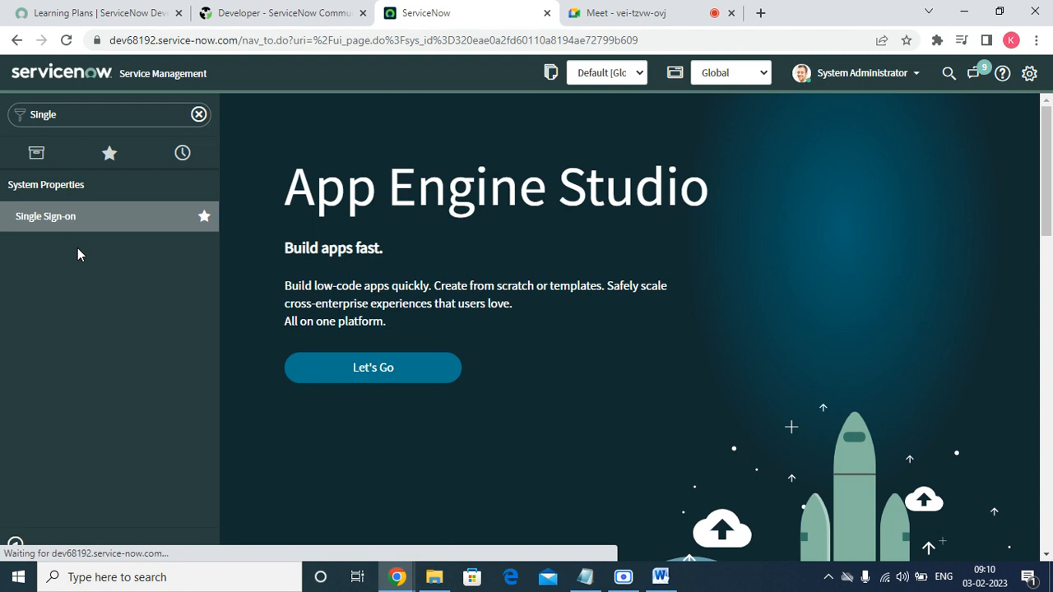
Step: Open the Single Sign-on properties page in a separate browser tab and switch to it
right_click(77, 249)
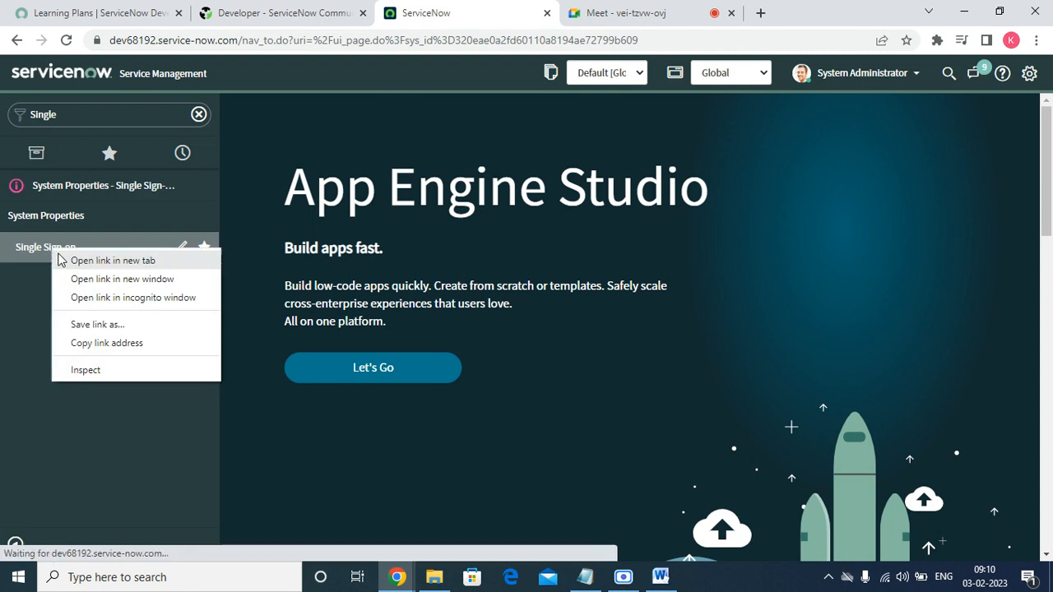
click(74, 261)
click(567, 13)
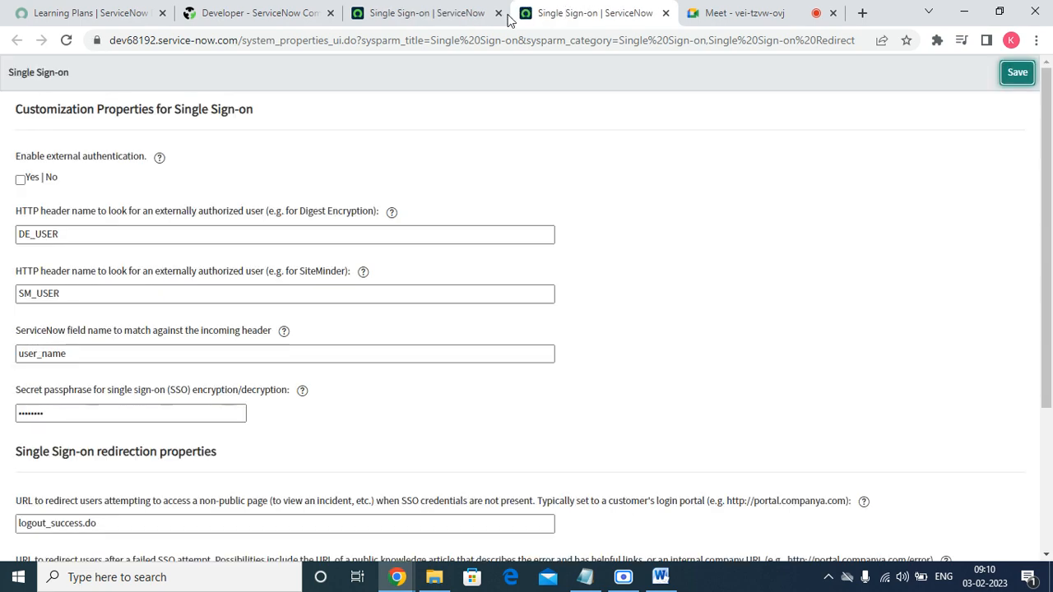
Step: Review the customization properties for external authentication, HTTP header names and the ServiceNow field matched against the incoming header
drag(19, 168, 140, 170)
click(139, 170)
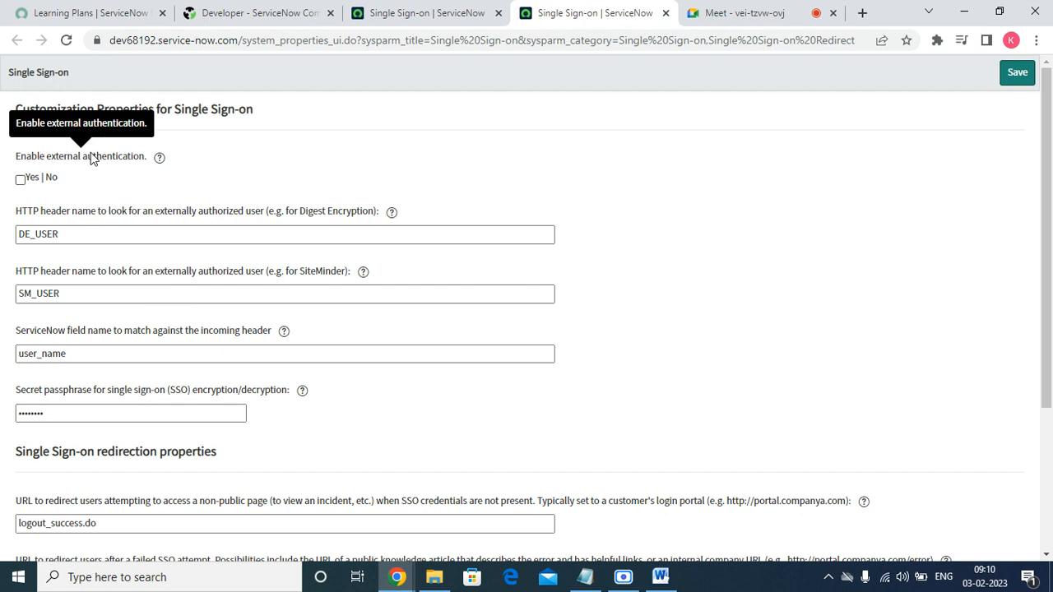
mouse_move(172, 164)
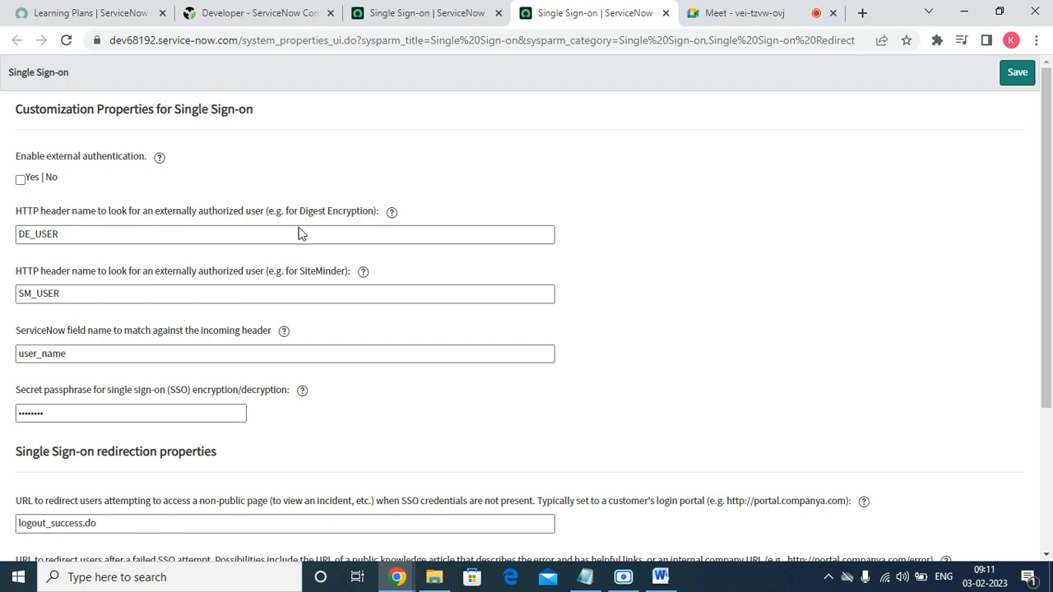
drag(16, 220, 162, 202)
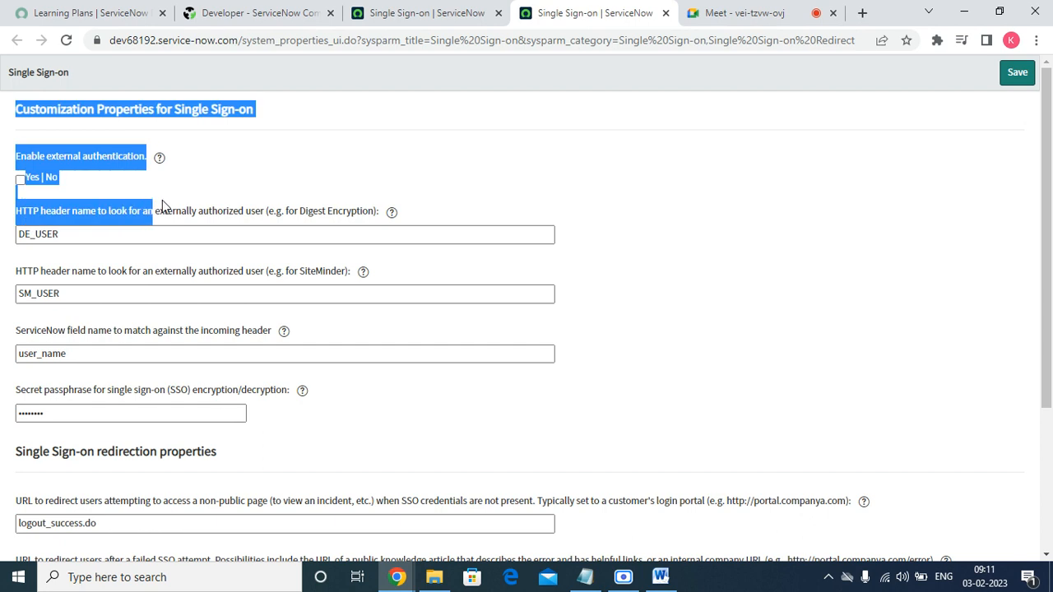
click(200, 185)
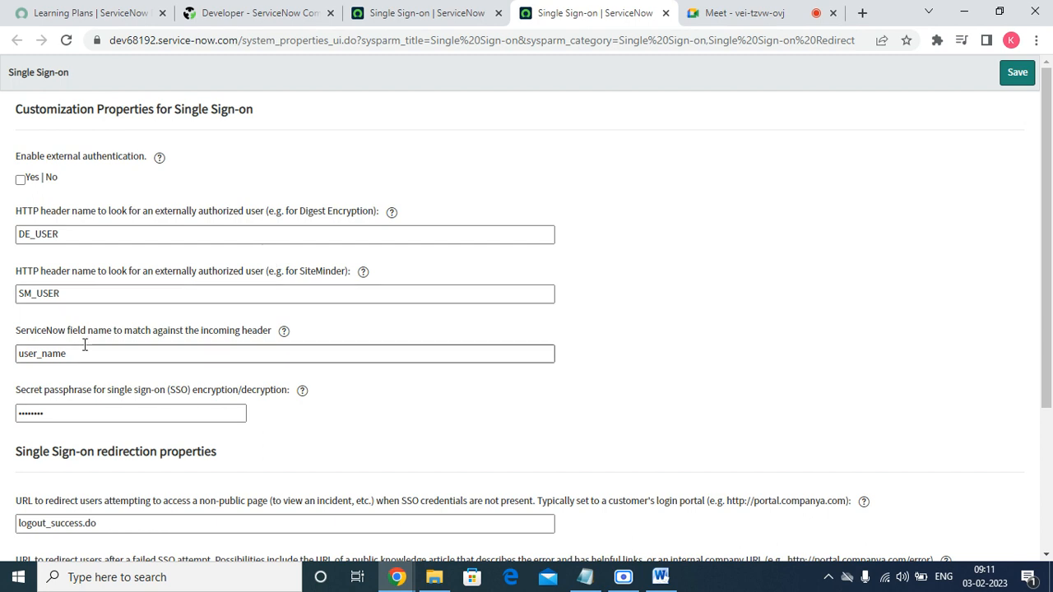
drag(12, 330, 265, 325)
click(344, 320)
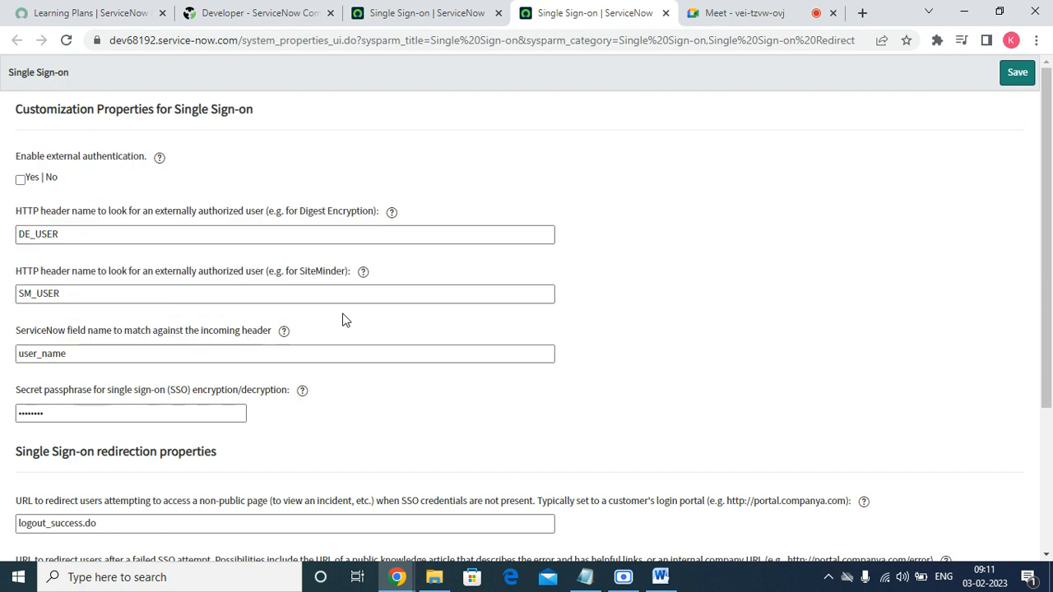
Step: Return to the full ServiceNow tab and examine the incoming header field name, secret passphrase and non-public page redirect URL properties
click(411, 11)
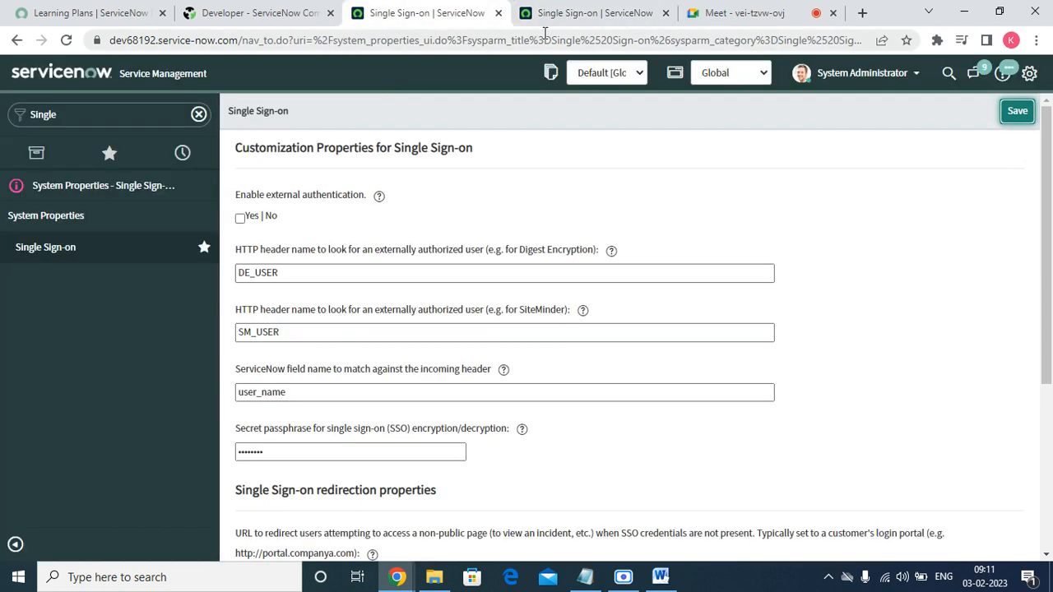
double_click(286, 393)
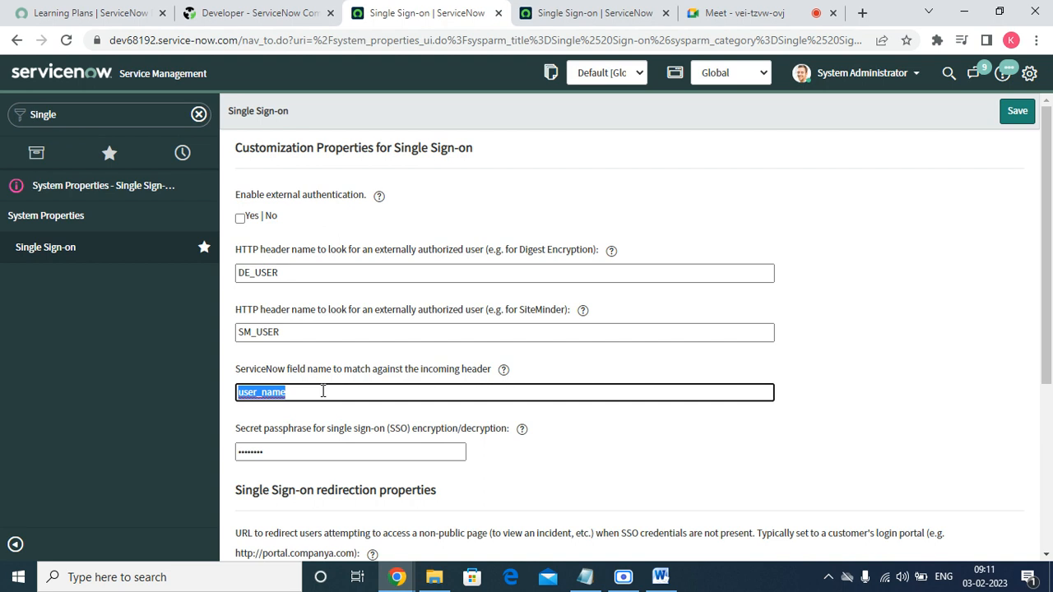
scroll(331, 370, down, 3)
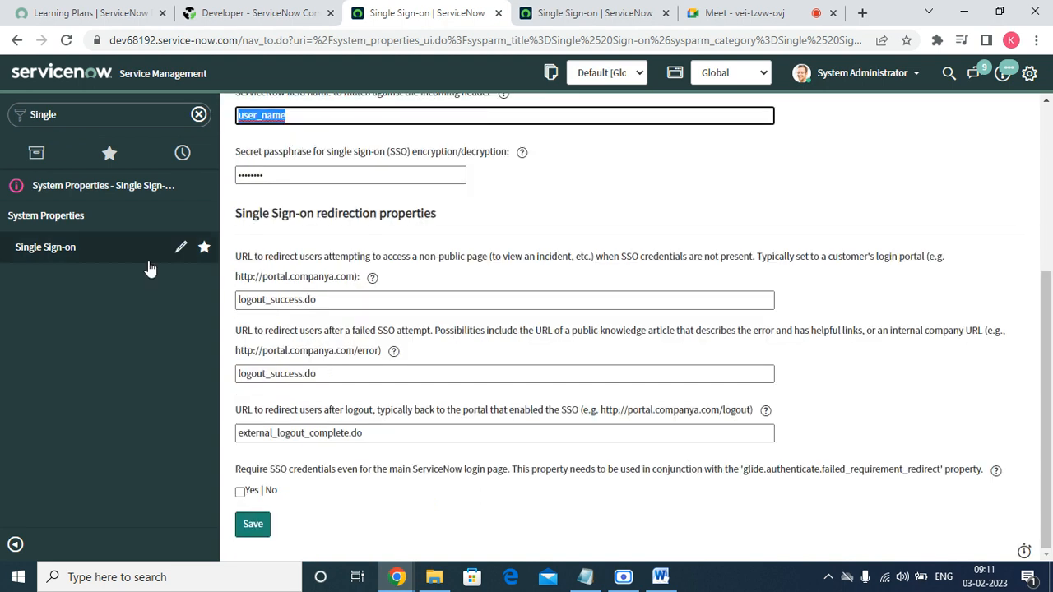
double_click(275, 173)
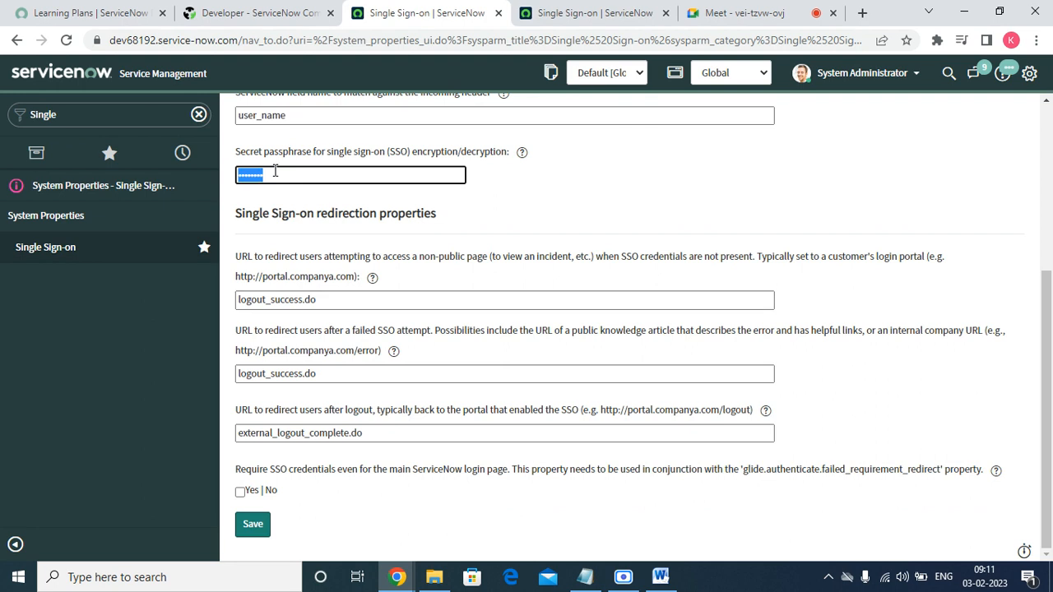
drag(240, 152, 459, 151)
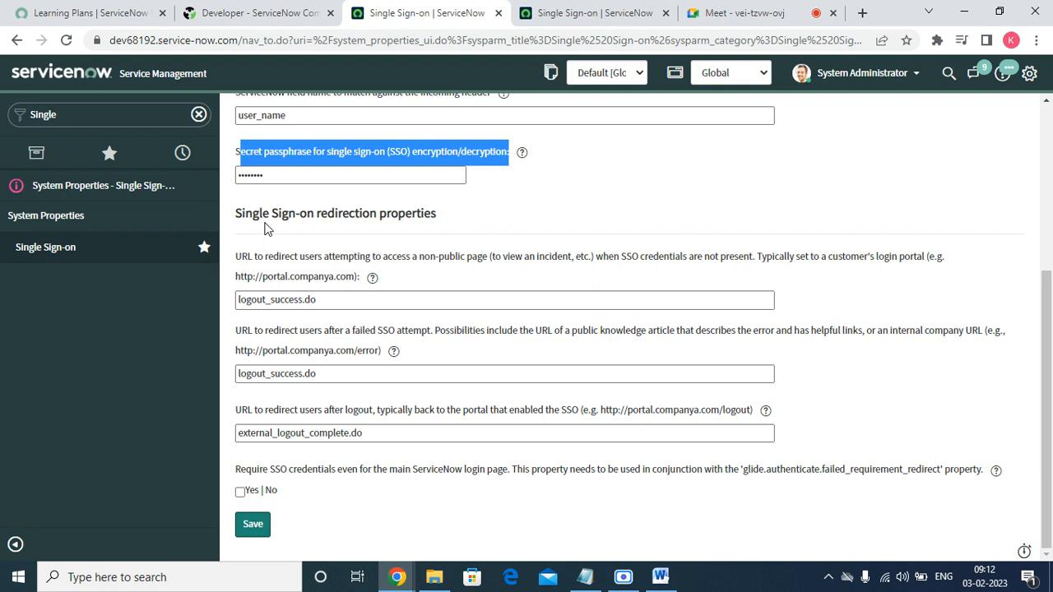
click(346, 299)
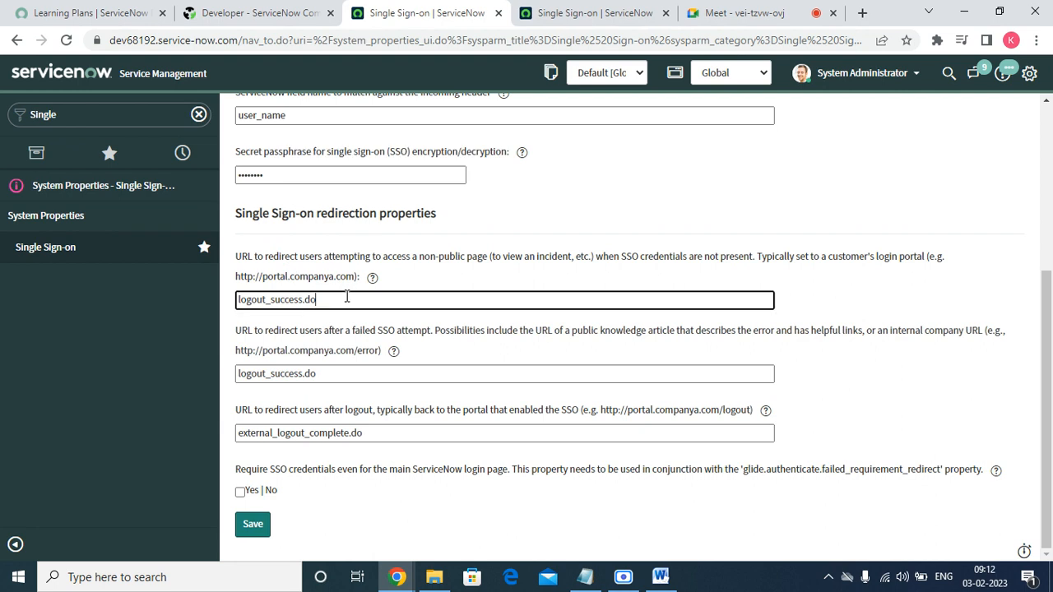
drag(346, 299, 227, 293)
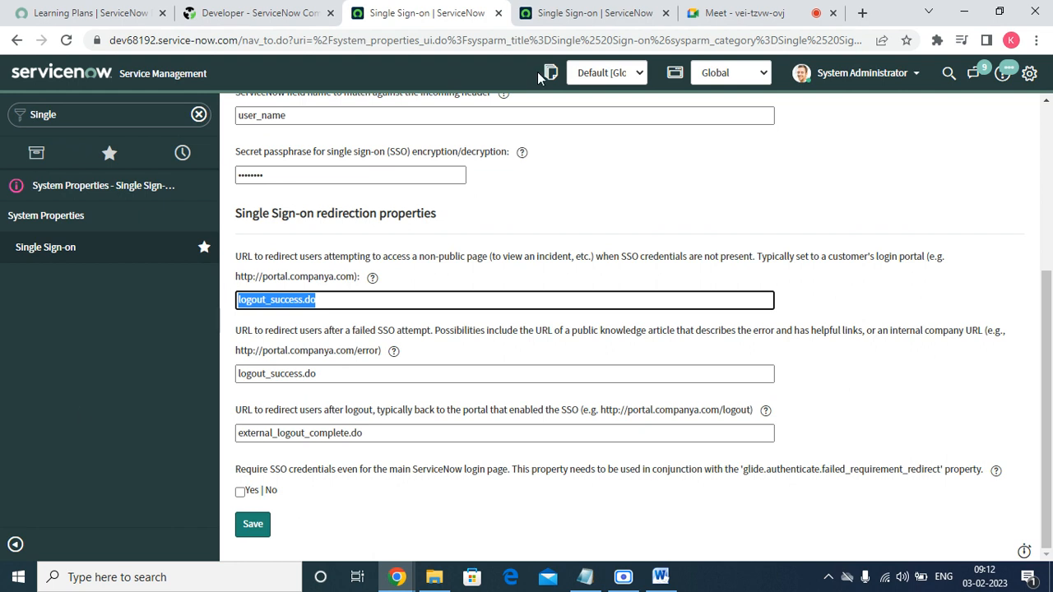
Step: Switch to the Google Meet call, check the Scre.io screen recorder and minimize its window
click(563, 18)
click(794, 8)
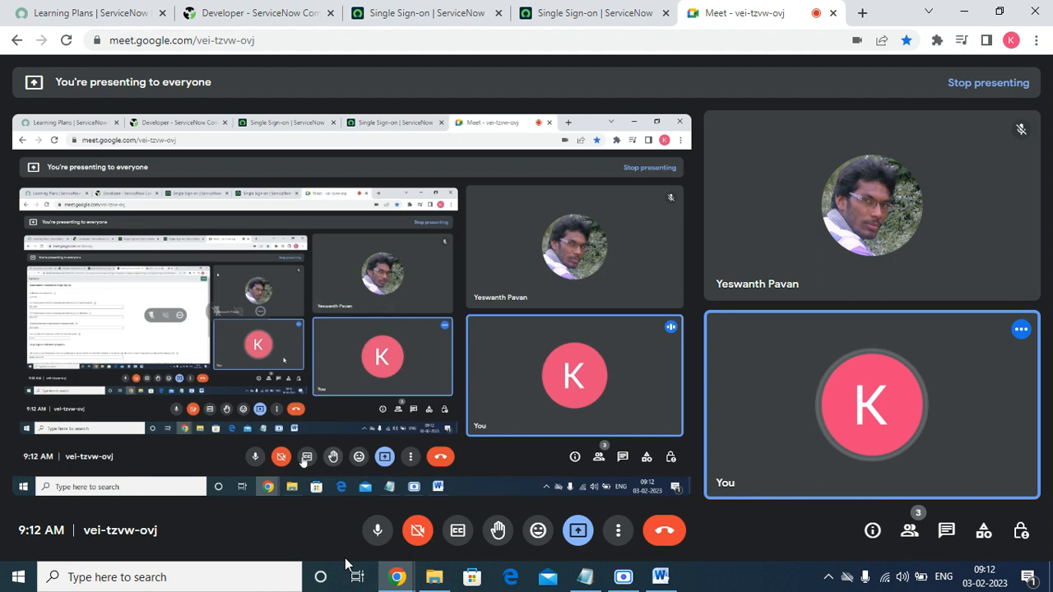
click(624, 576)
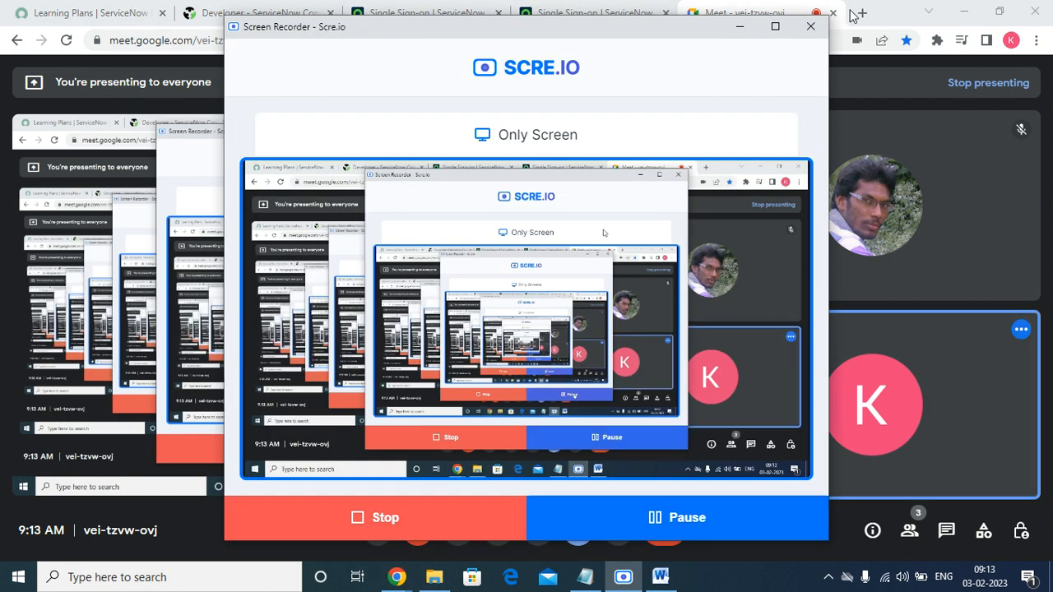
click(739, 27)
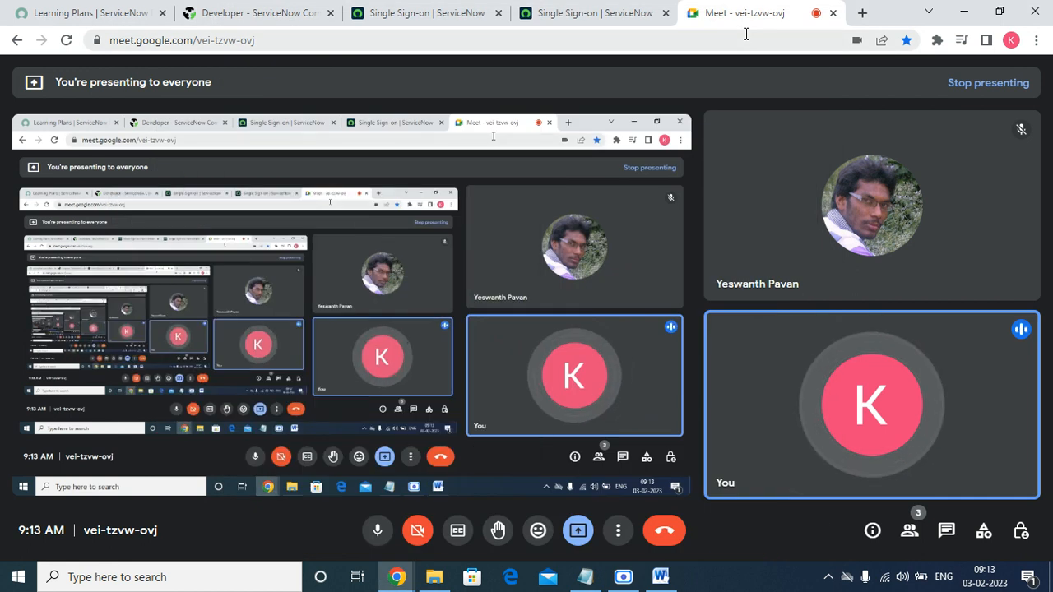
Step: Return to the standalone Single Sign-on page and read the redirect property for non-public pages without SSO credentials
click(629, 14)
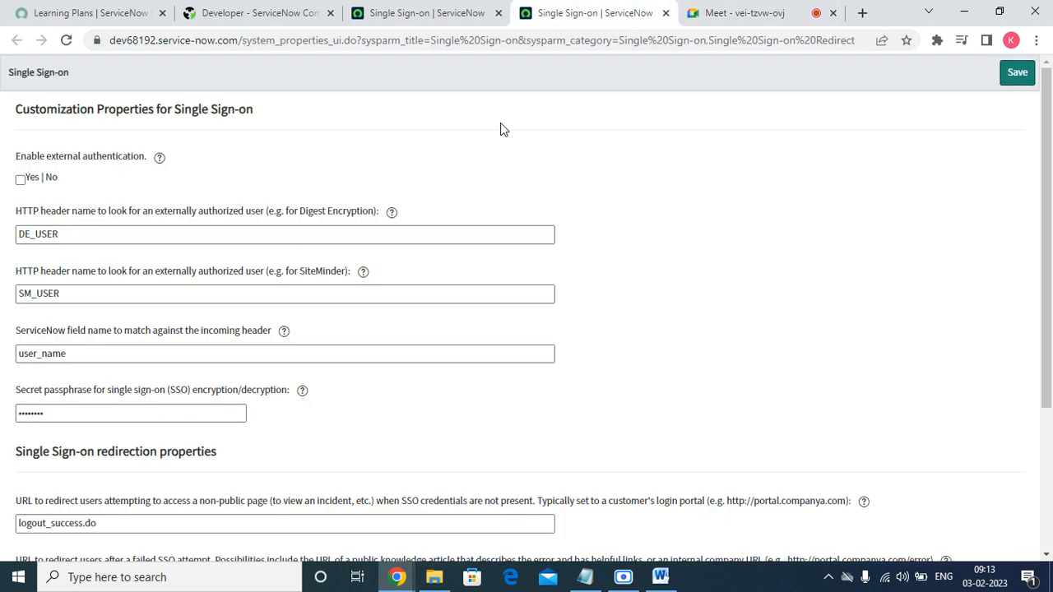
scroll(199, 406, down, 3)
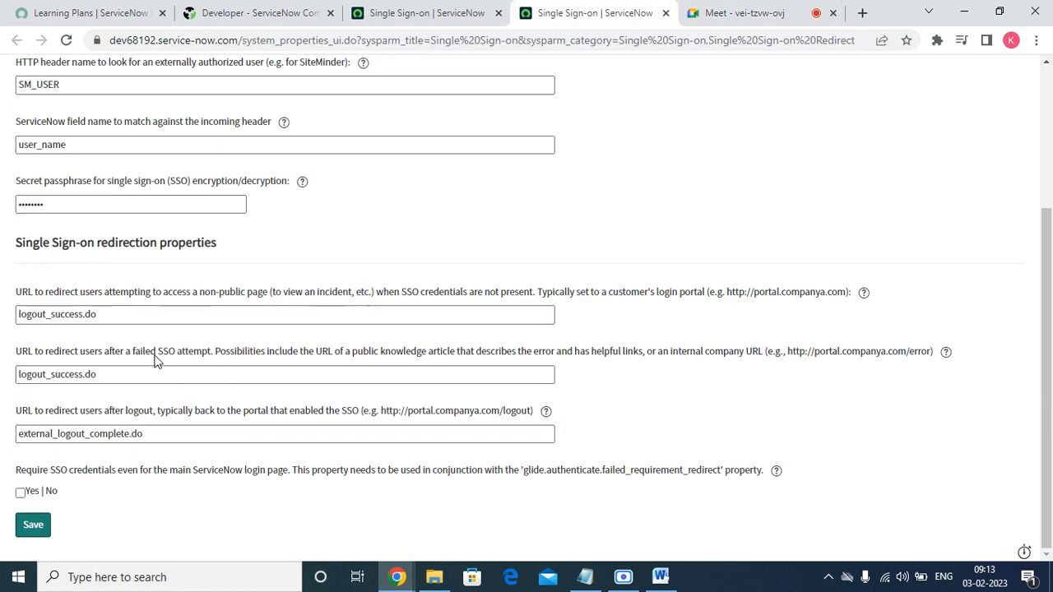
click(129, 316)
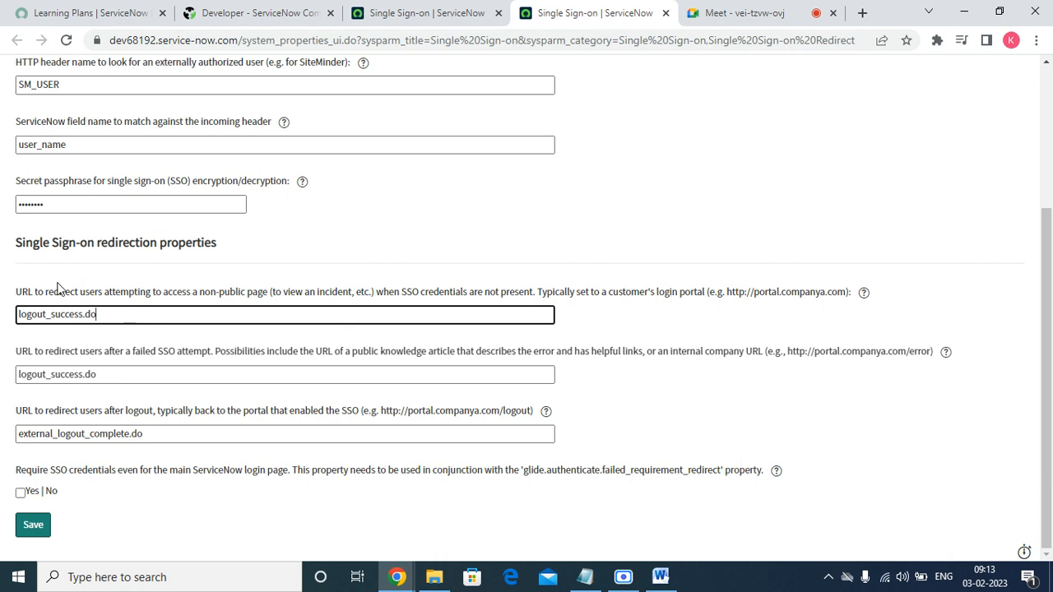
drag(10, 290, 99, 296)
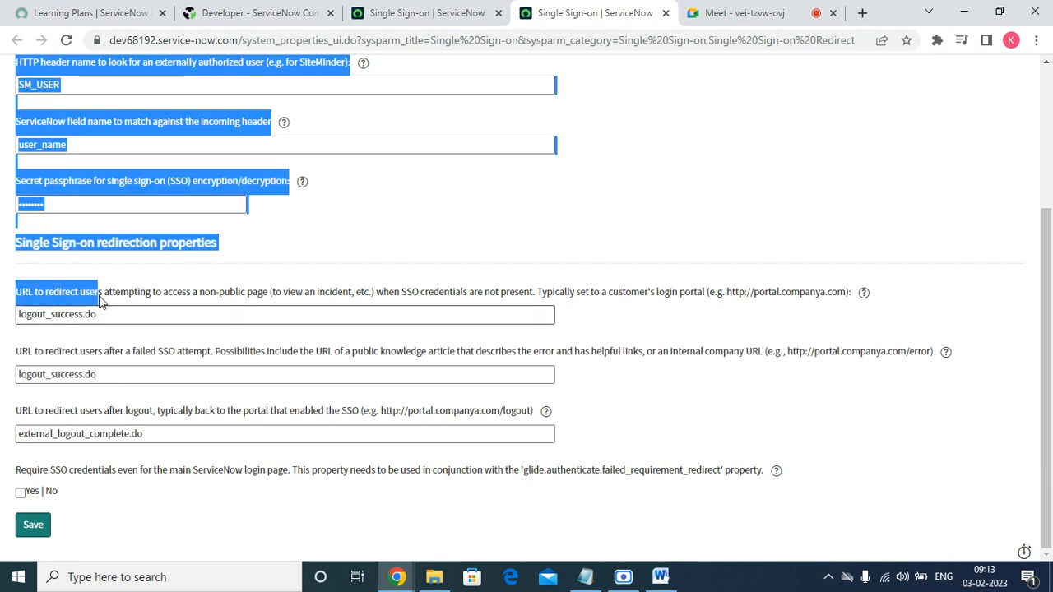
click(298, 296)
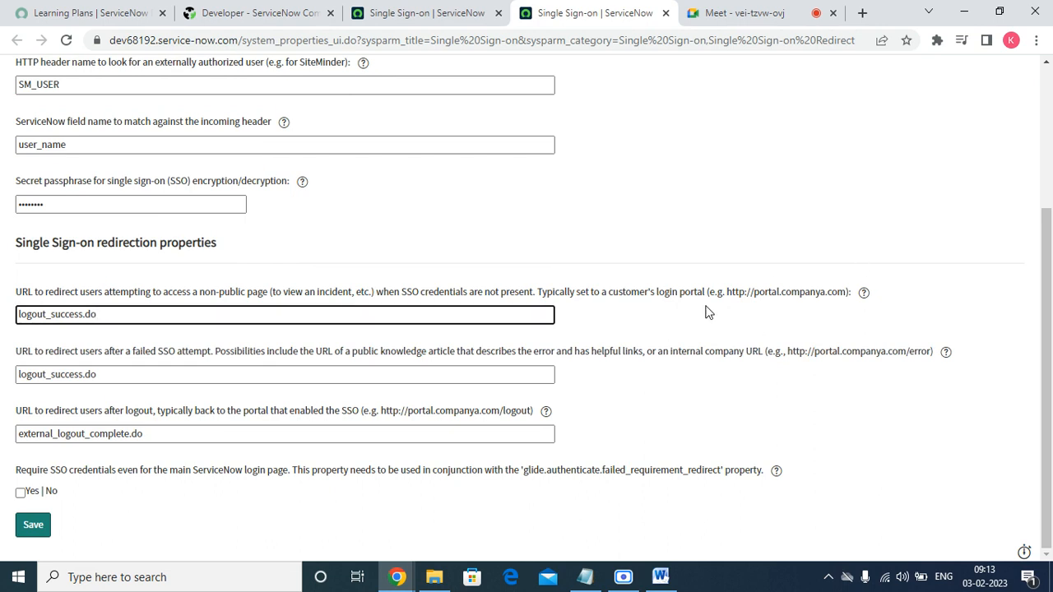
triple_click(617, 293)
click(761, 308)
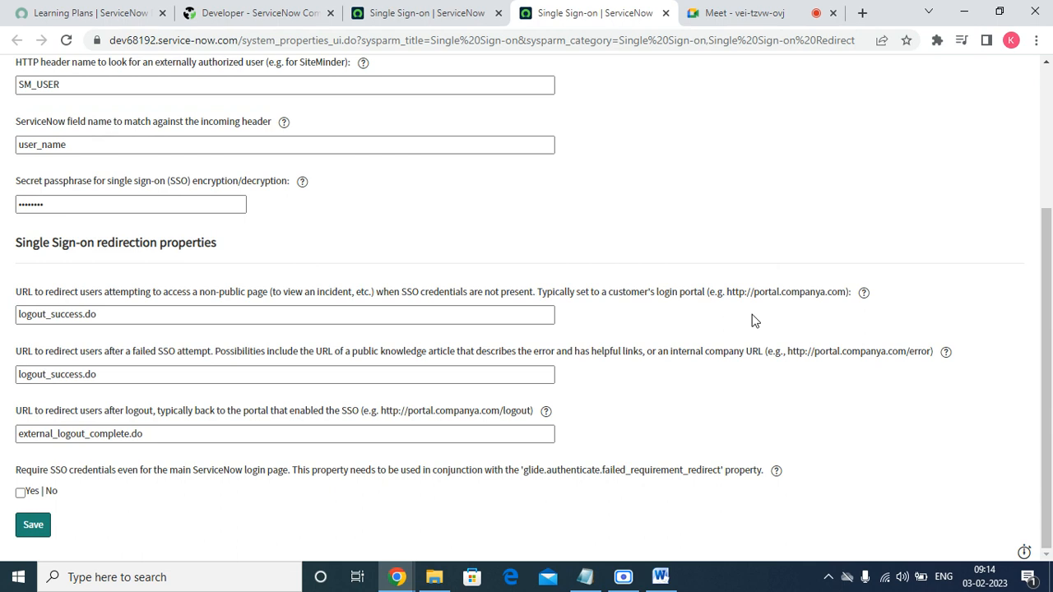
Step: Examine the redirect URLs for failed SSO attempts and logout, plus the property requiring SSO credentials on the main login page
click(175, 319)
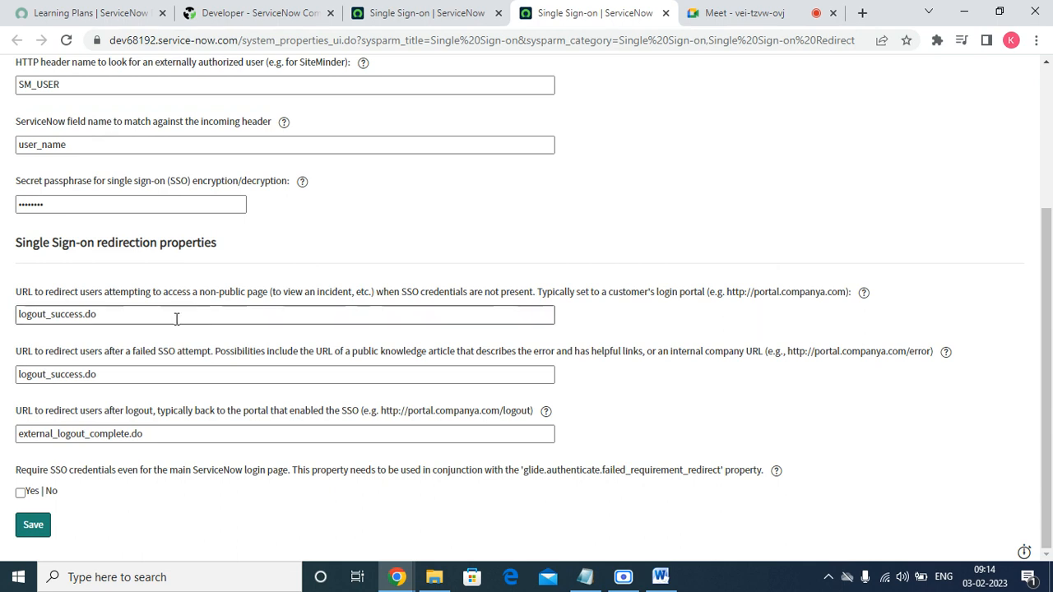
key(ctrl+a)
click(164, 367)
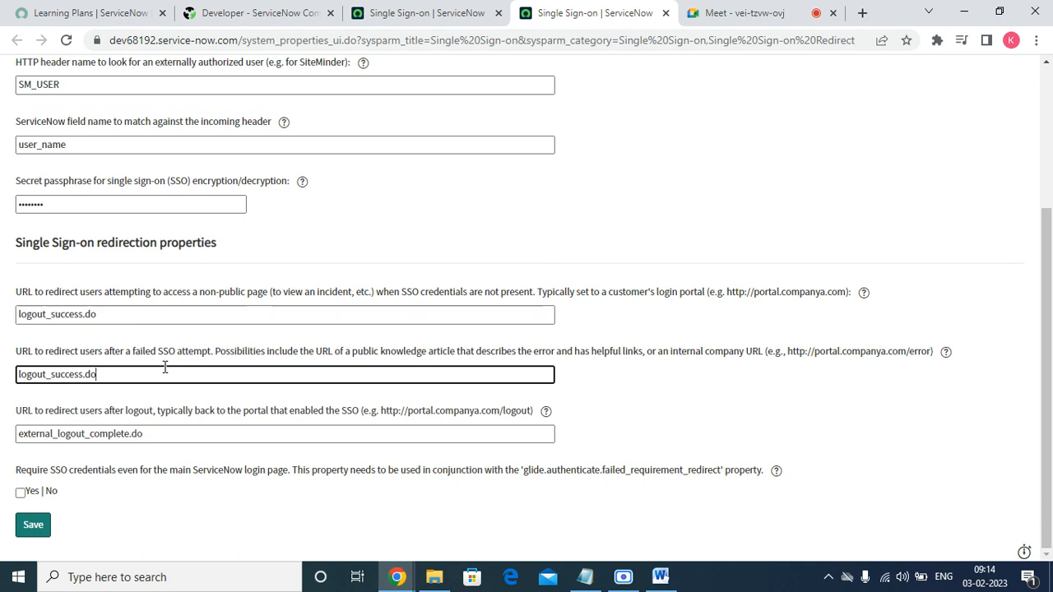
key(ctrl+a)
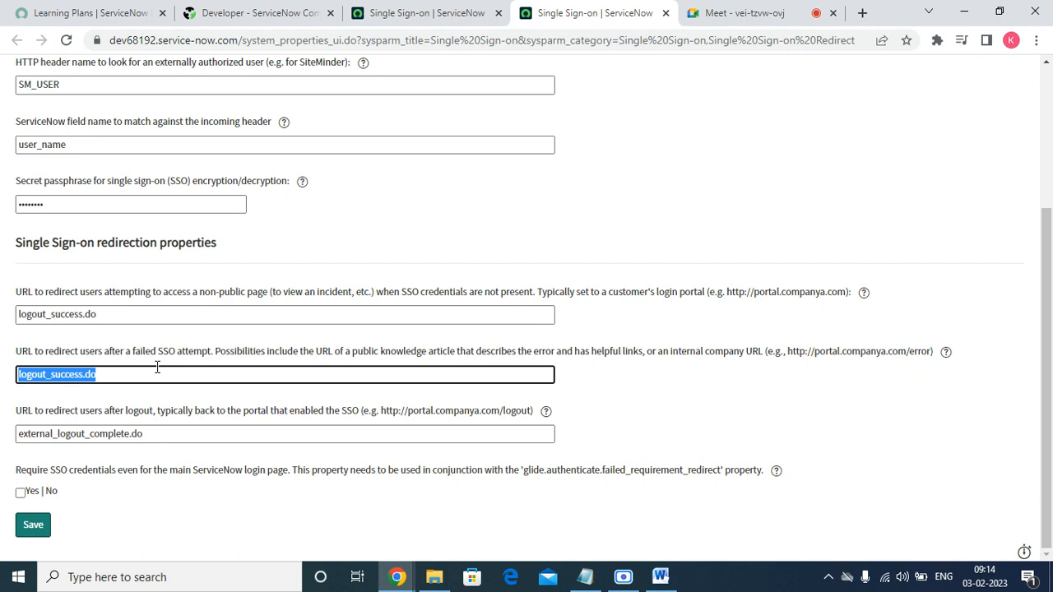
triple_click(149, 431)
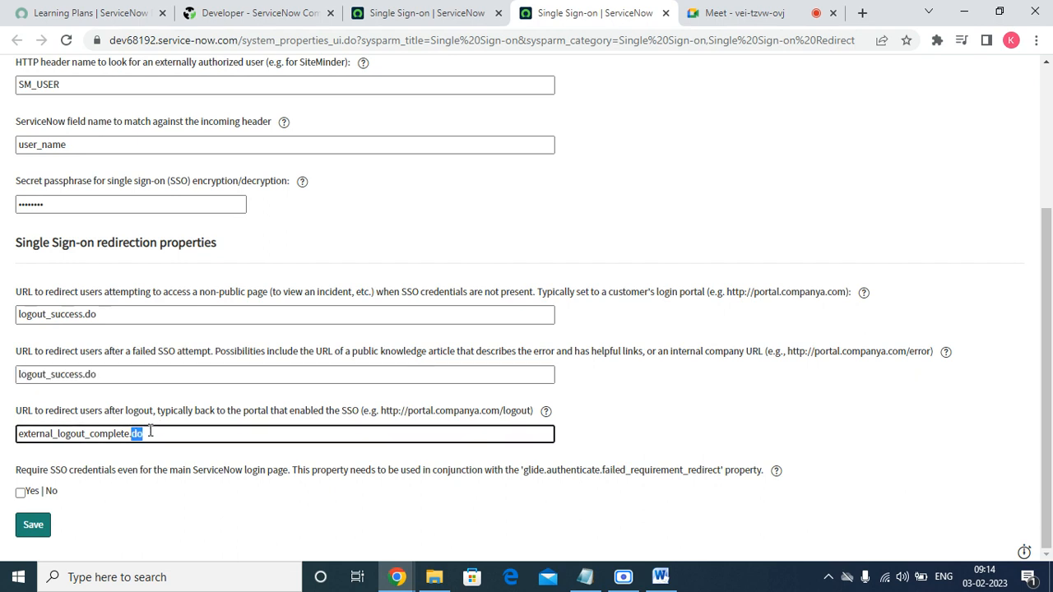
click(126, 531)
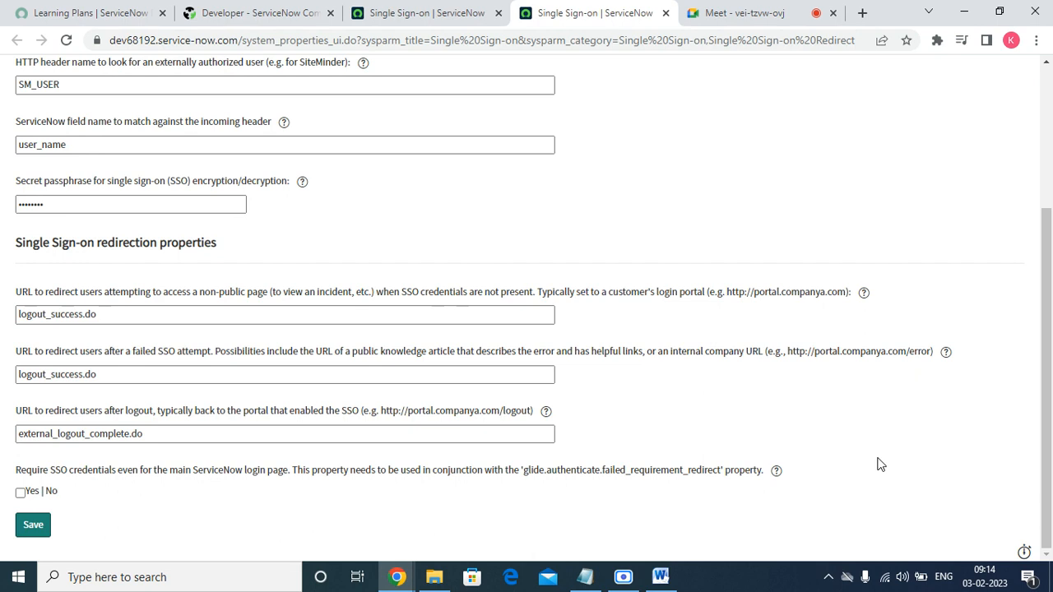
drag(879, 465, 533, 474)
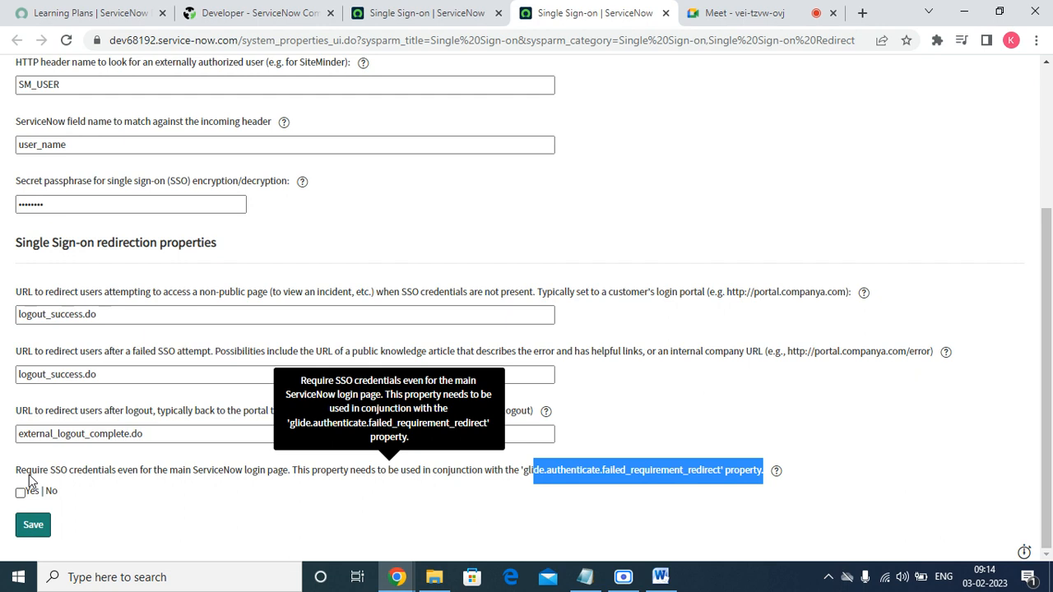
triple_click(168, 428)
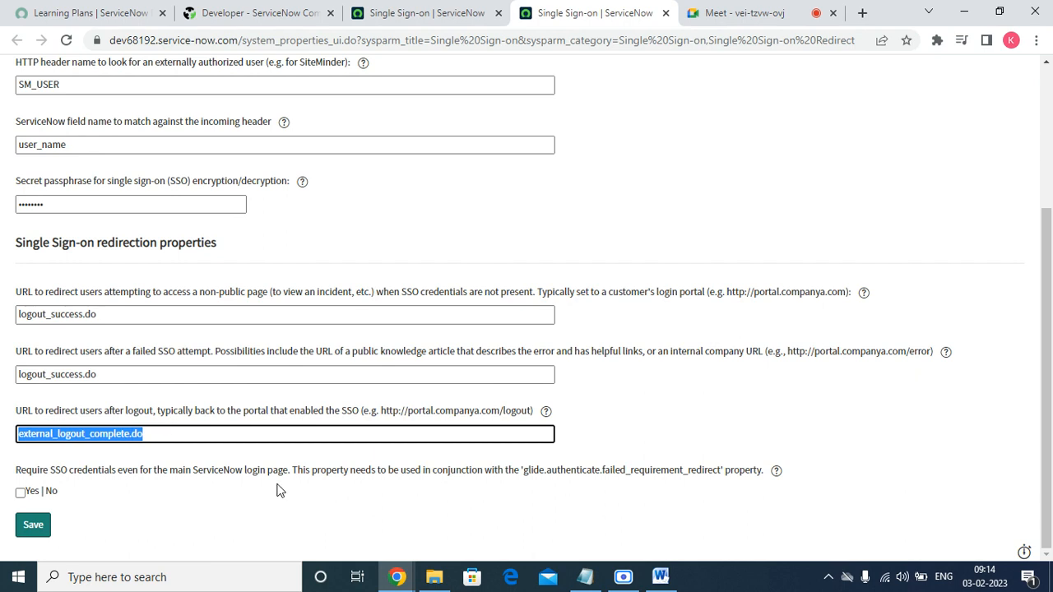
key(super+d)
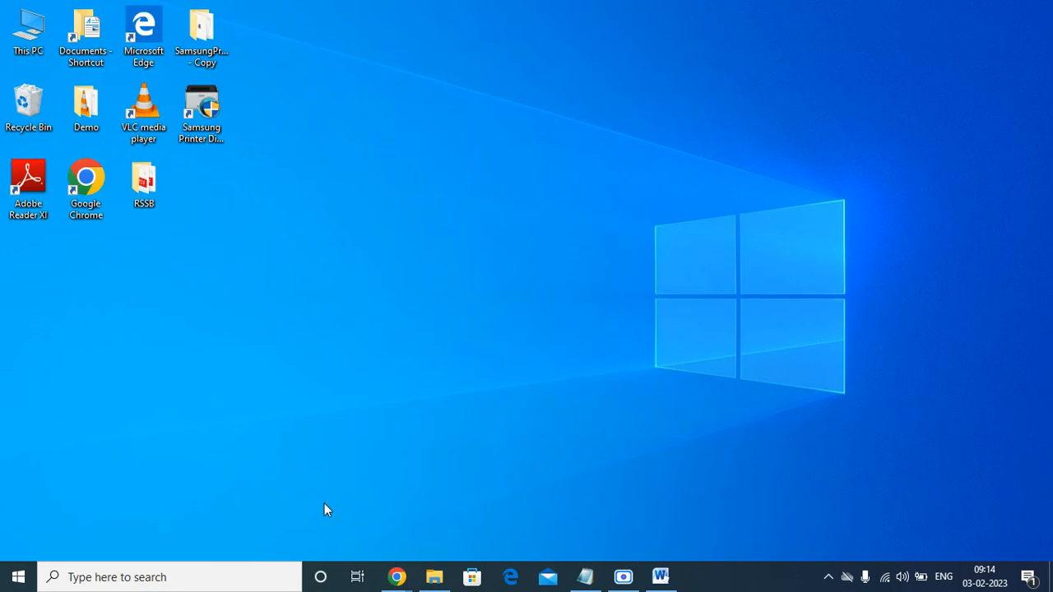
click(406, 581)
click(248, 497)
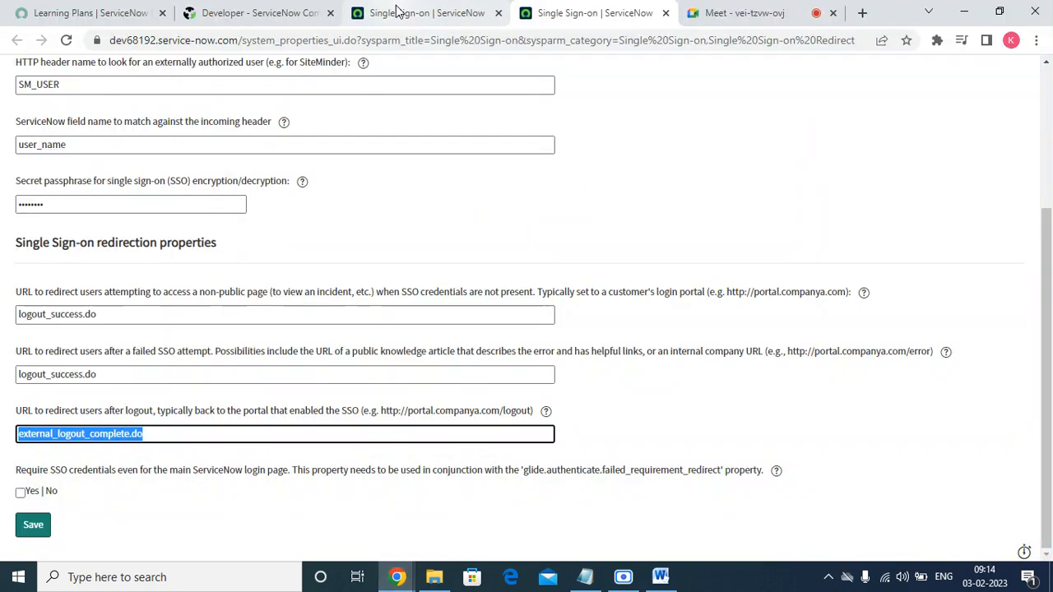
Step: Return to the full ServiceNow tab, filter the application navigator by "provider" and look through the matching modules
click(397, 12)
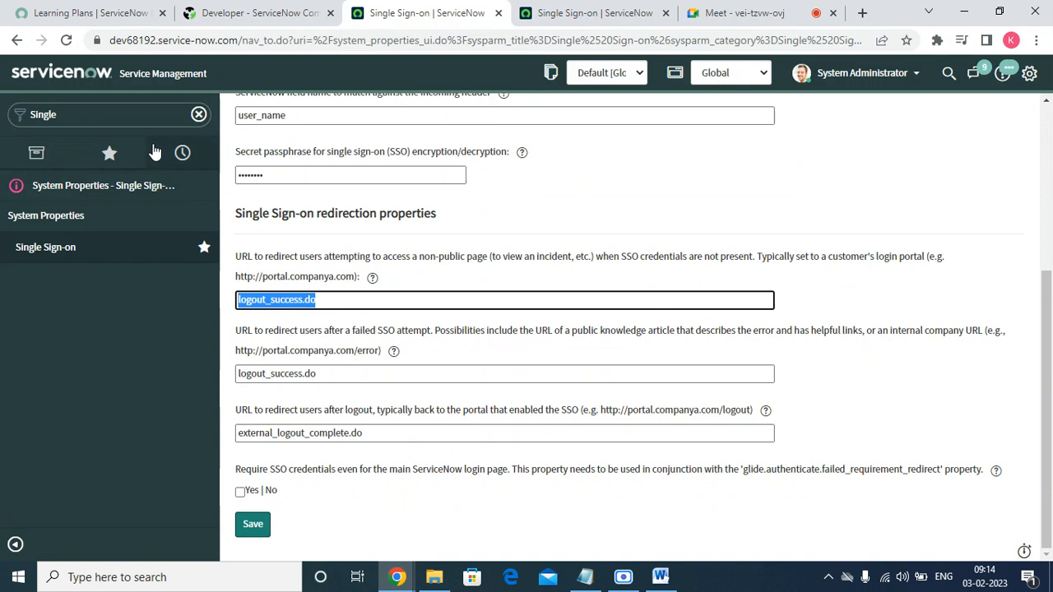
click(110, 153)
click(89, 113)
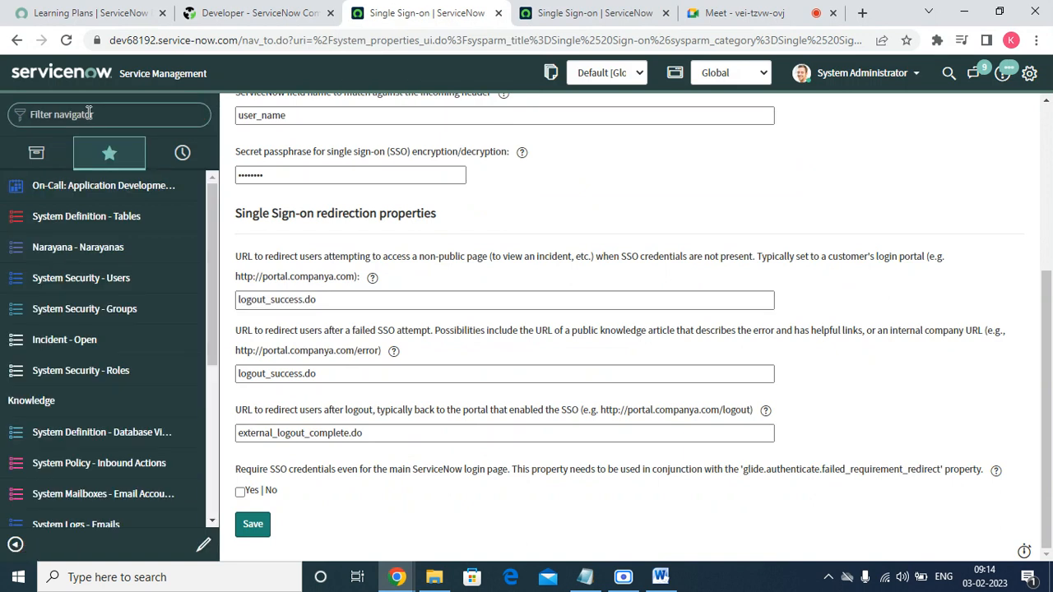
text(proide)
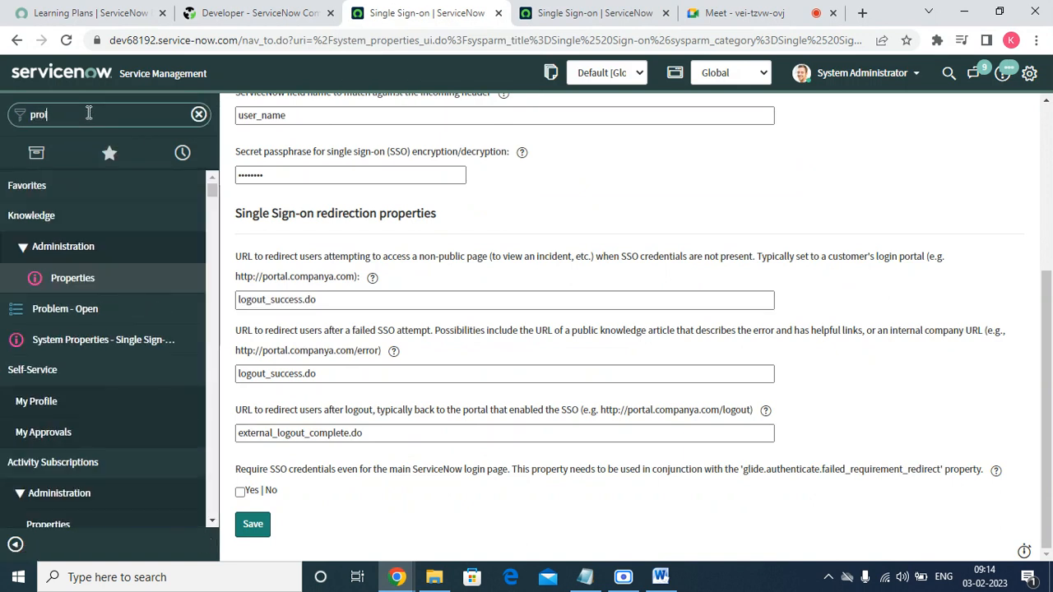
key(BackSpace)
key(BackSpace)
key(BackSpace)
text(i)
key(BackSpace)
text(v)
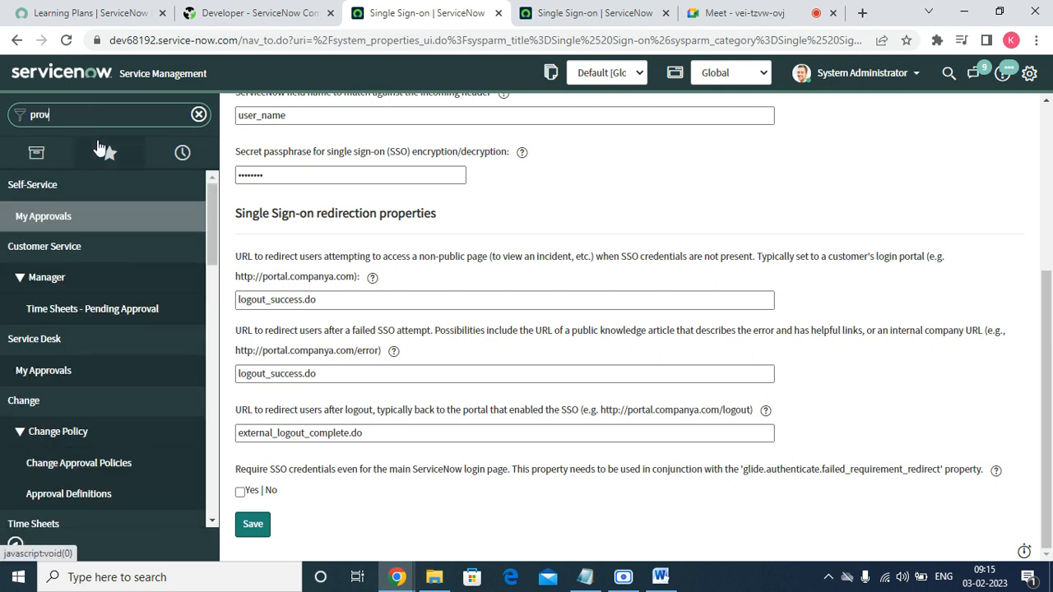
text(i)
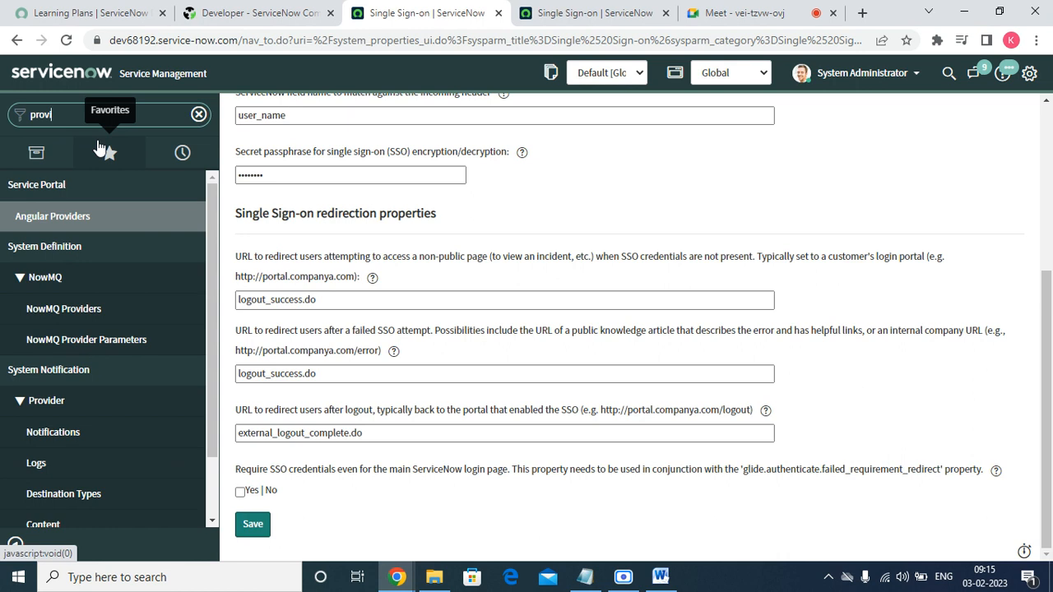
text(der)
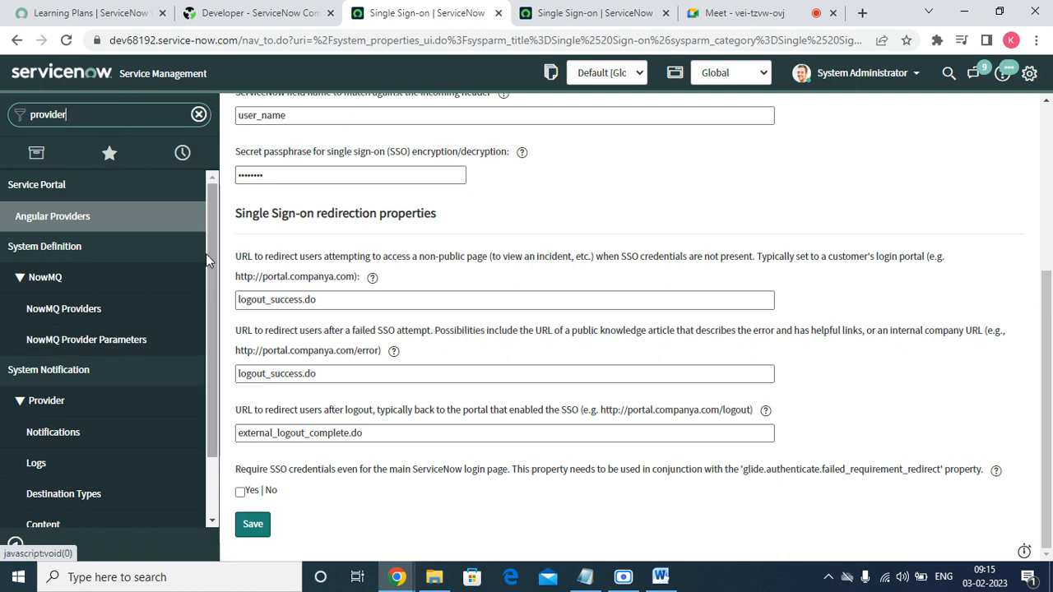
scroll(215, 356, down, 2)
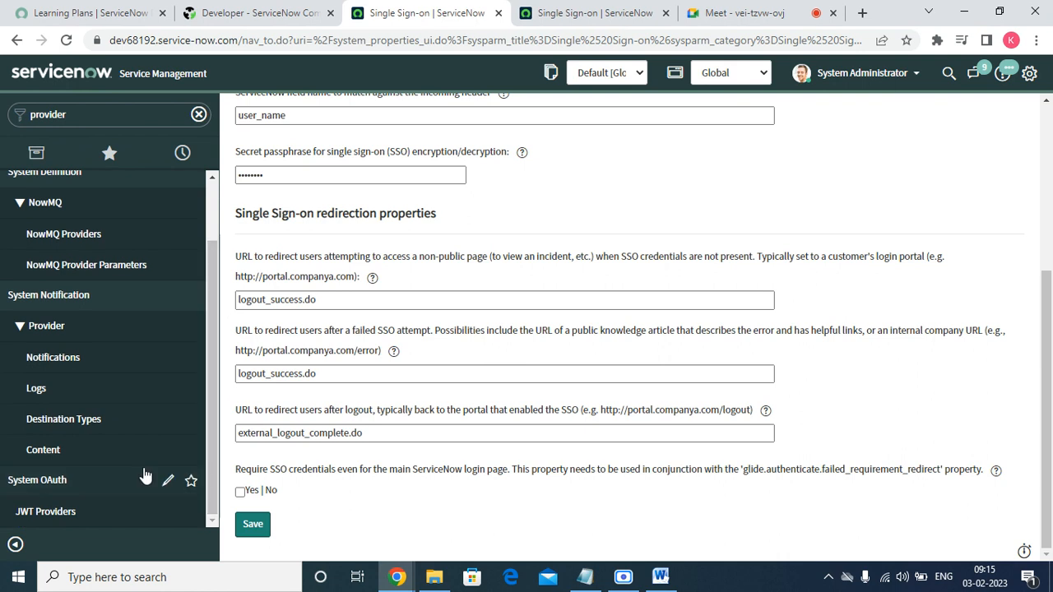
scroll(66, 348, up, 2)
Step: Filter the application navigator by "identi" and look through the matching modules for an identity provider entry
double_click(91, 114)
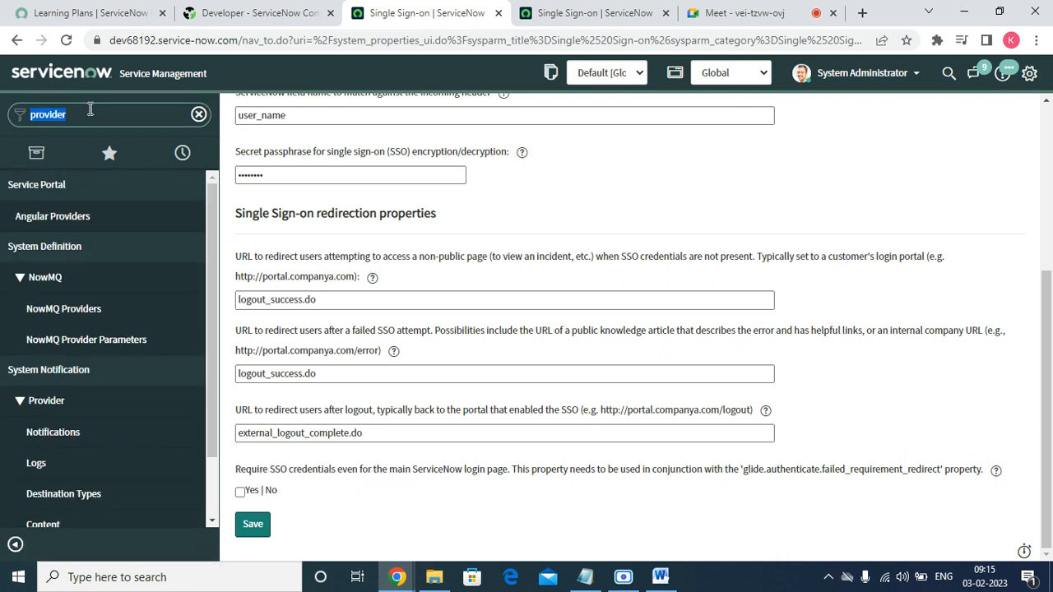
text(pli)
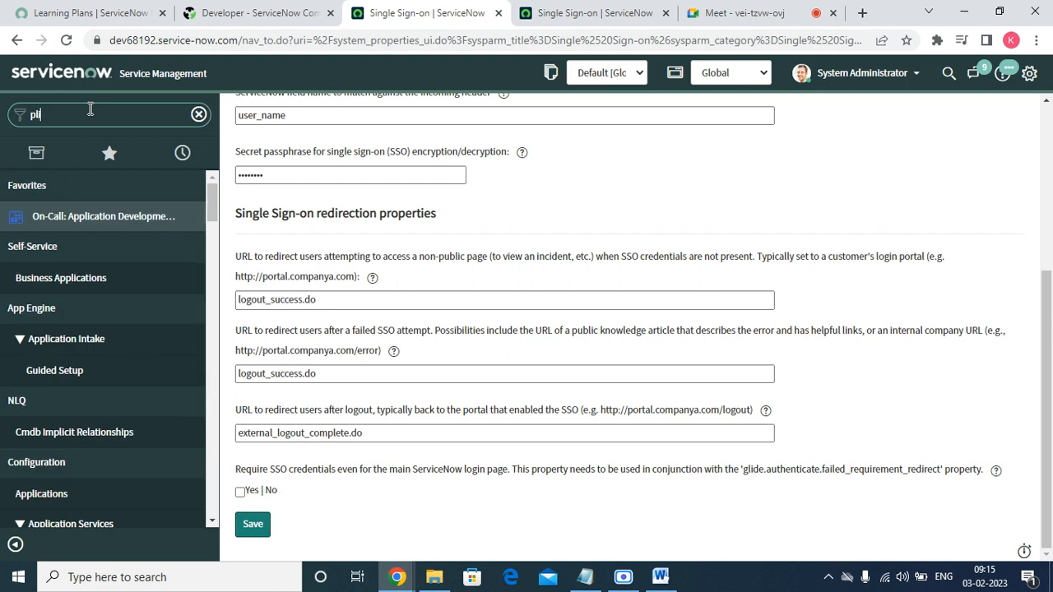
key(BackSpace)
key(BackSpace)
key(BackSpace)
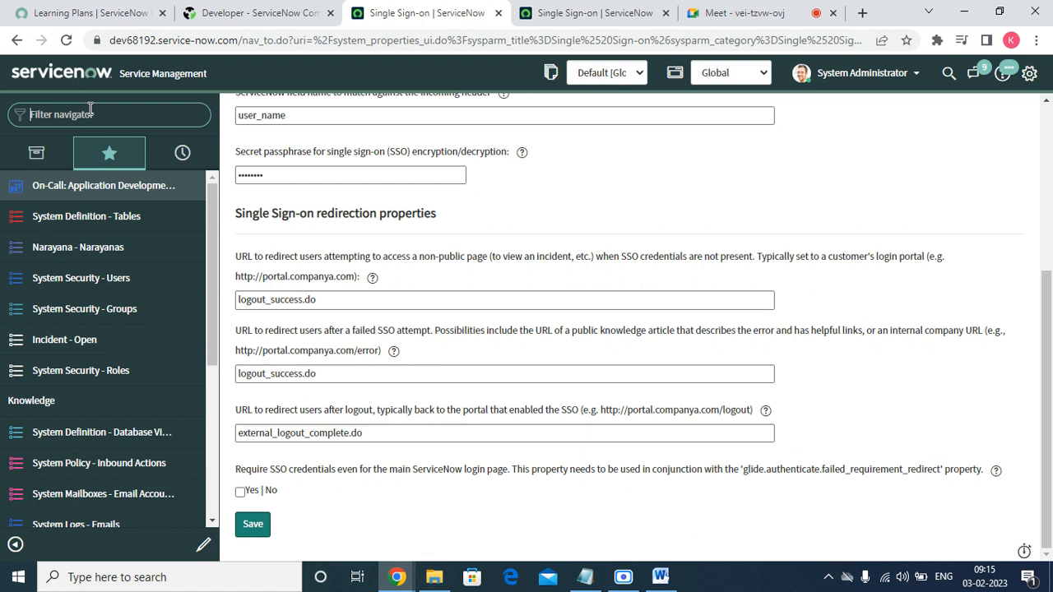
text(idp)
key(BackSpace)
key(BackSpace)
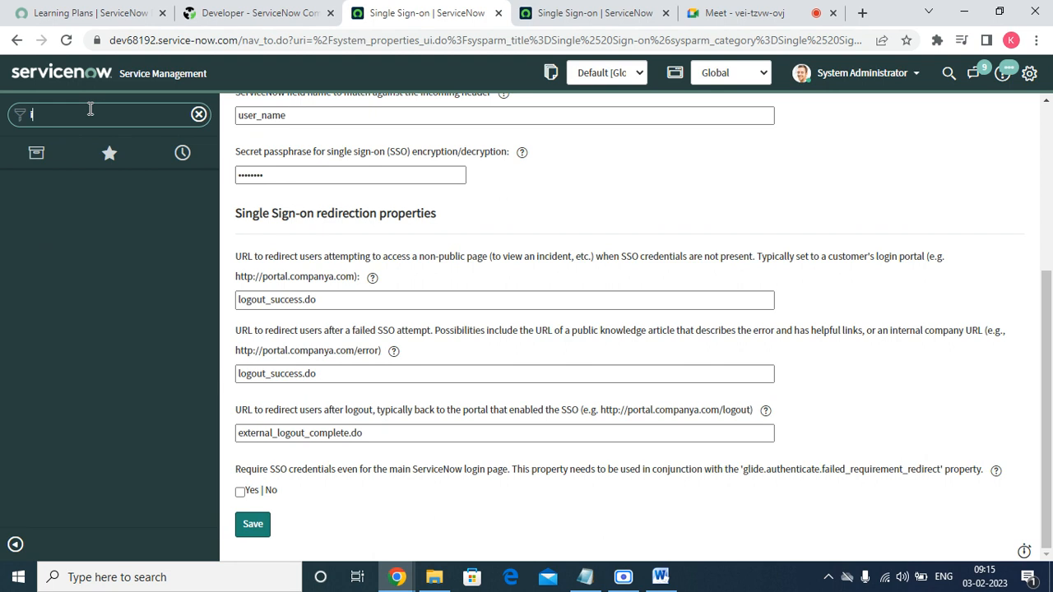
text(den)
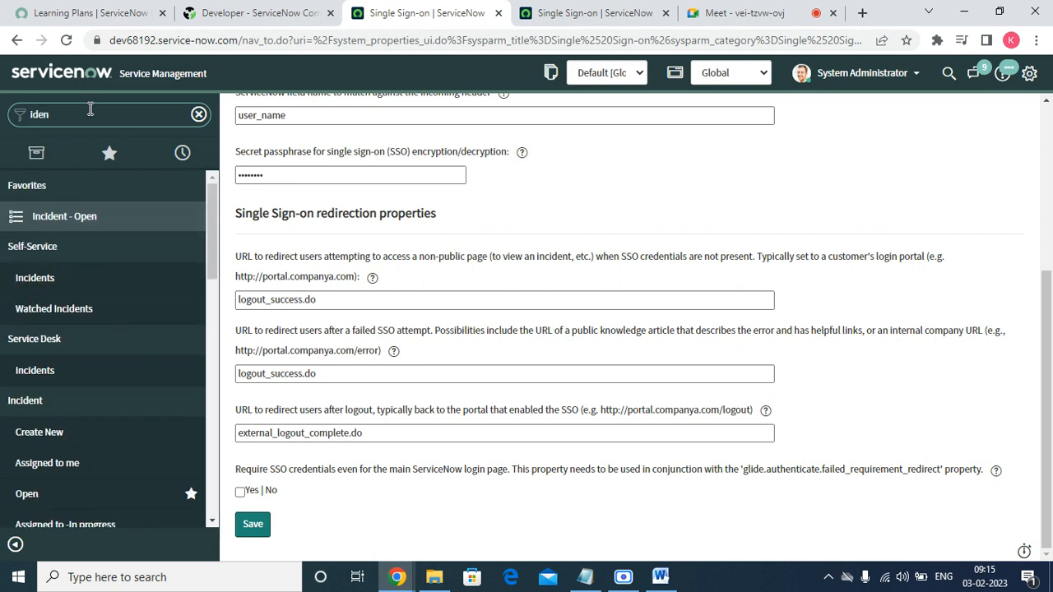
text(ti)
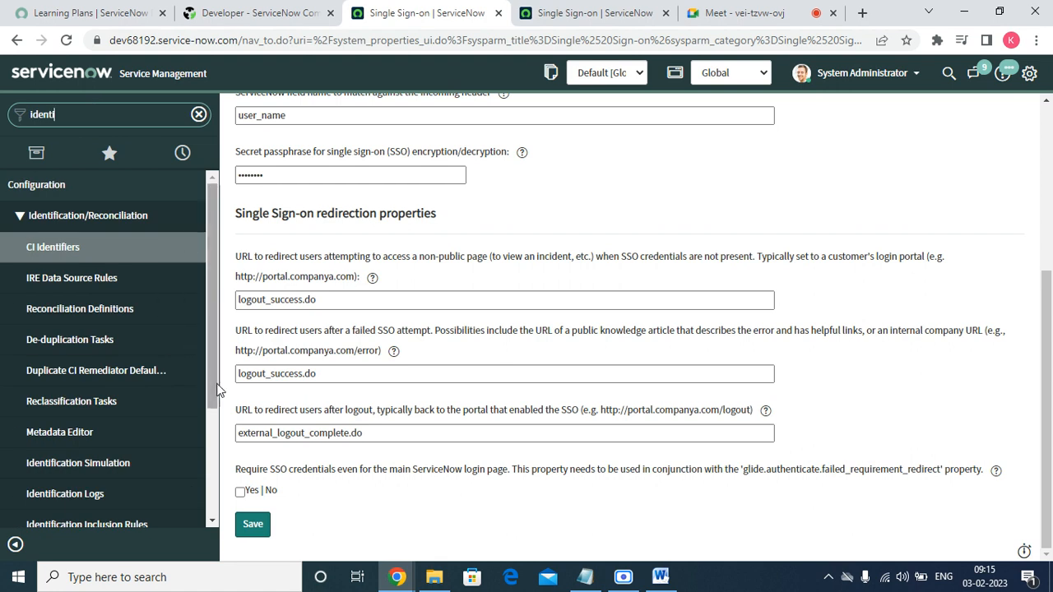
scroll(197, 350, down, 2)
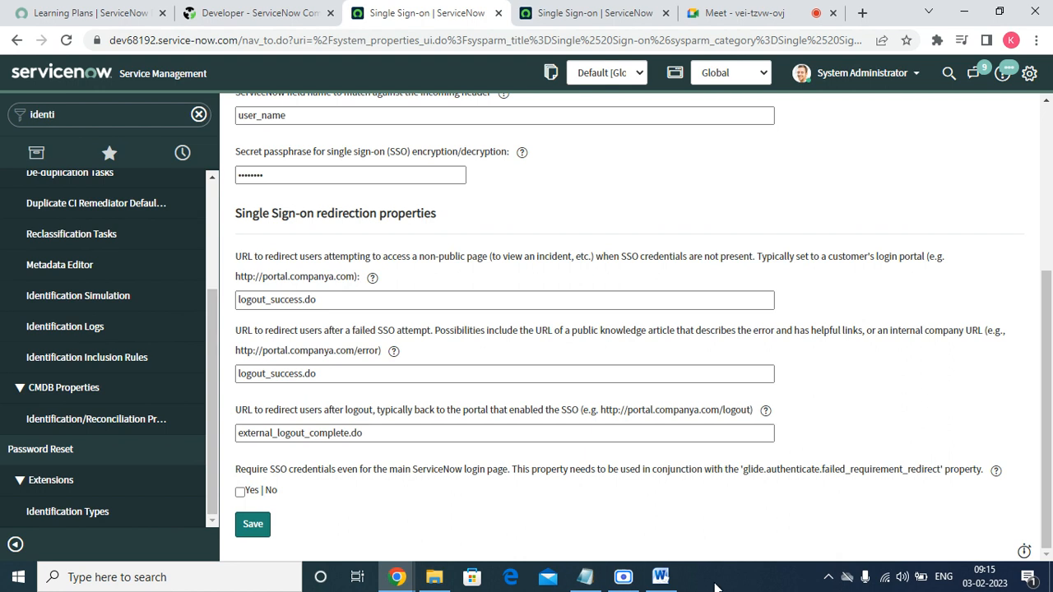
Step: Switch to the SSO Steps document in Word and find the Authentication entry in the navigation path under On ServiceNow Side
click(660, 576)
scroll(482, 431, down, 15)
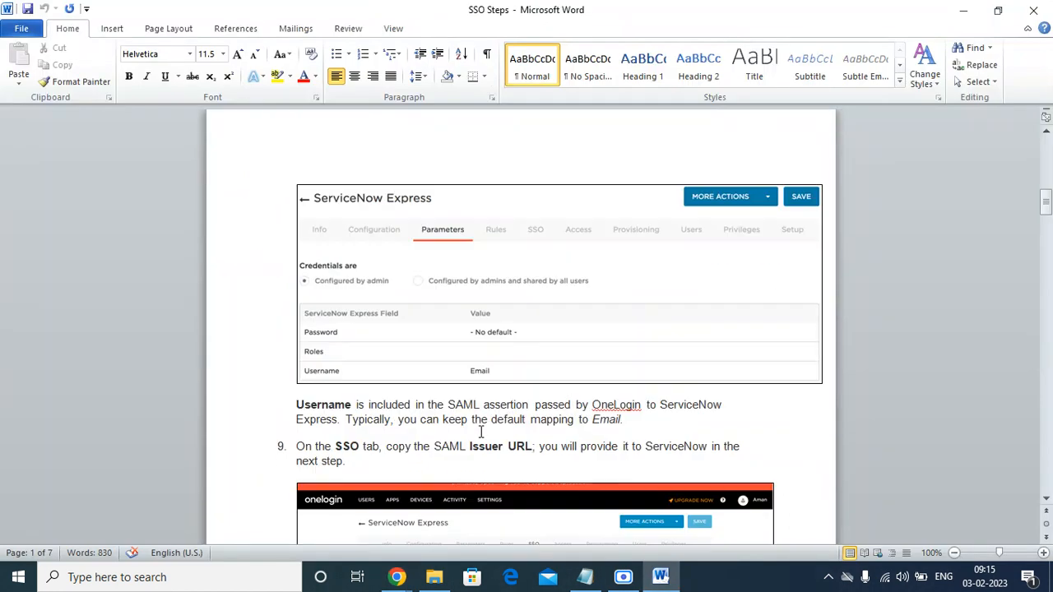
scroll(571, 389, down, 10)
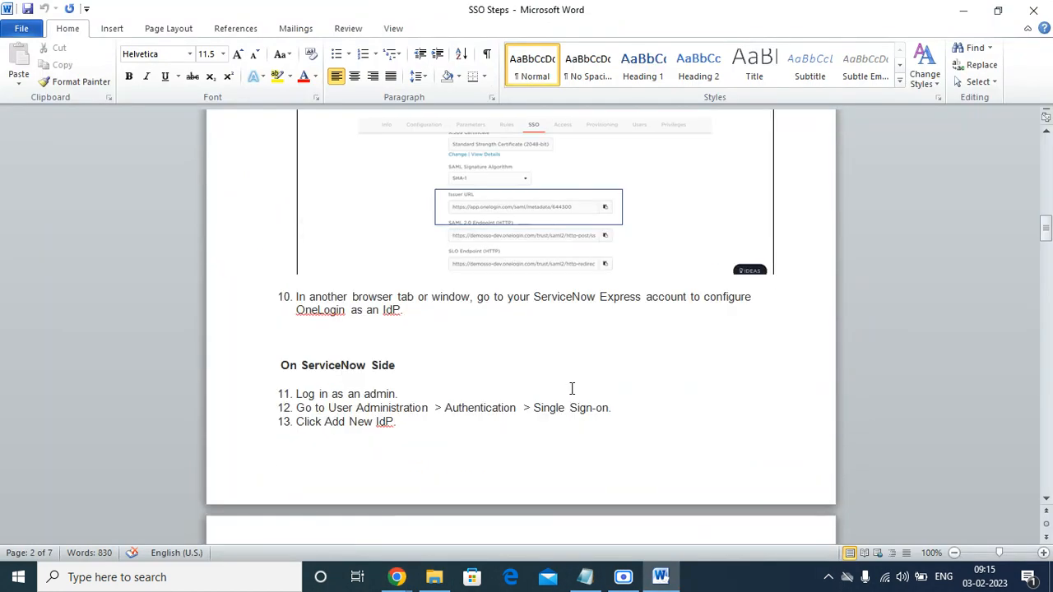
scroll(572, 390, down, 10)
scroll(571, 390, up, 10)
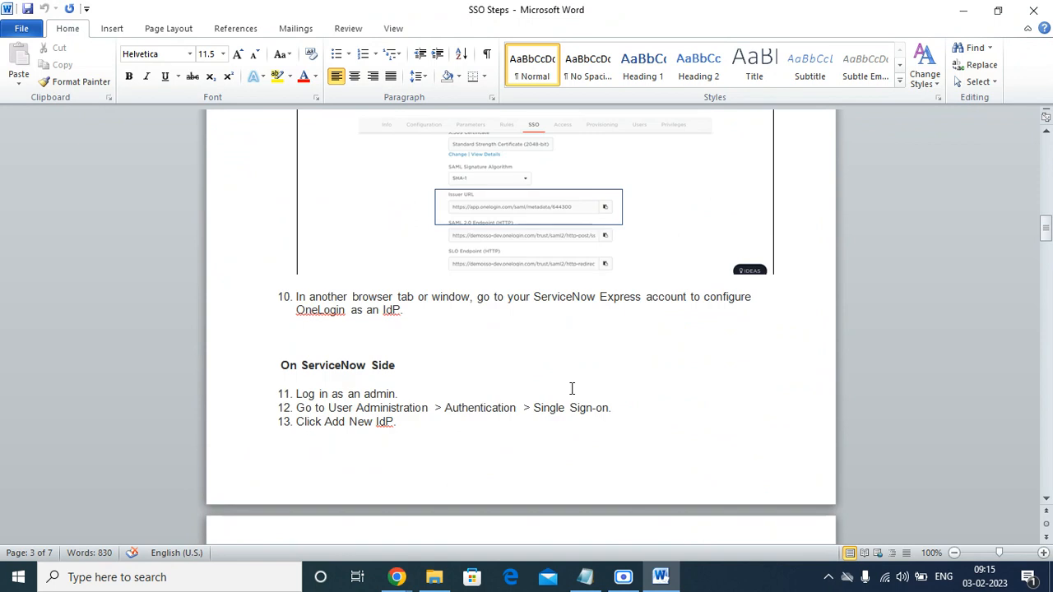
double_click(490, 409)
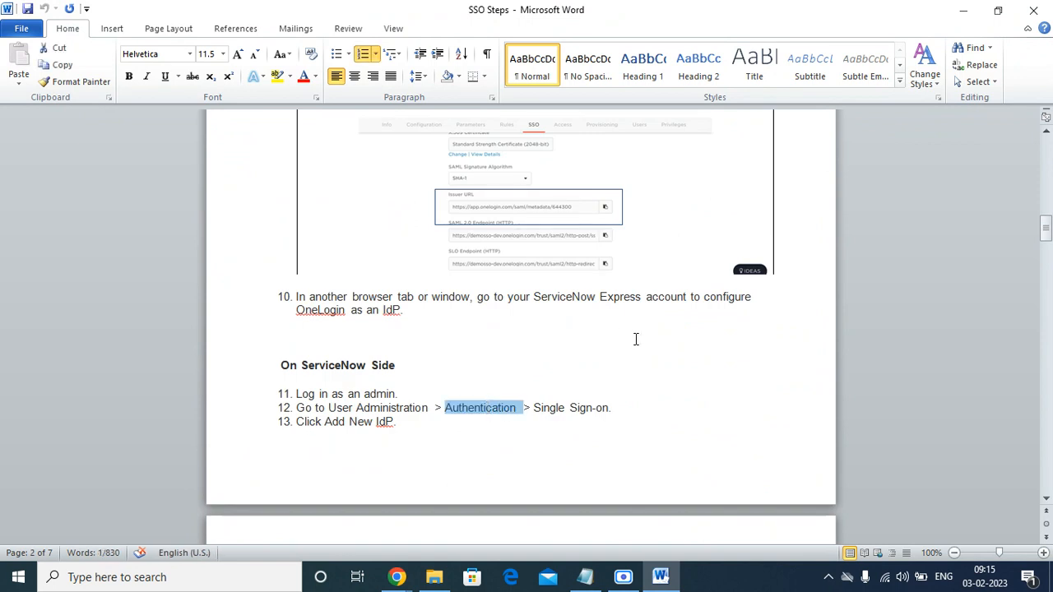
Step: Return to ServiceNow, filter the application navigator by "authen" and compare the modules with the SSO Steps document
click(965, 10)
click(103, 117)
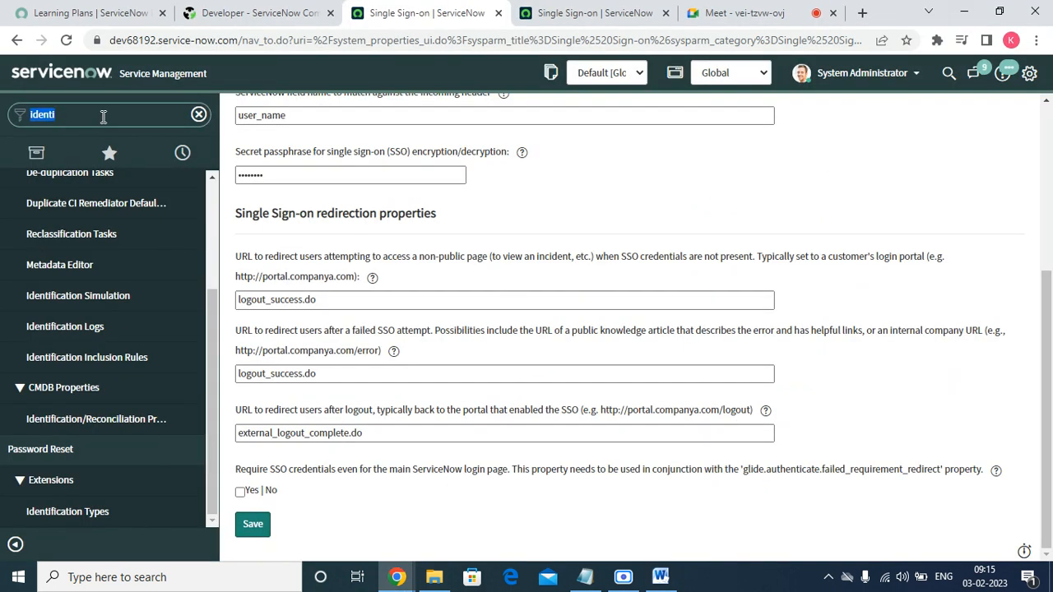
text(authen)
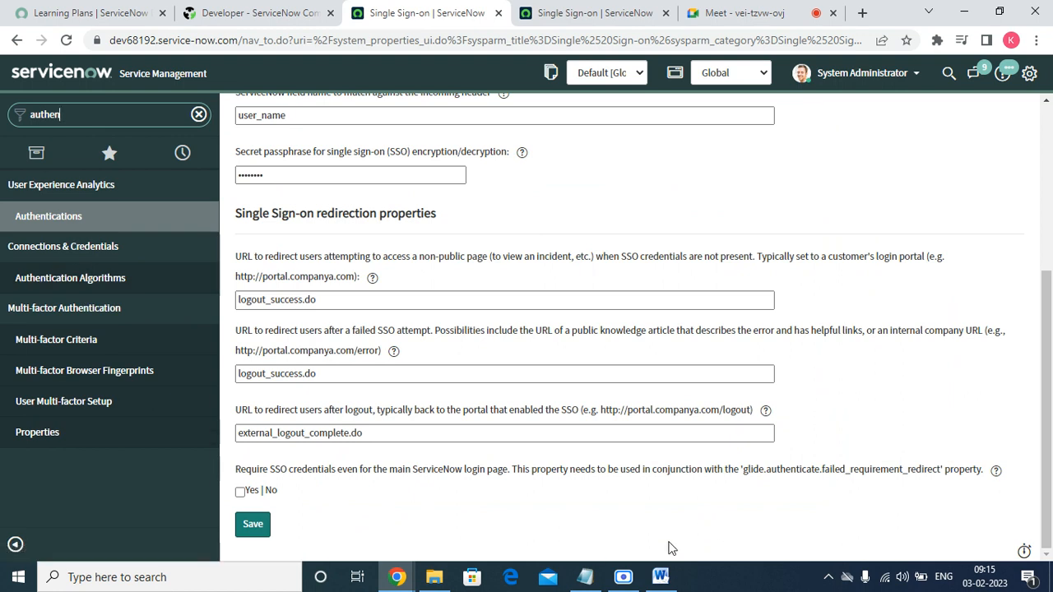
click(660, 577)
click(661, 577)
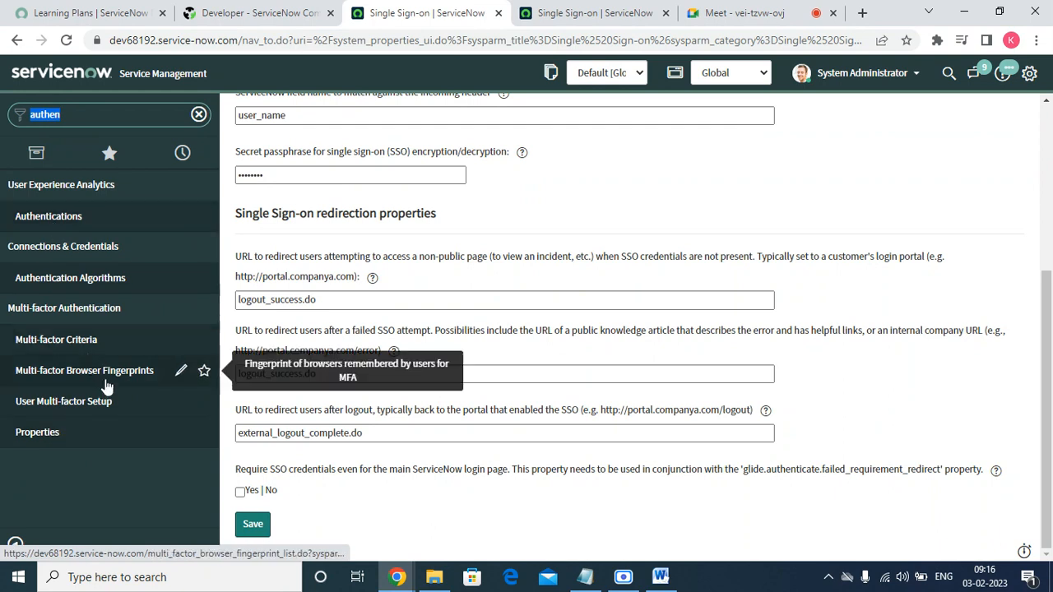
Step: Review the Multi-factor Authentication modules: Multi-factor Criteria, Multi-factor Browser Fingerprints, User Multi-factor Setup and Properties
click(82, 340)
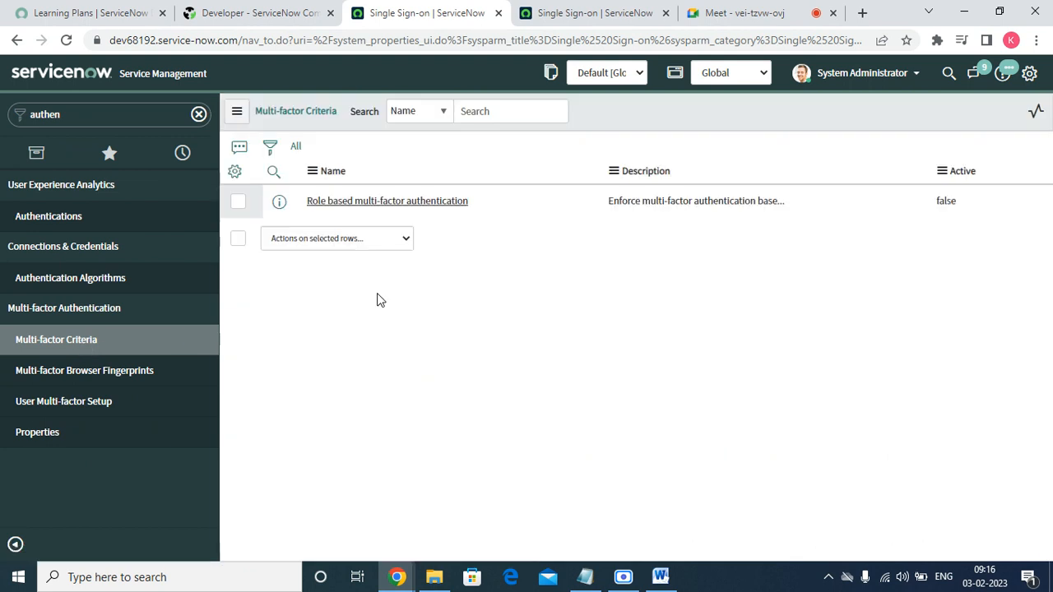
click(138, 372)
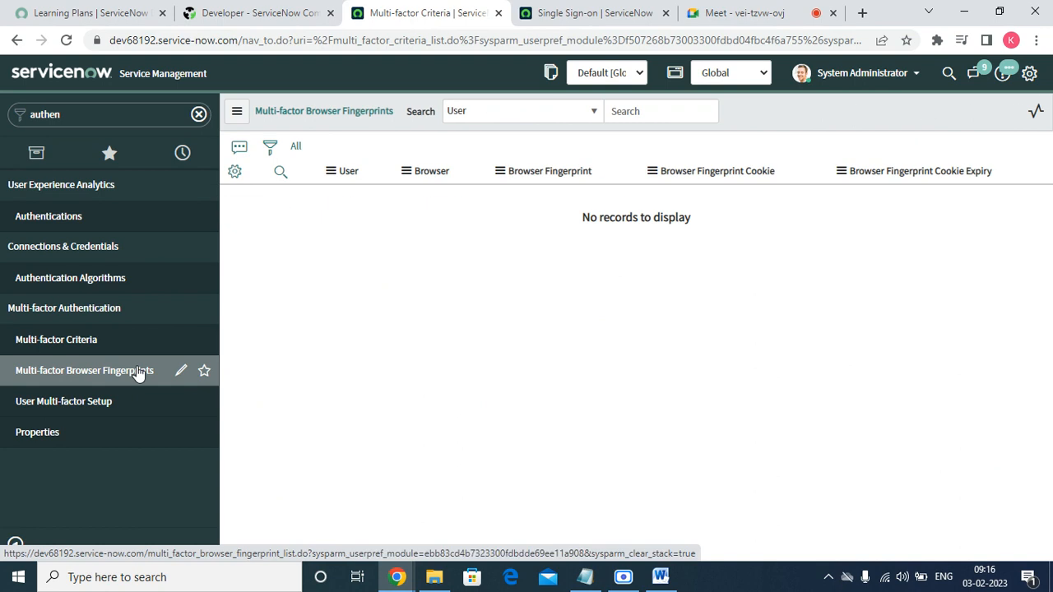
click(100, 411)
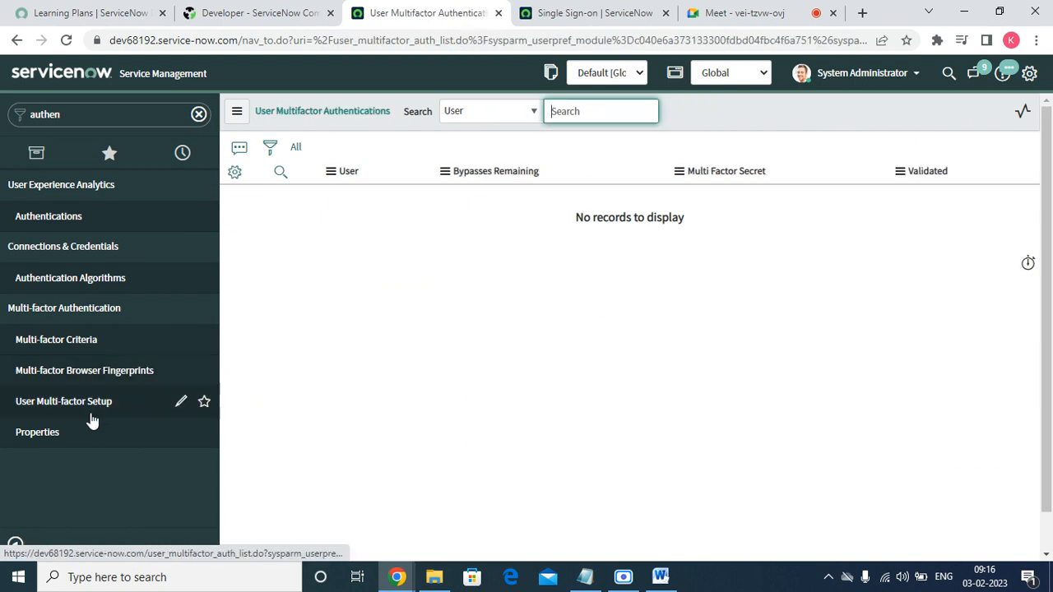
click(60, 434)
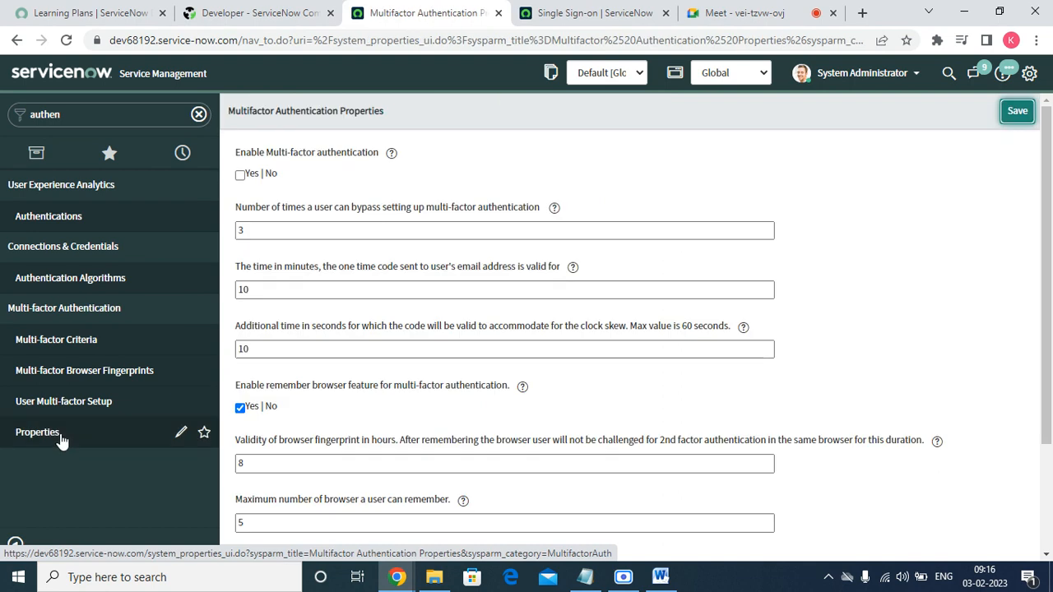
scroll(515, 371, down, 3)
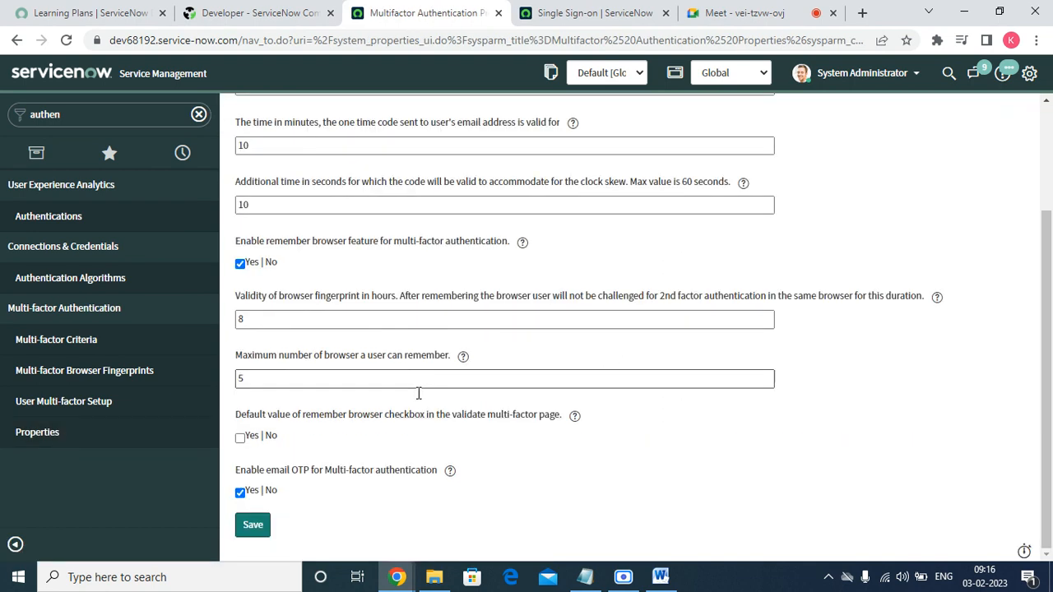
Step: Filter the application navigator by "plug" and open System Definition - Plugins in a new browser tab
double_click(101, 114)
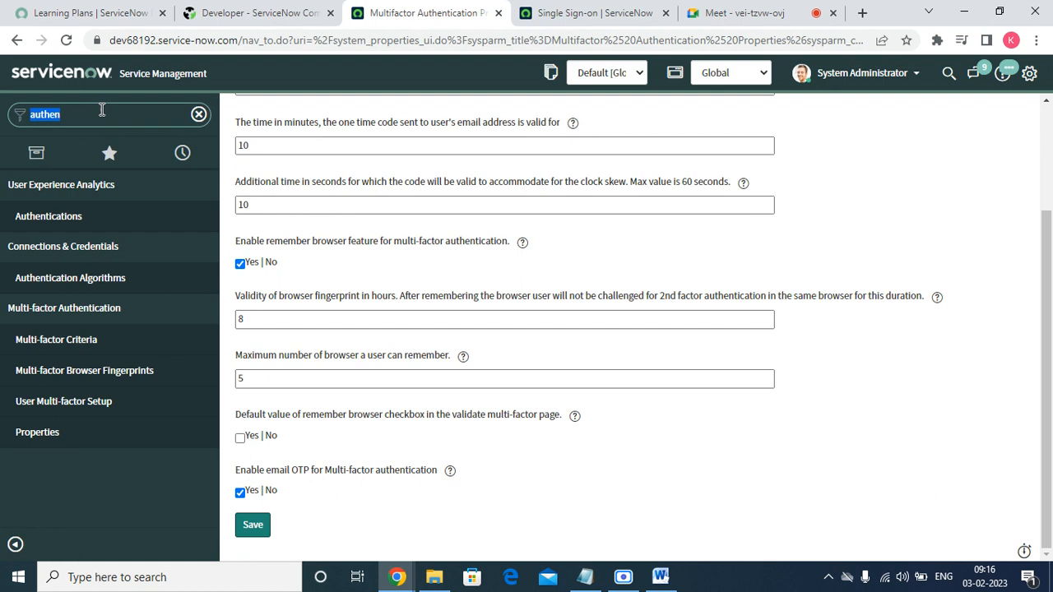
text(pli)
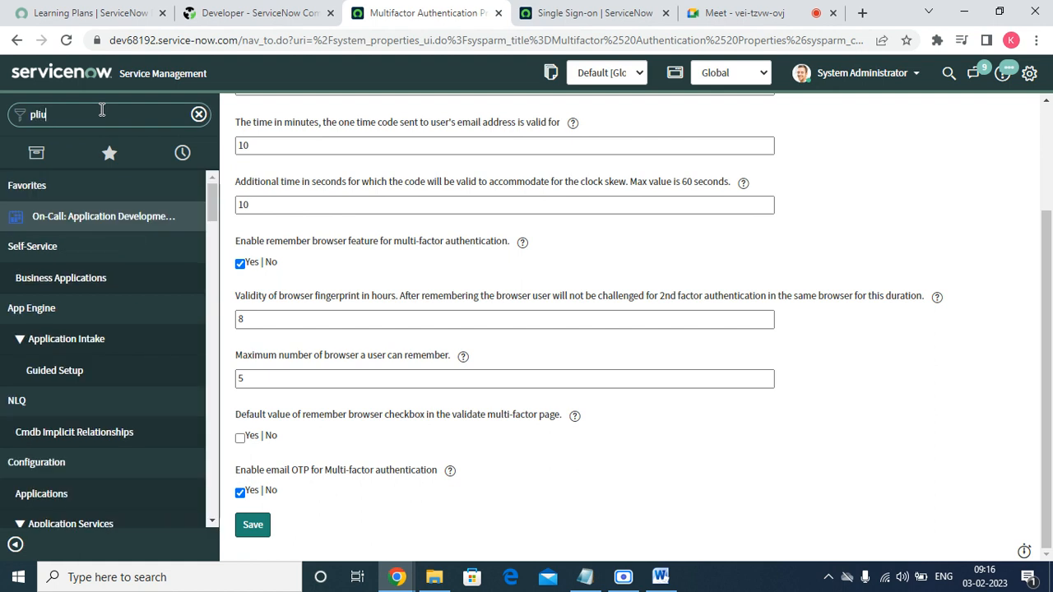
key(BackSpace)
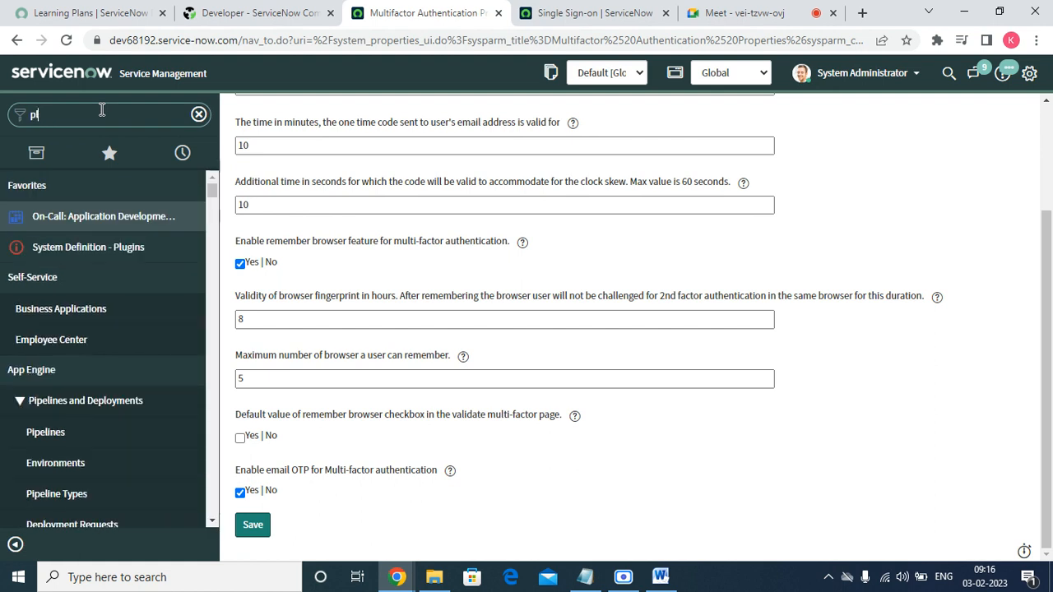
text(ug)
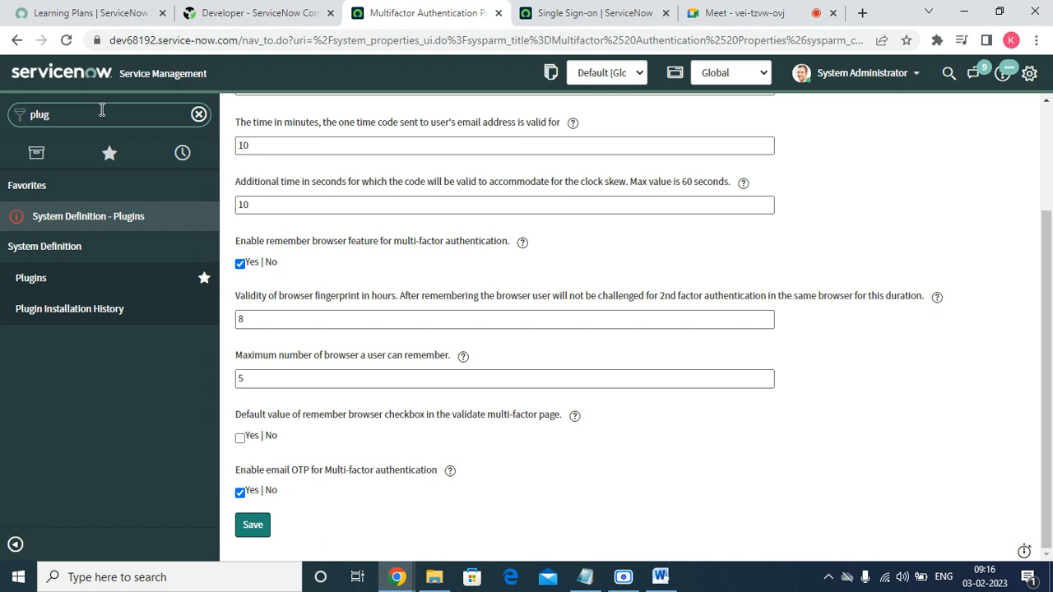
right_click(60, 218)
click(78, 231)
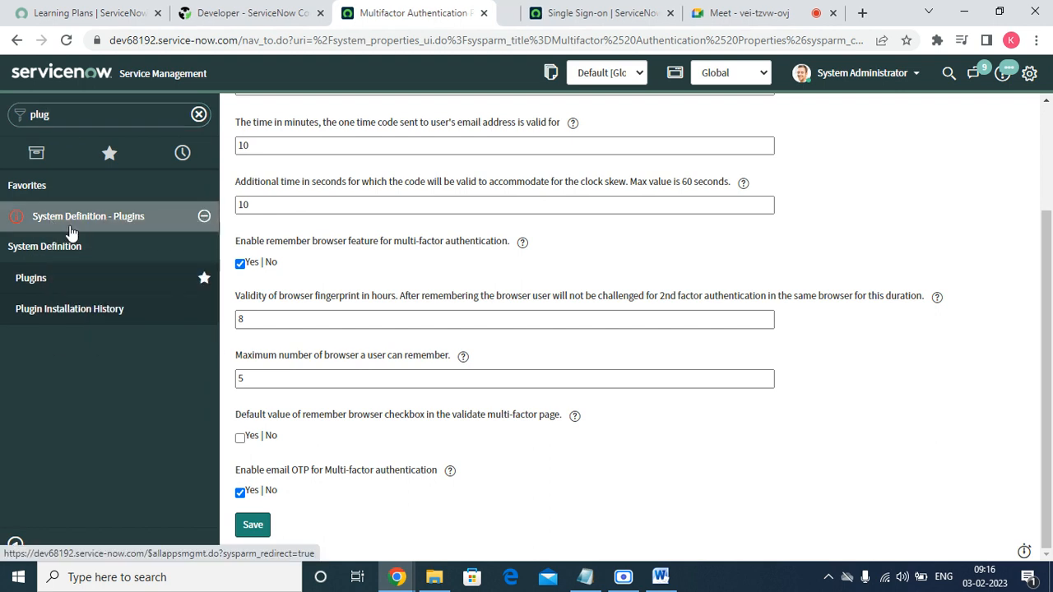
click(480, 15)
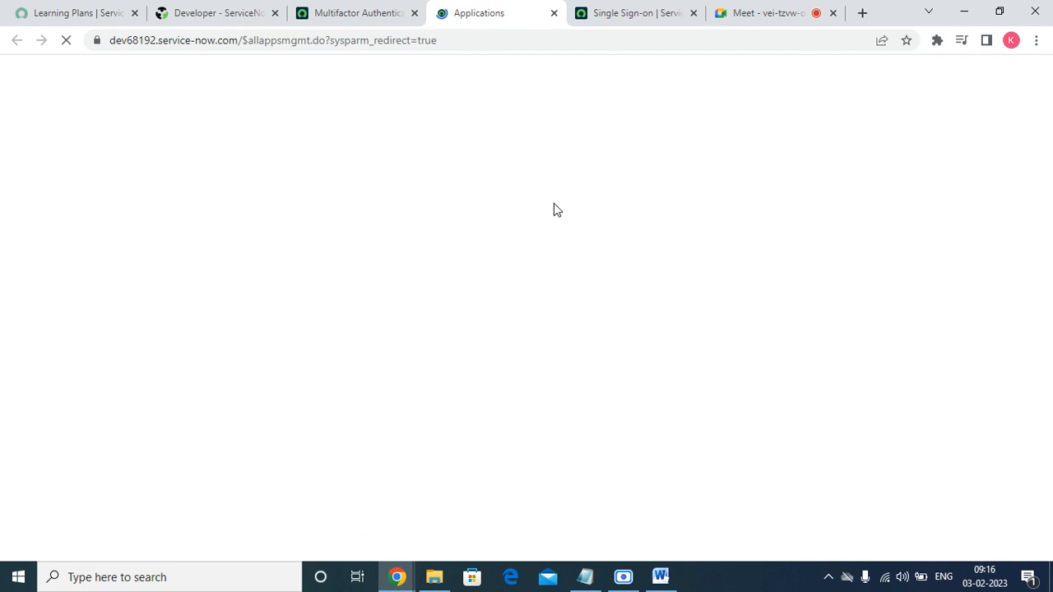
Step: Close the standalone Single Sign-on tab and return to the Multifactor Authentication Properties tab
click(656, 13)
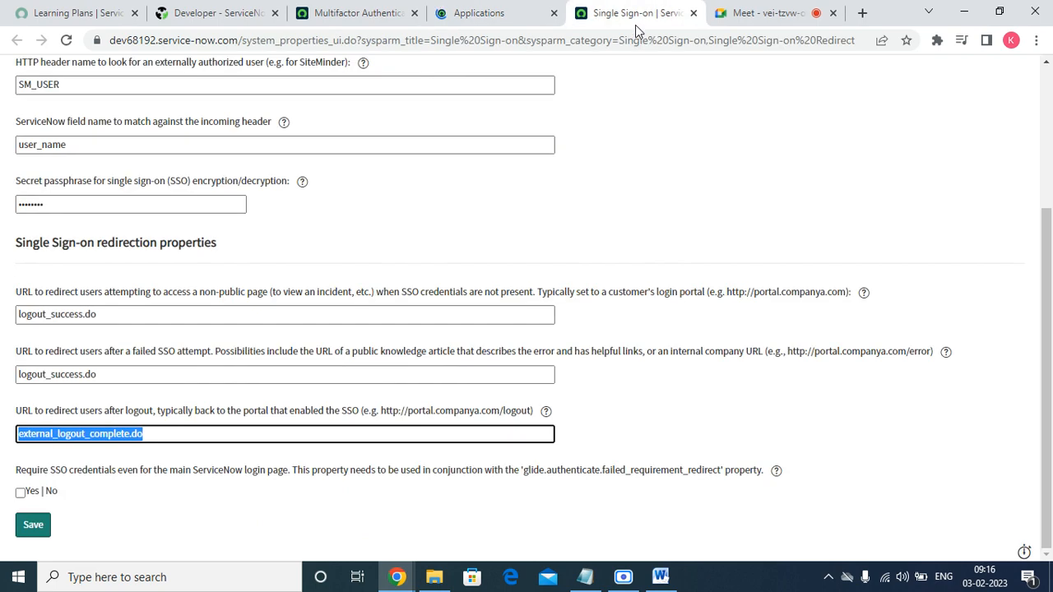
click(692, 13)
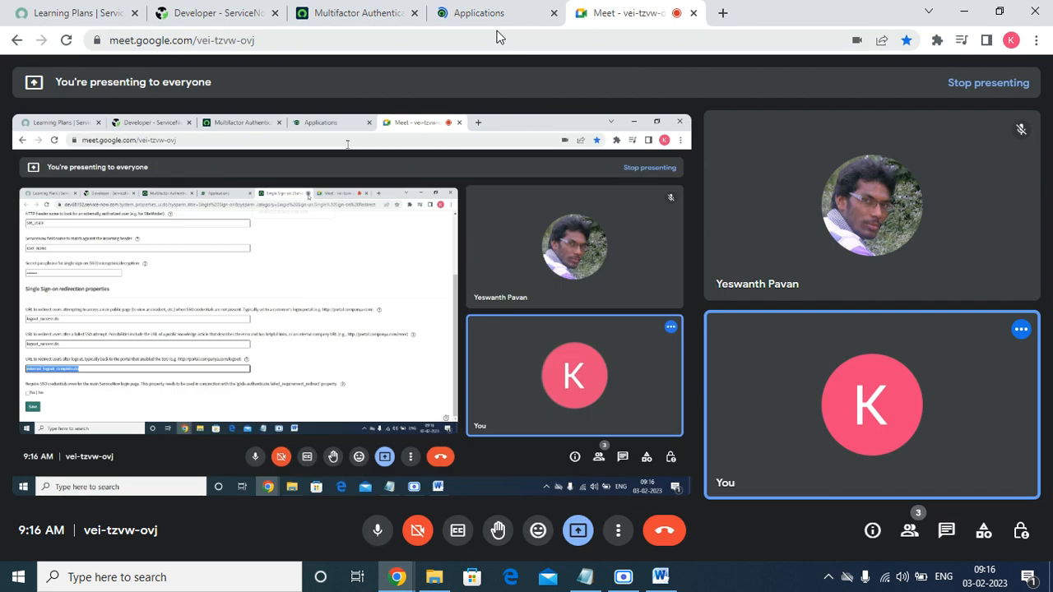
click(480, 10)
click(383, 14)
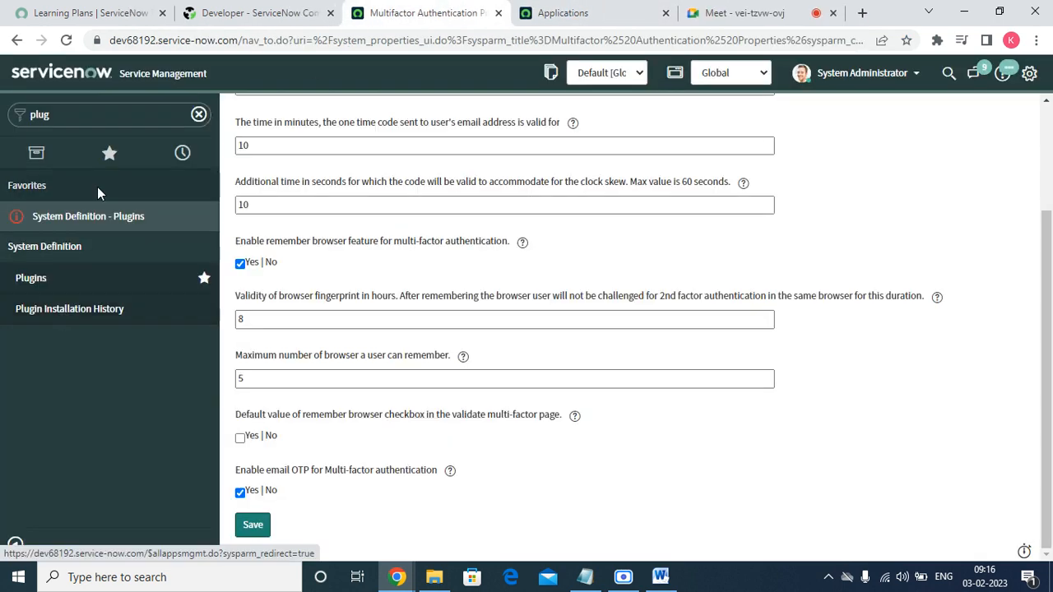
Step: Look through the navigator favorites and filter the application navigator by "sing" for single sign-on modules
click(107, 156)
scroll(105, 316, down, 4)
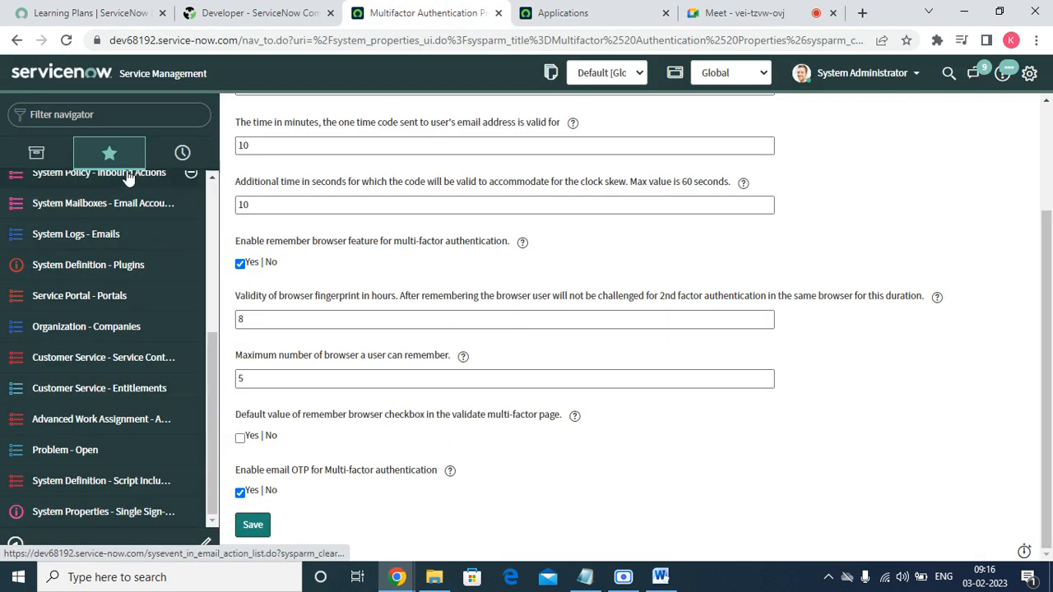
click(91, 118)
text(s)
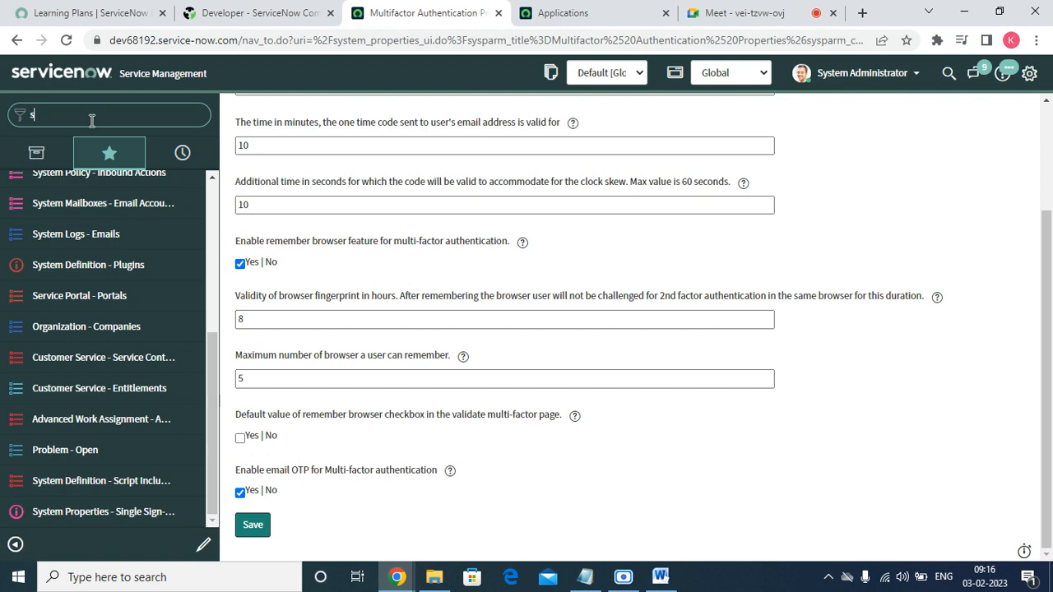
text(ing)
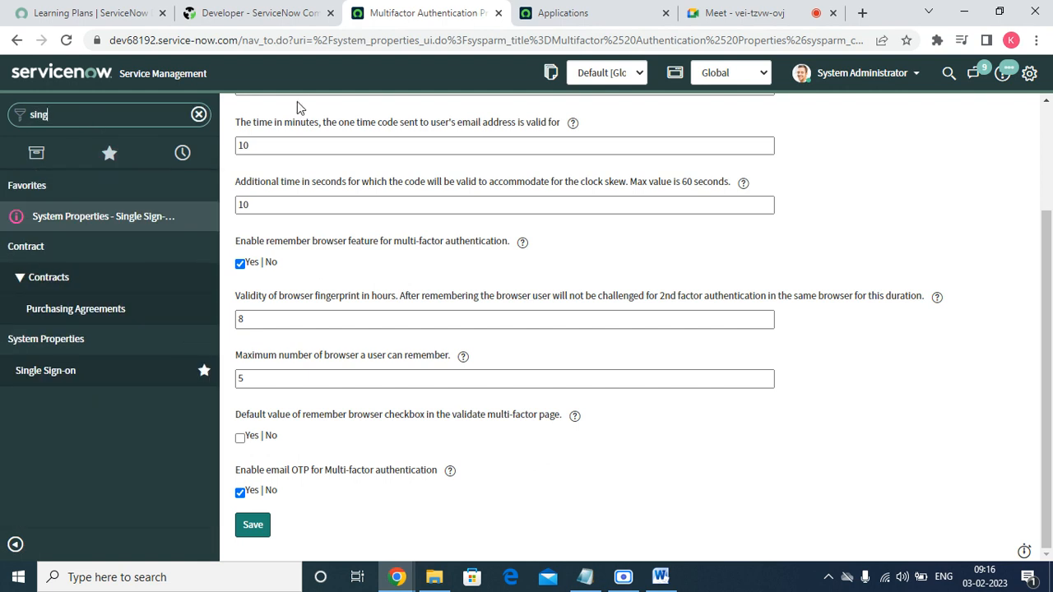
Step: Search the plugins page for "single sign" and locate Integration - Multiple Provider Single Sign-On Enhanced UI
click(588, 13)
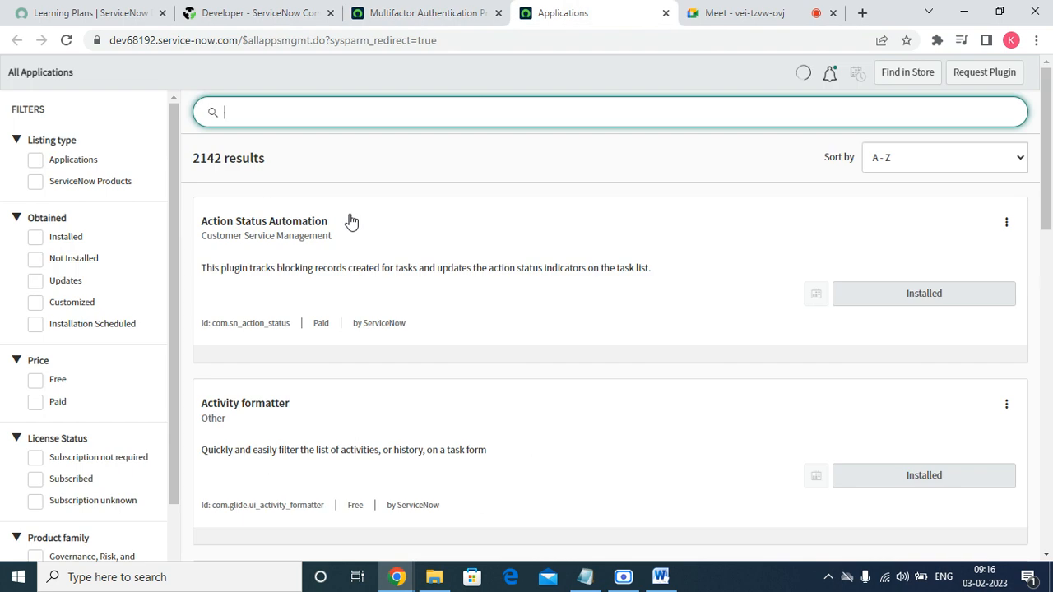
text(single)
key(Return)
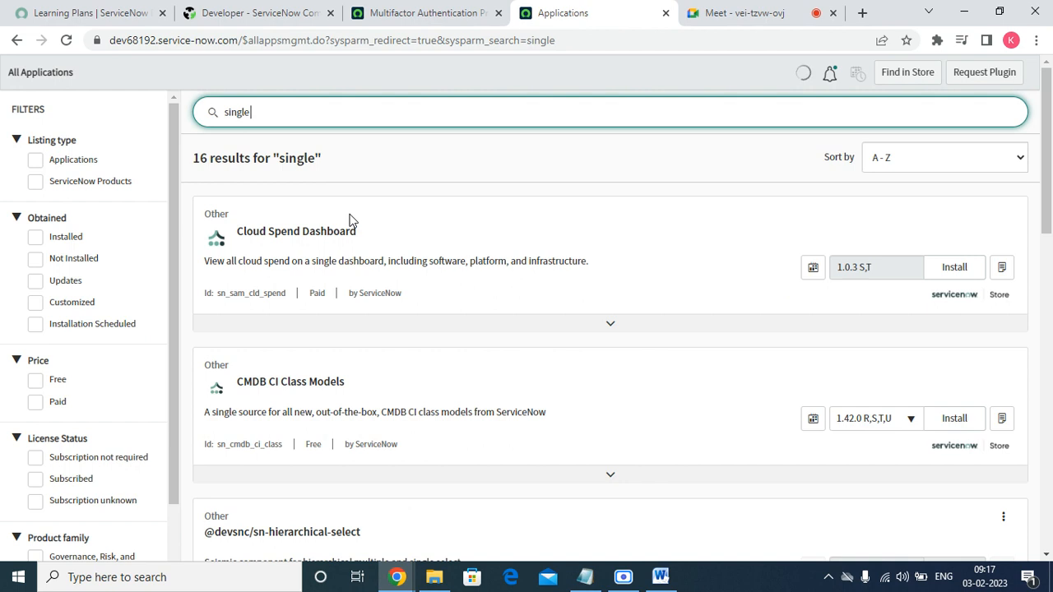
text(si)
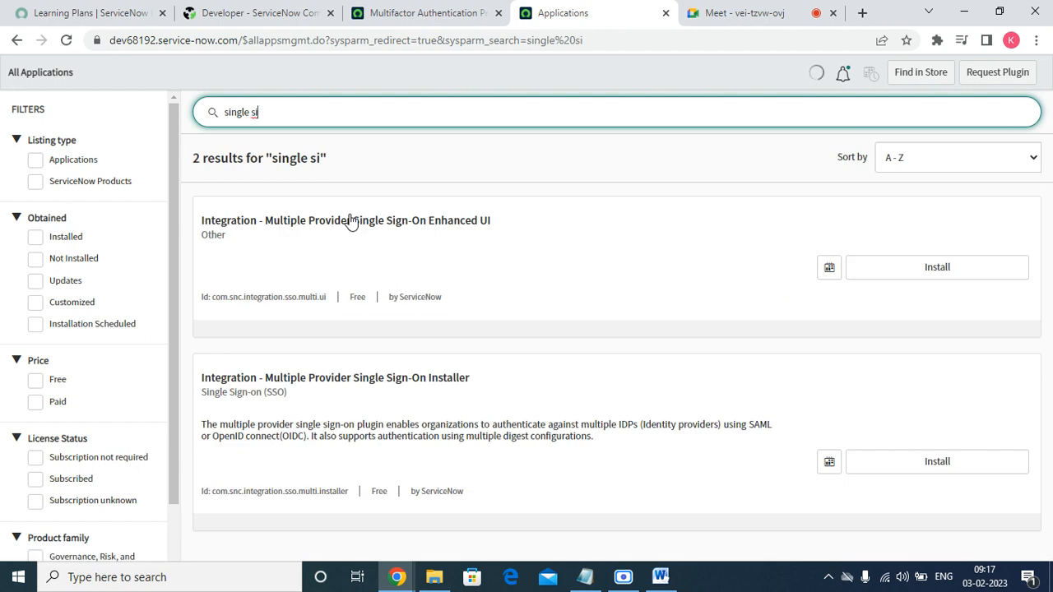
text(gn)
drag(269, 223, 320, 221)
click(462, 248)
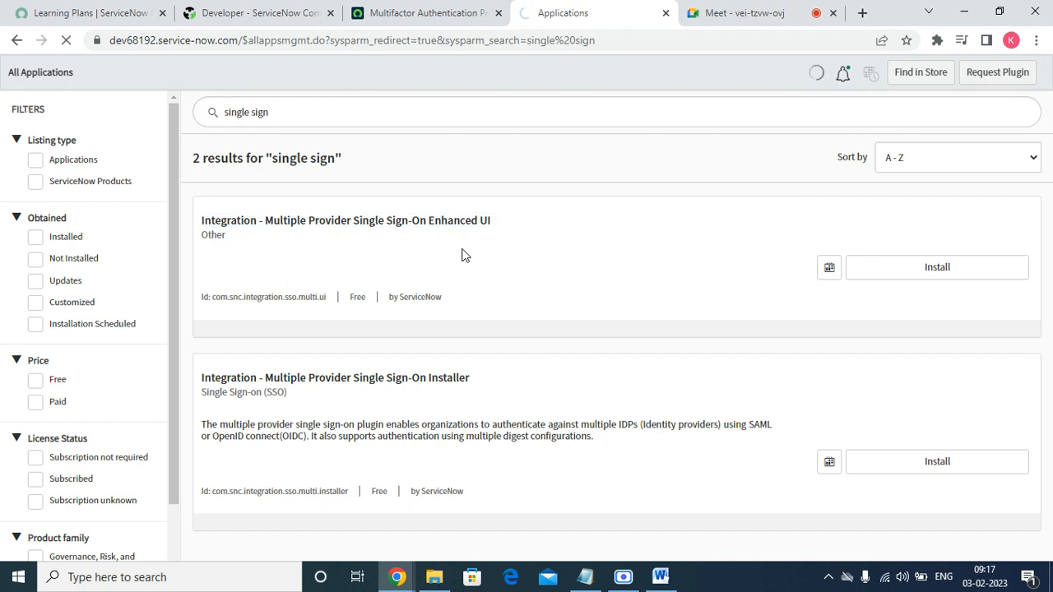
Step: Install the Integration - Multiple Provider Single Sign-On Enhanced UI plugin and activate it together with its dependencies
click(937, 269)
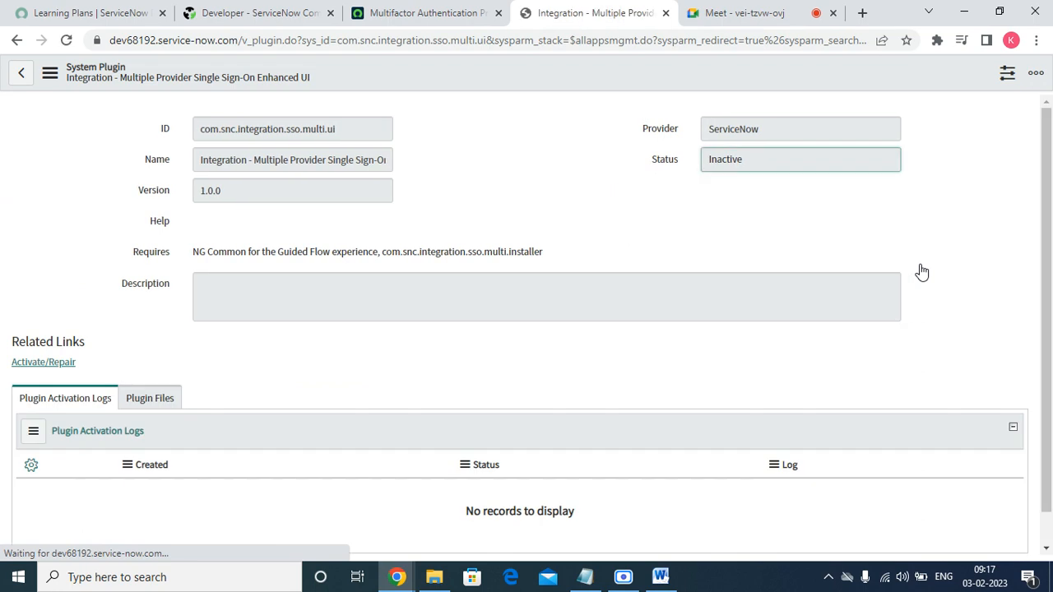
click(62, 366)
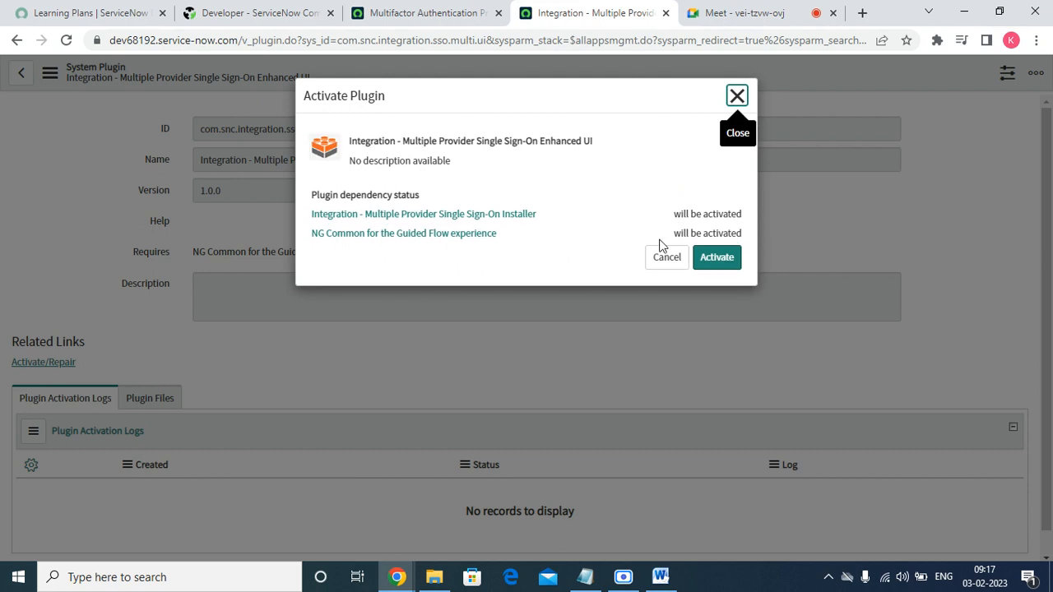
click(712, 264)
click(712, 262)
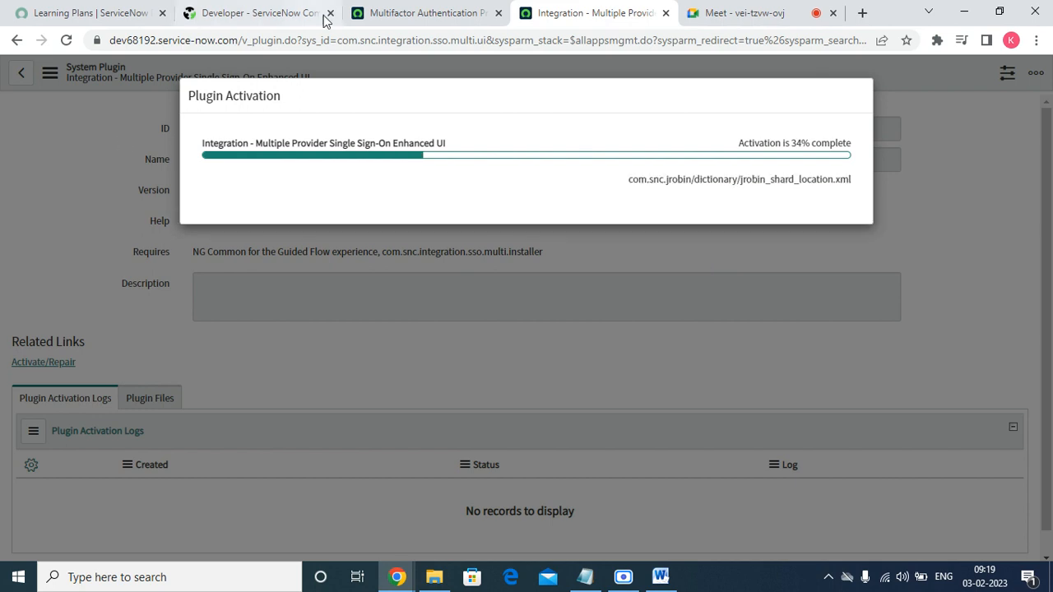
Step: Return to the Multifactor Authentication Properties tab and load System Definition - Plugins there from the favorites
click(393, 12)
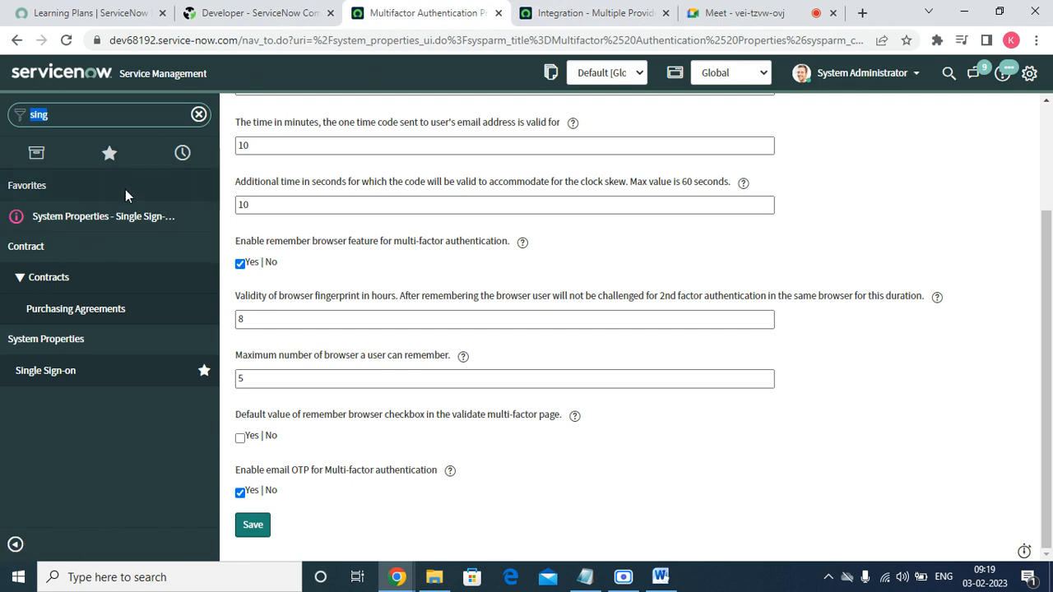
click(110, 155)
scroll(111, 465, down, 3)
scroll(111, 465, down, 1)
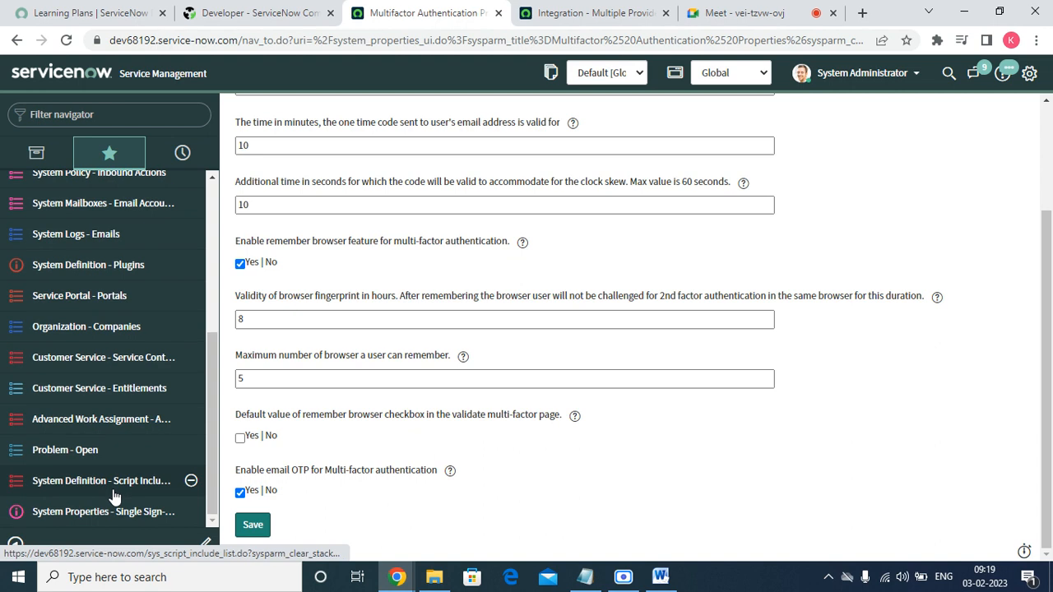
click(113, 266)
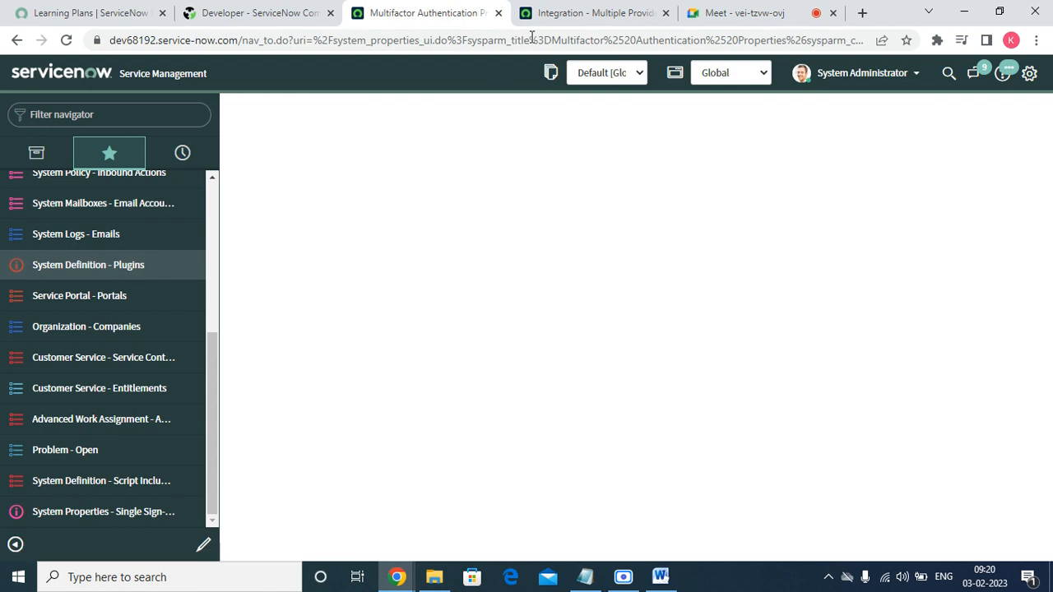
click(586, 17)
click(427, 12)
Step: Switch to the SSO Steps document in Word, review it from step 14 to the Properties table, and minimize it
click(661, 577)
scroll(510, 407, down, 5)
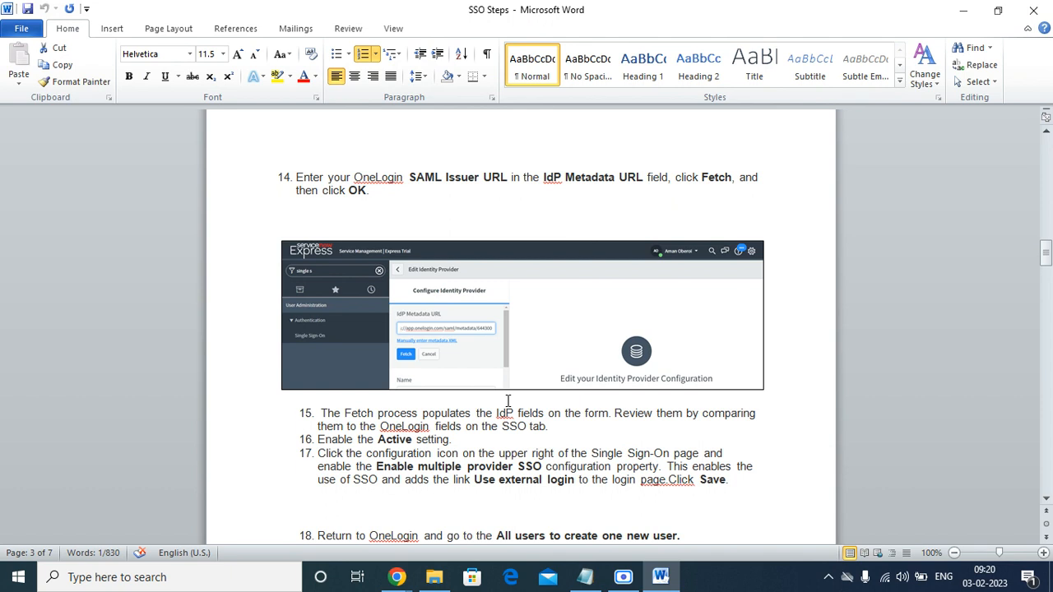
scroll(508, 400, down, 5)
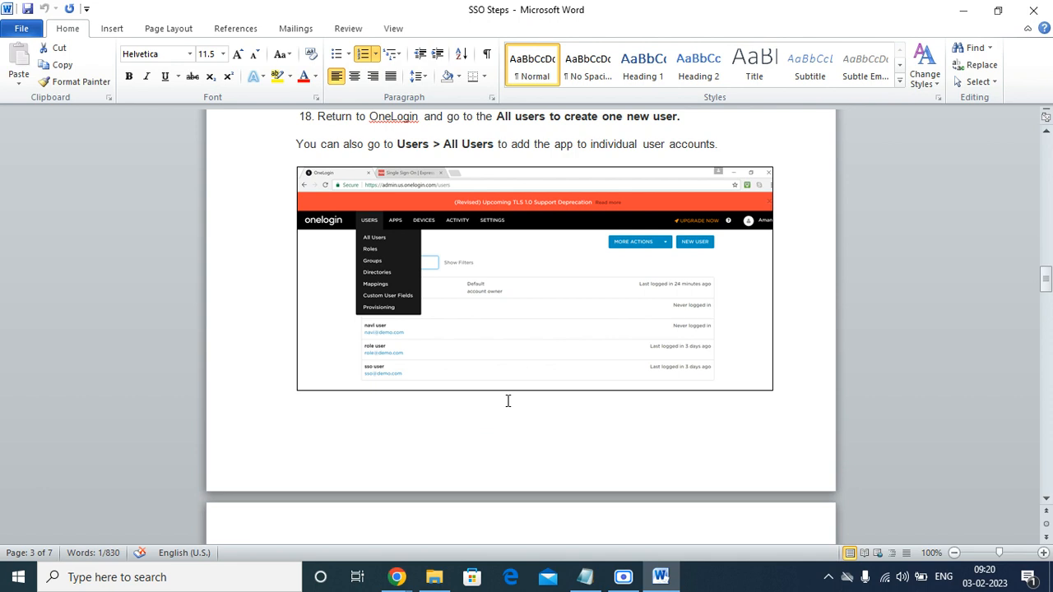
scroll(508, 401, down, 10)
scroll(507, 401, down, 5)
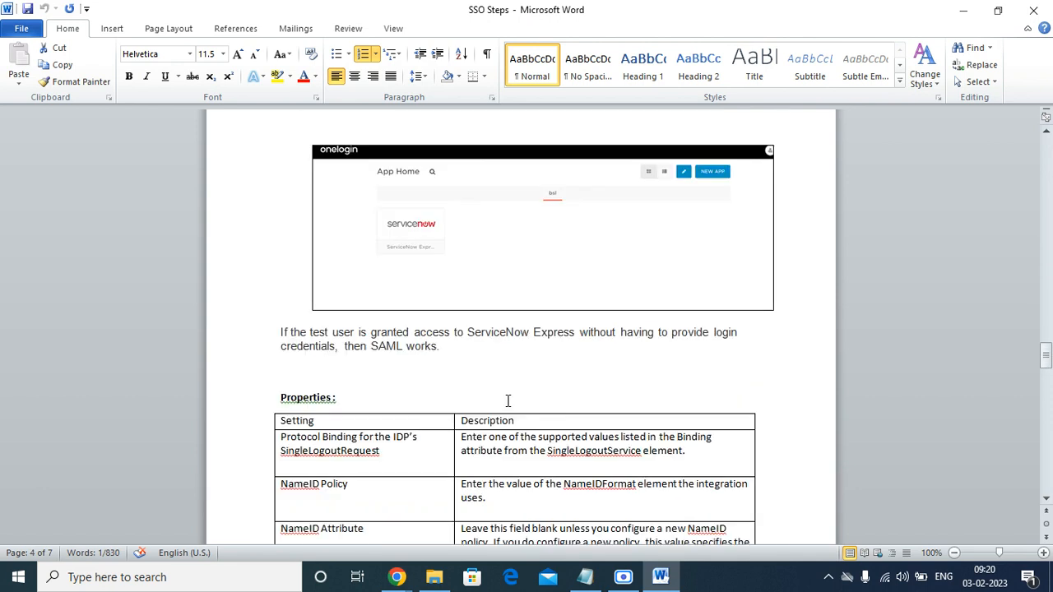
scroll(508, 400, down, 15)
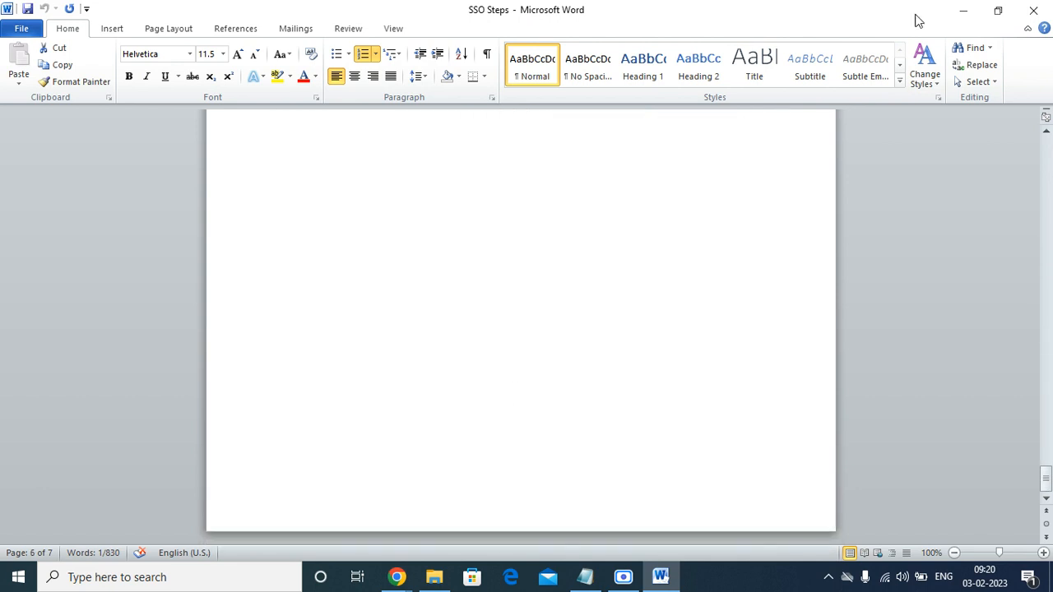
click(956, 11)
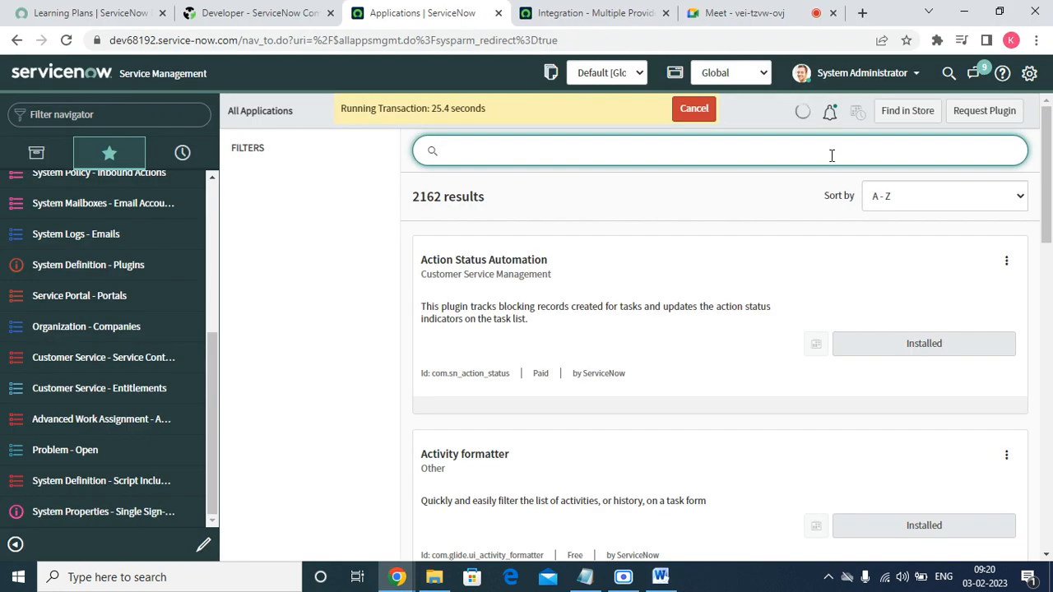
Step: Check the activation progress of the Multiple Provider Single Sign-On Enhanced UI plugin among the open browser tabs
click(605, 10)
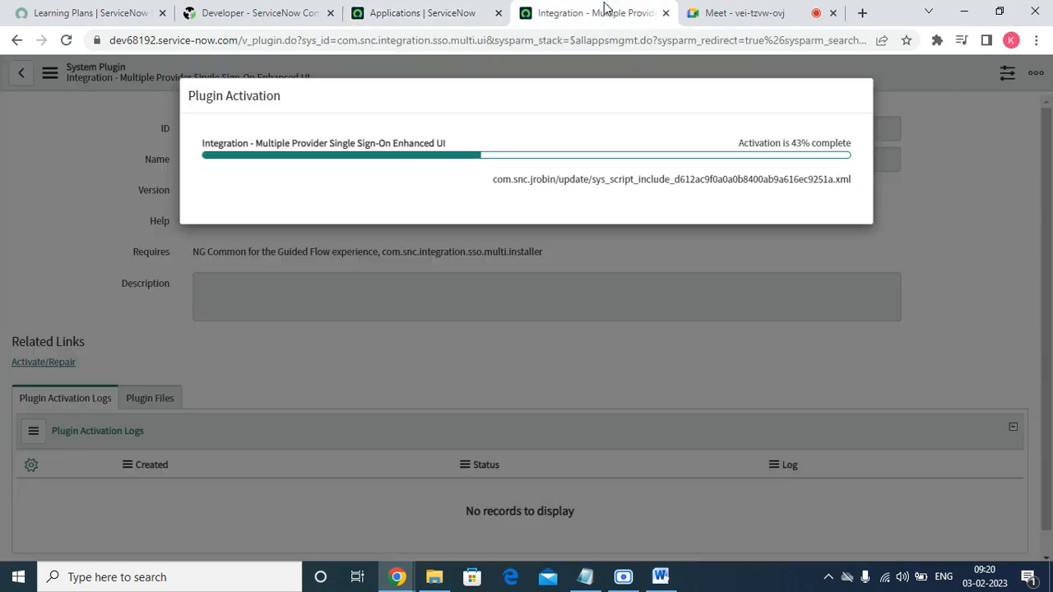
click(454, 13)
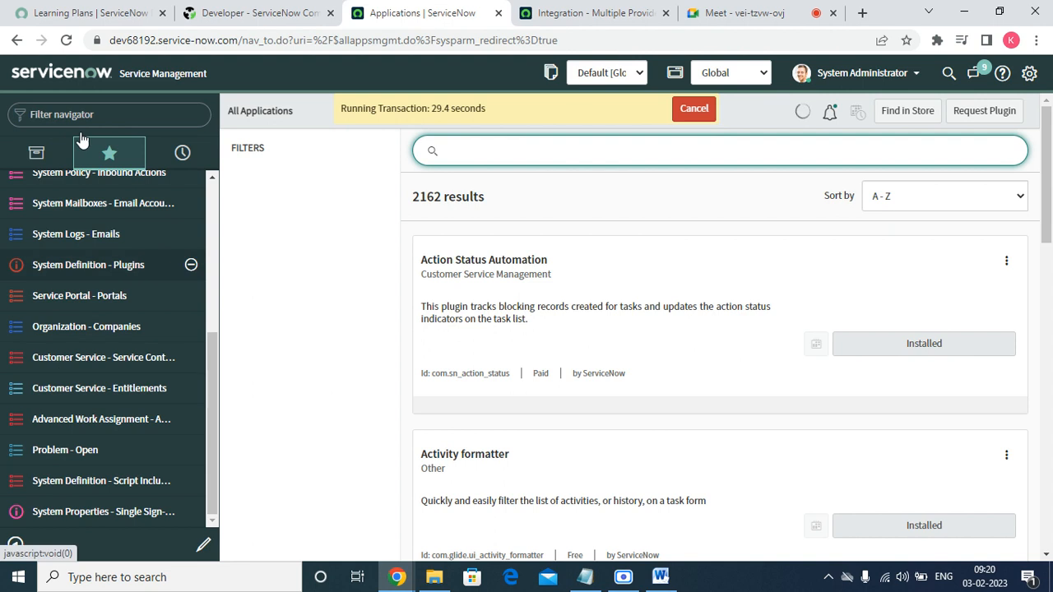
click(262, 16)
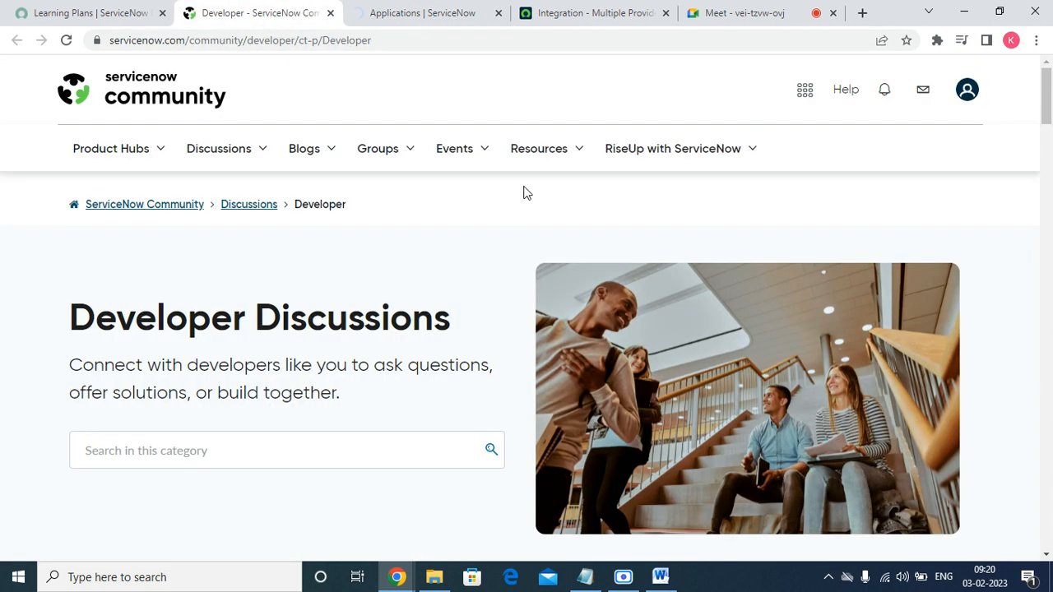
click(540, 10)
click(710, 10)
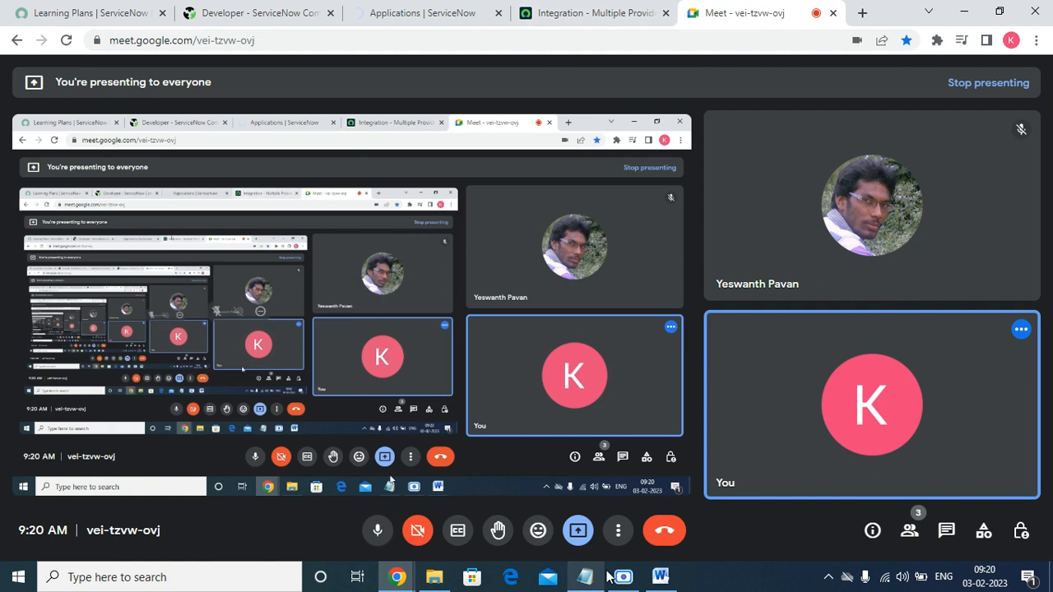
click(618, 576)
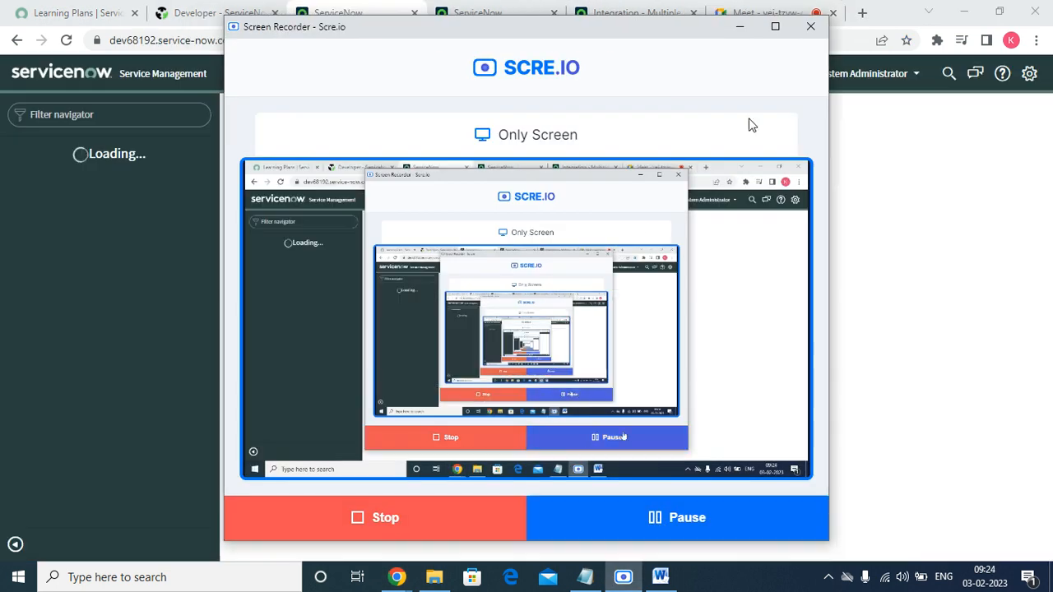
click(738, 27)
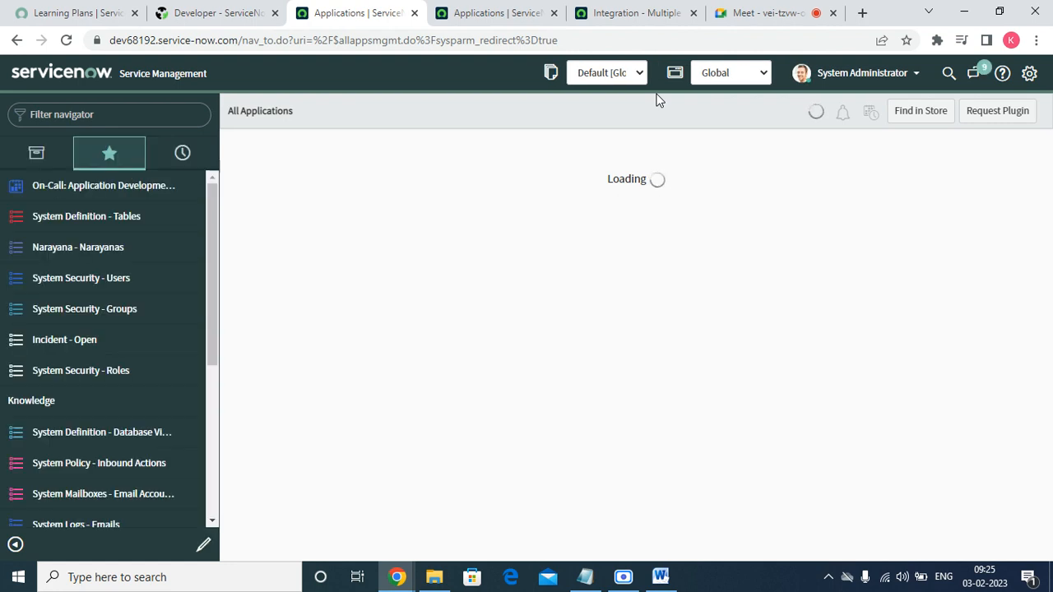
Step: Try filtering the application navigator by "ident" for identity modules, and clear the filter
click(188, 124)
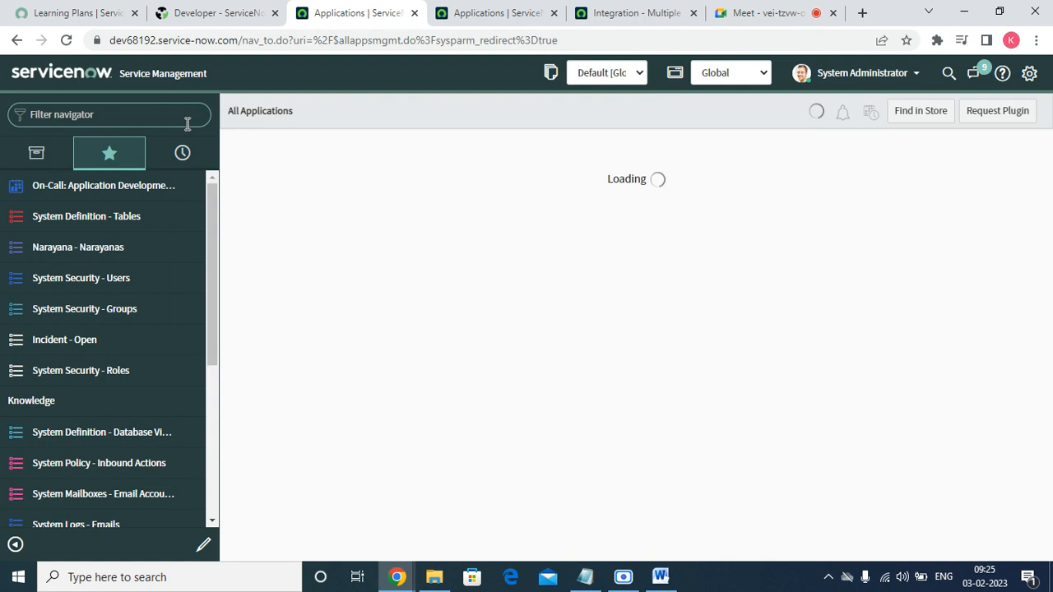
text(iden)
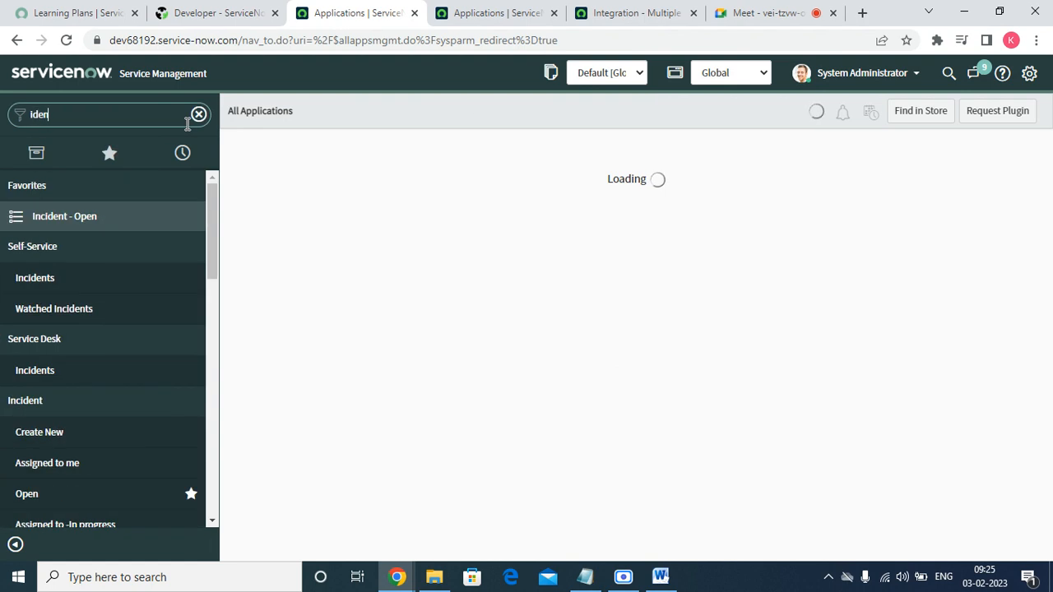
text(t)
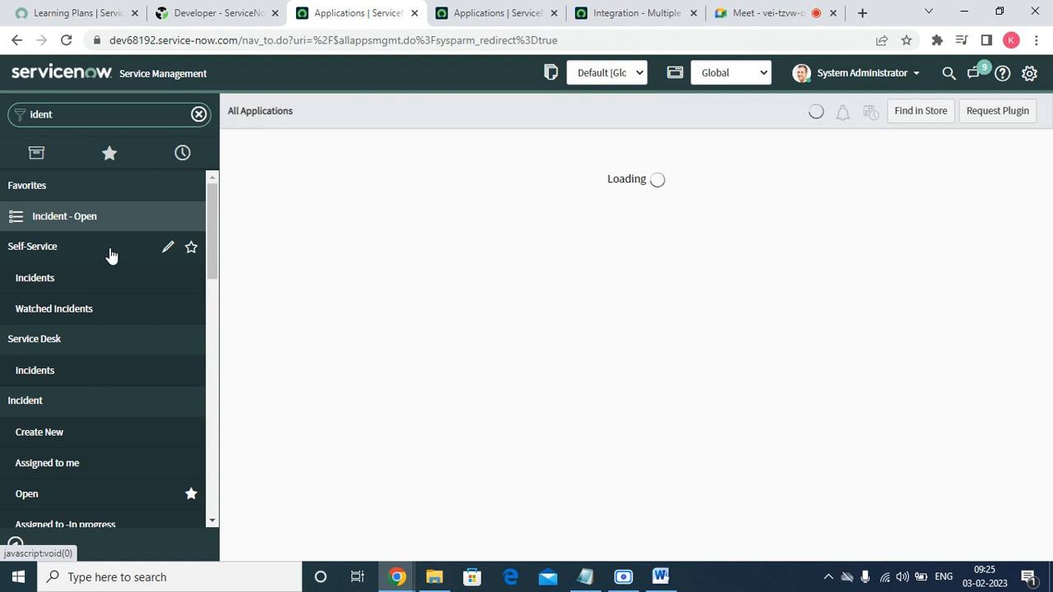
text(ty)
key(BackSpace)
key(BackSpace)
key(BackSpace)
key(BackSpace)
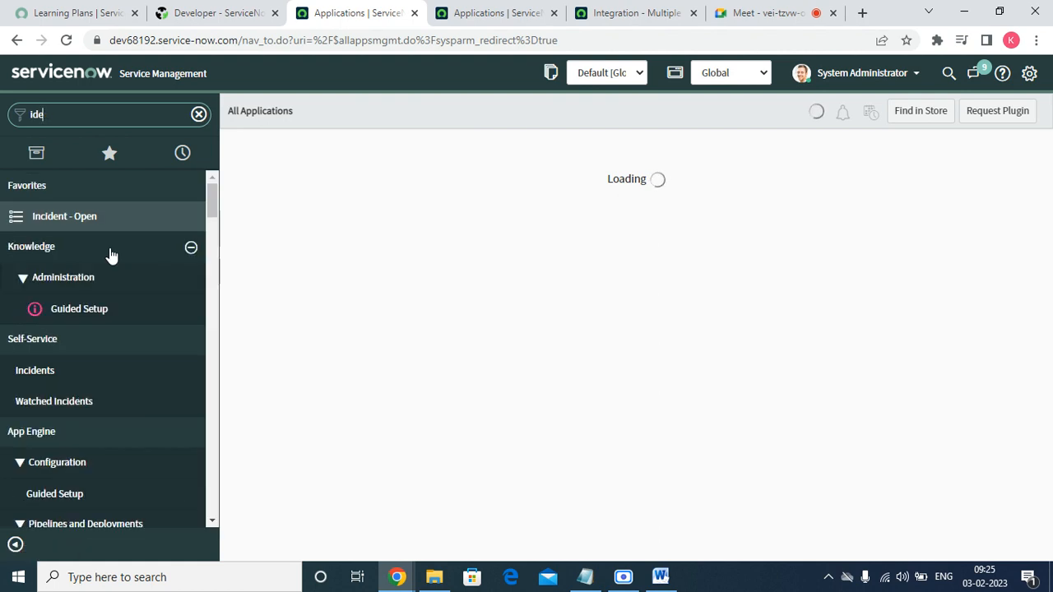
key(BackSpace)
key(BackSpace)
key(BackSpace)
Step: Filter the application navigator by "provider" and look through the matching modules for identity providers
text(p)
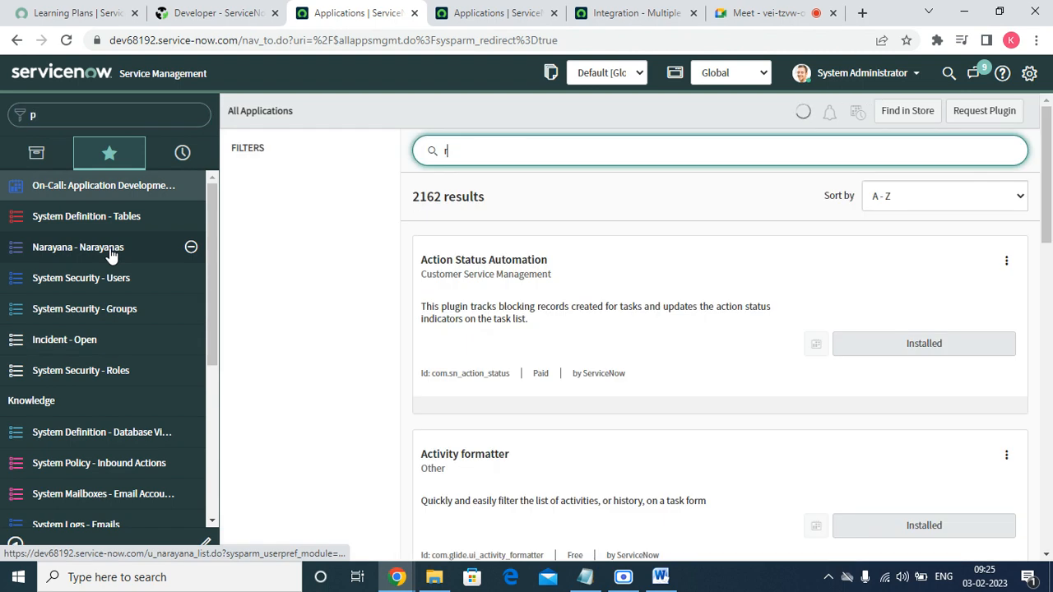
text(ro)
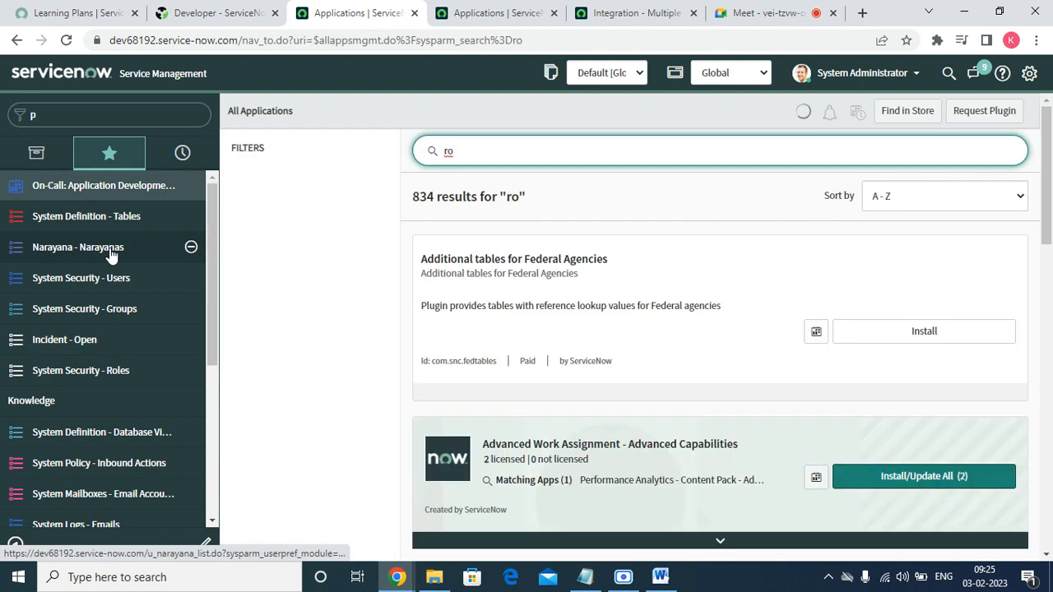
click(90, 117)
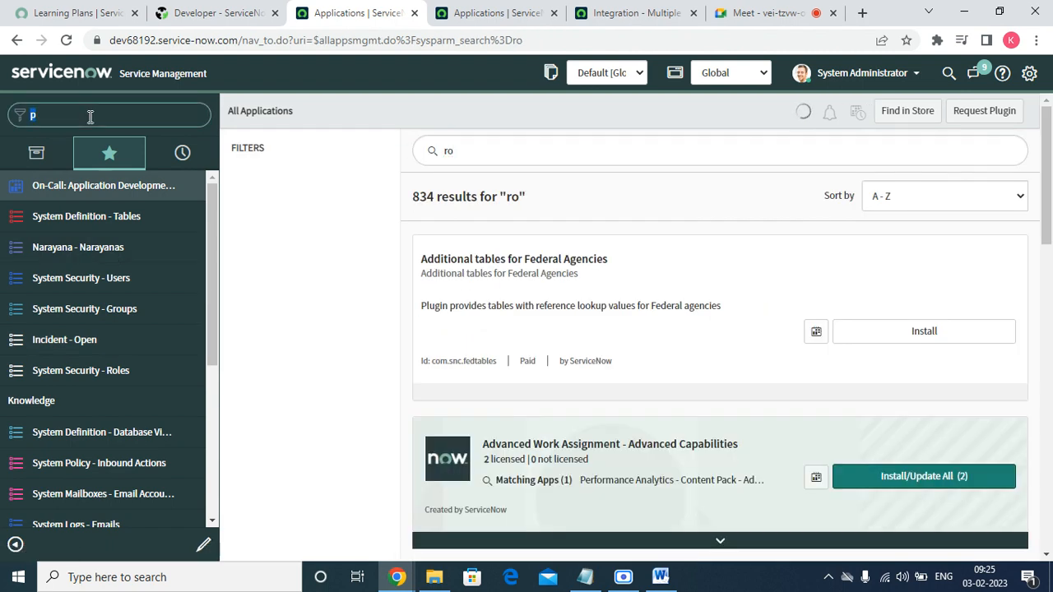
text(proid)
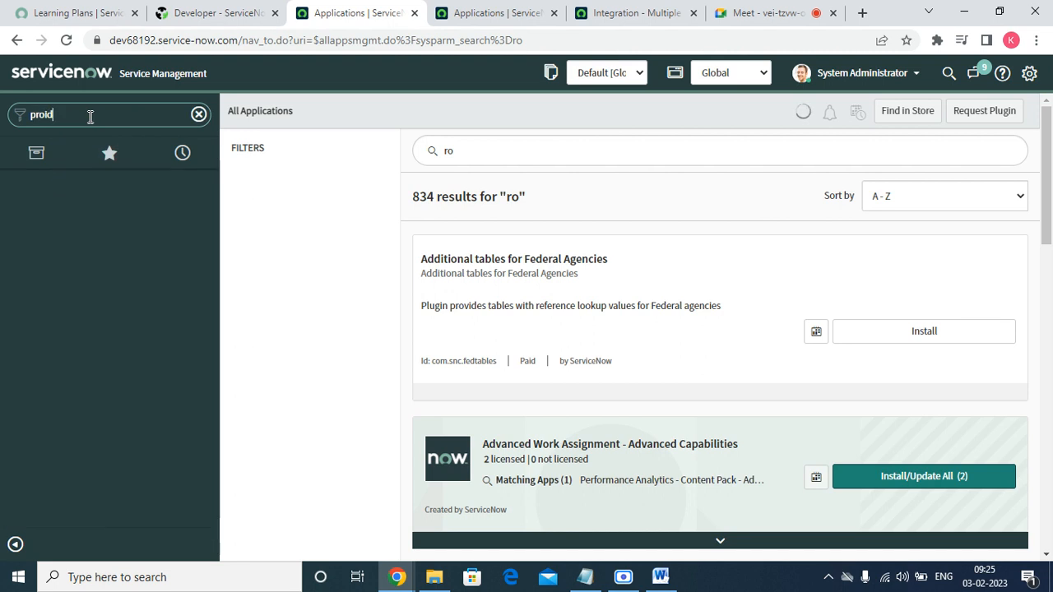
key(BackSpace)
key(BackSpace)
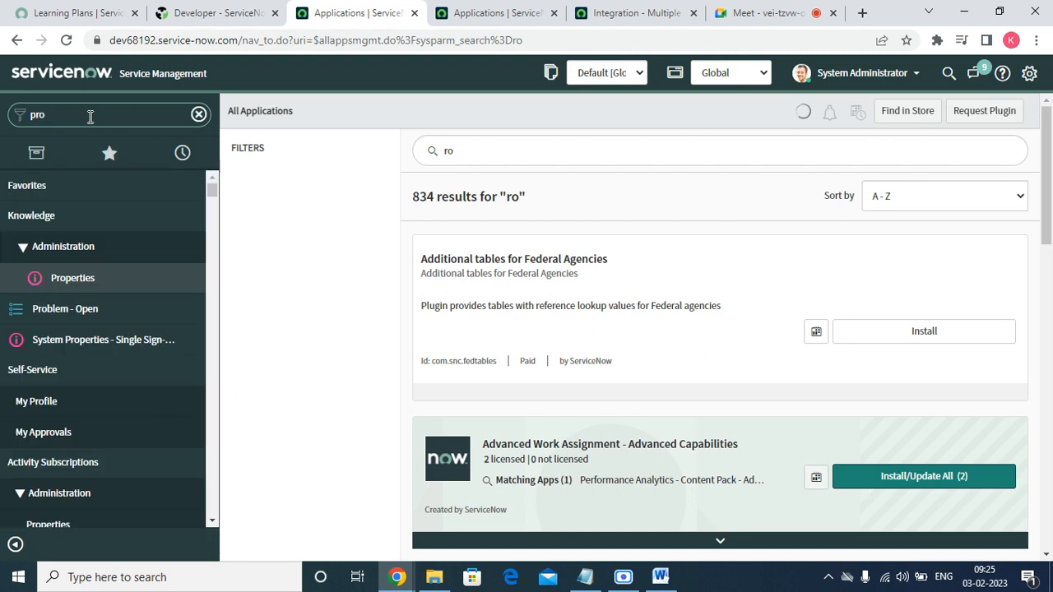
text(i)
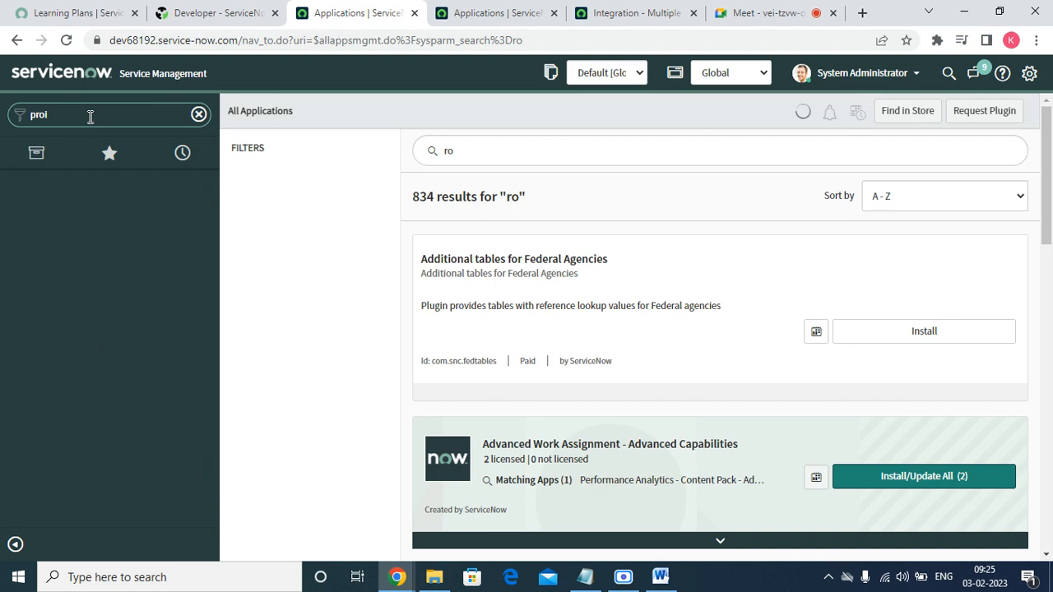
key(BackSpace)
text(vi)
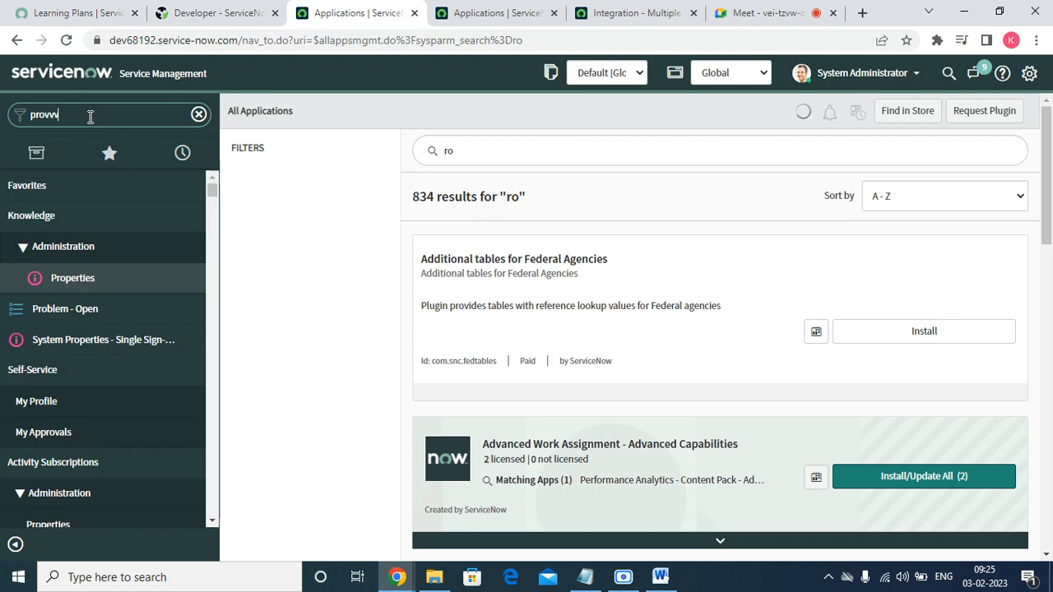
key(BackSpace)
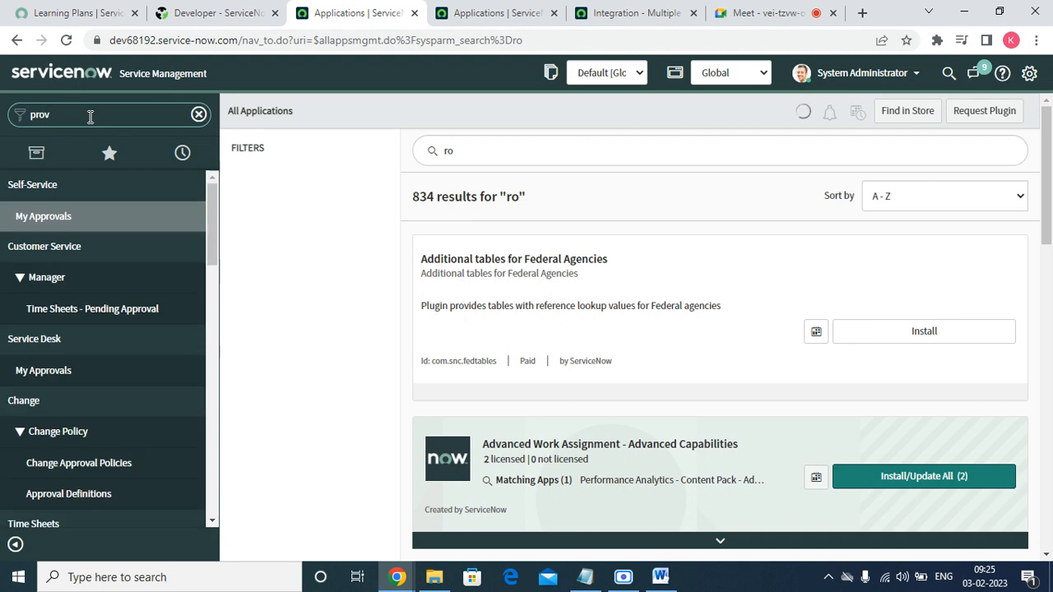
text(ider)
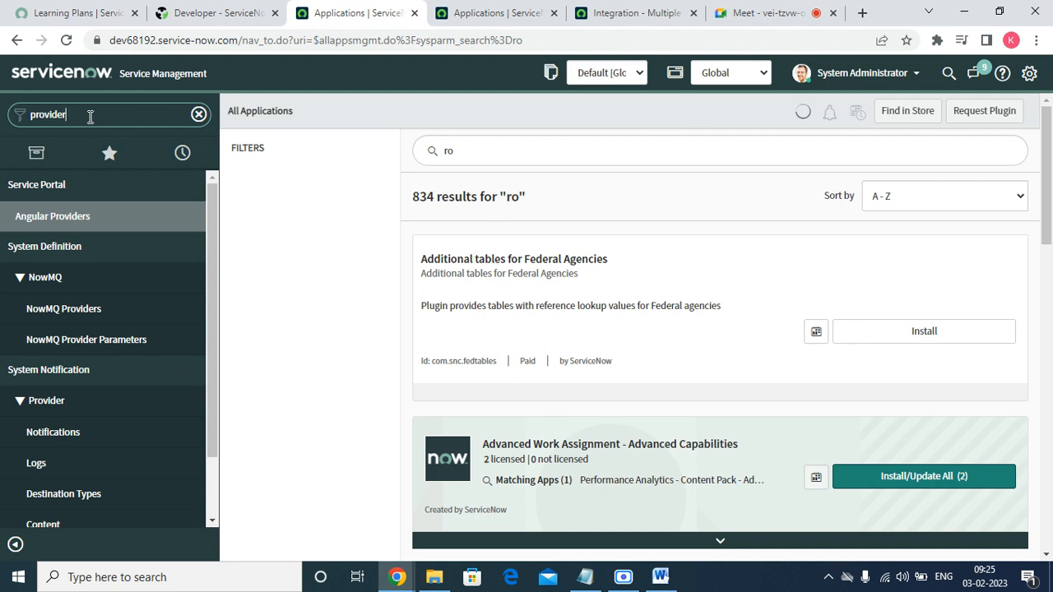
scroll(131, 321, down, 1)
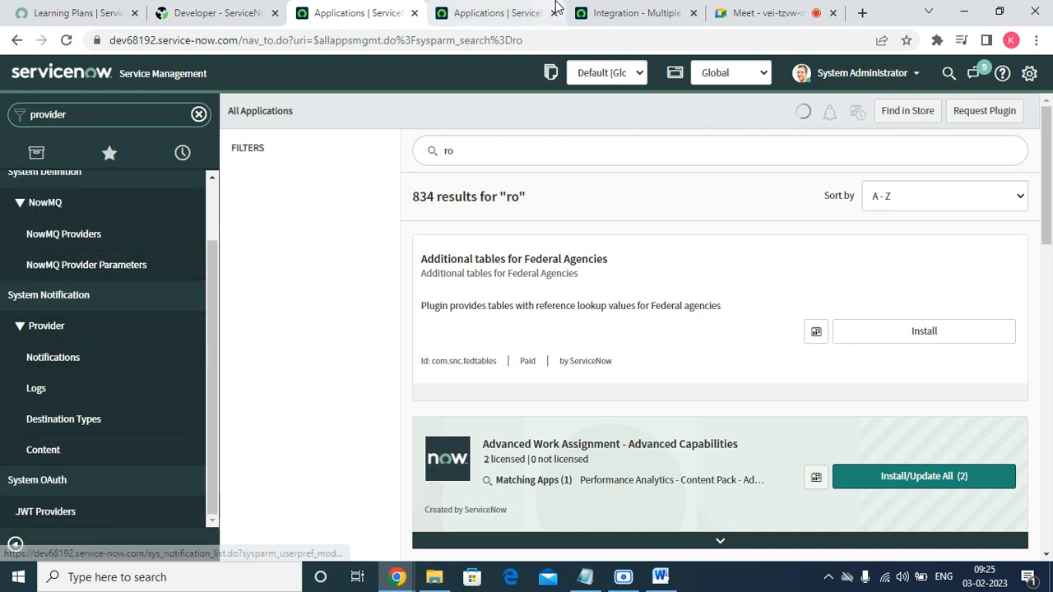
Step: Check the plugin activation and second All Applications tabs, and return to the instance tab with the filtered navigator
click(646, 15)
click(487, 15)
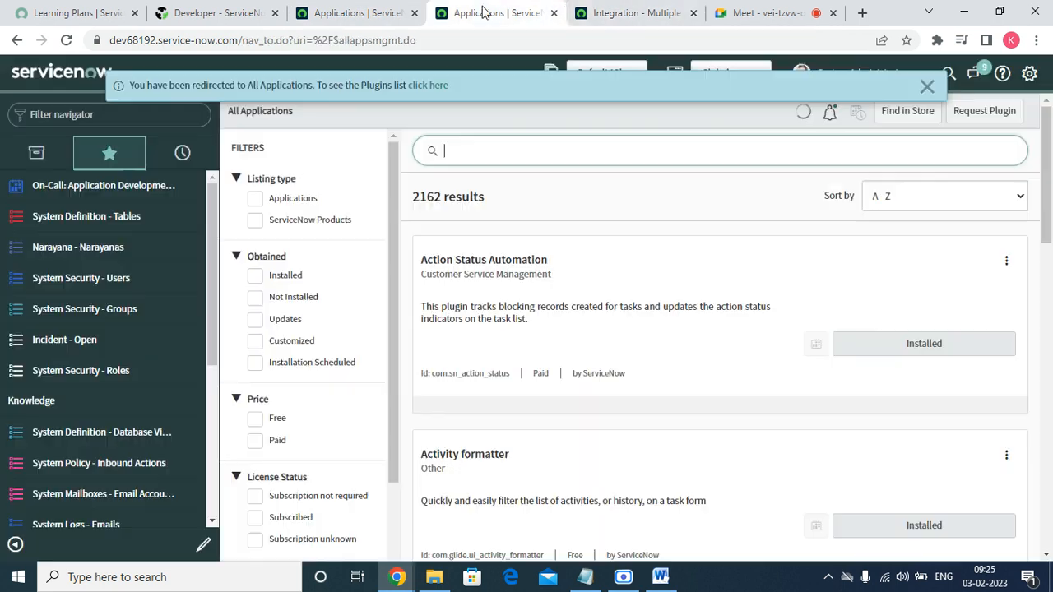
click(354, 12)
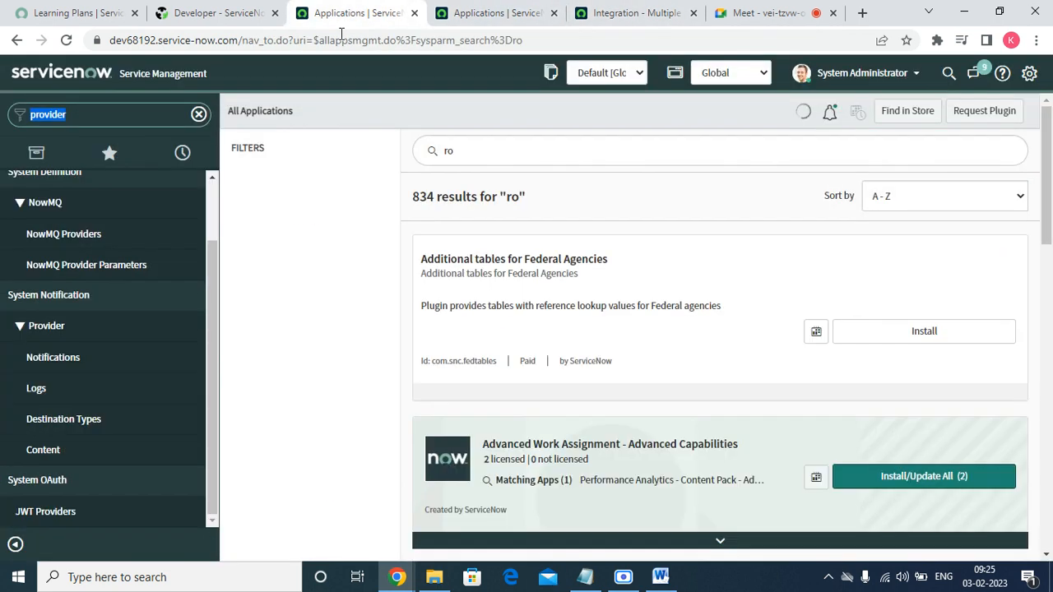
Step: Filter the application navigator by "saml" and open the SAML2 Assertion Producers module
text(sal)
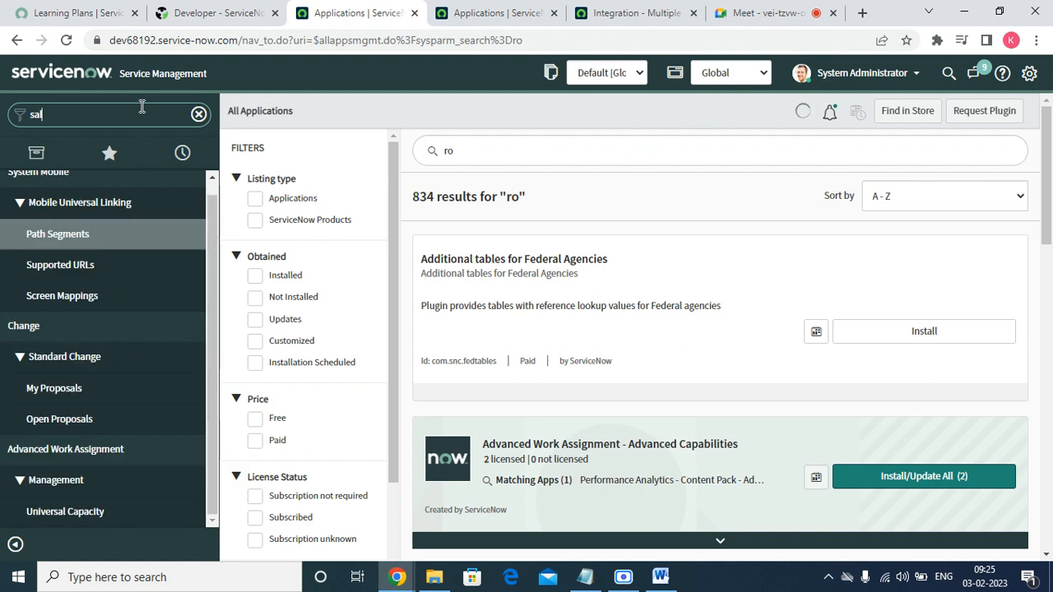
key(BackSpace)
text(mmel)
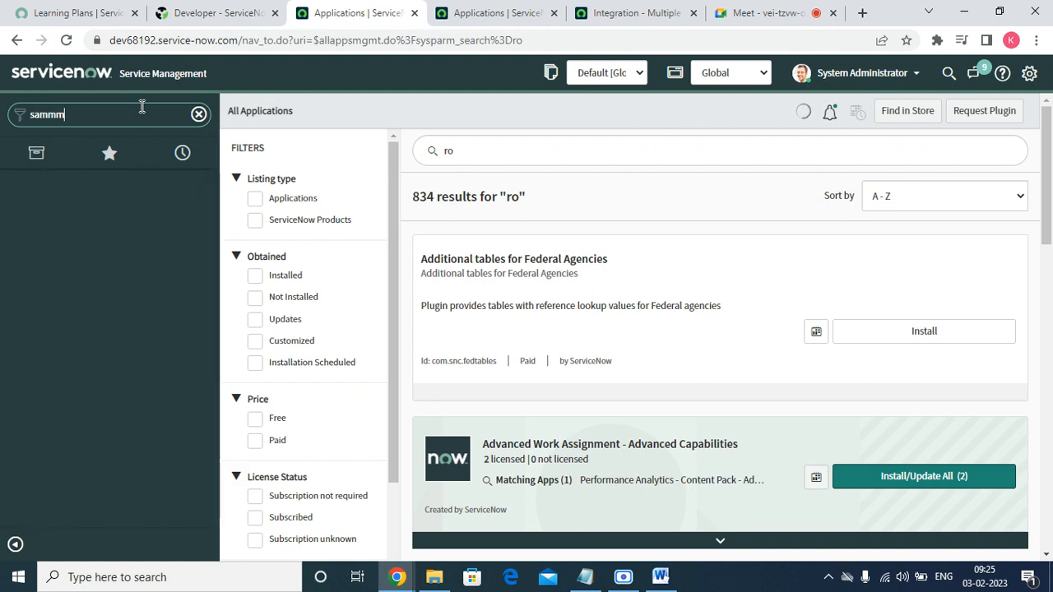
key(BackSpace)
key(BackSpace)
key(BackSpace)
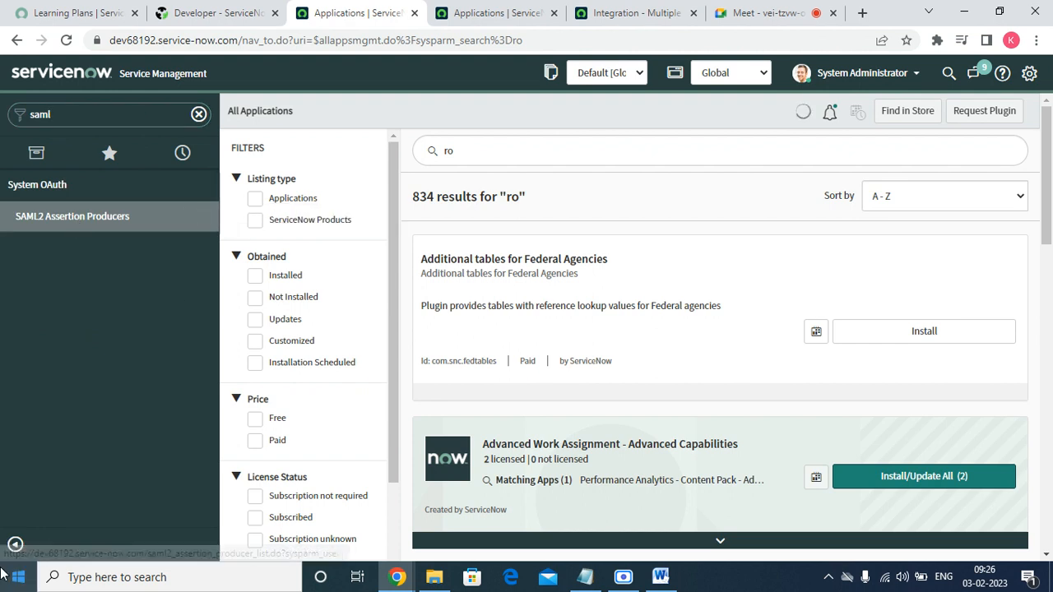
click(129, 228)
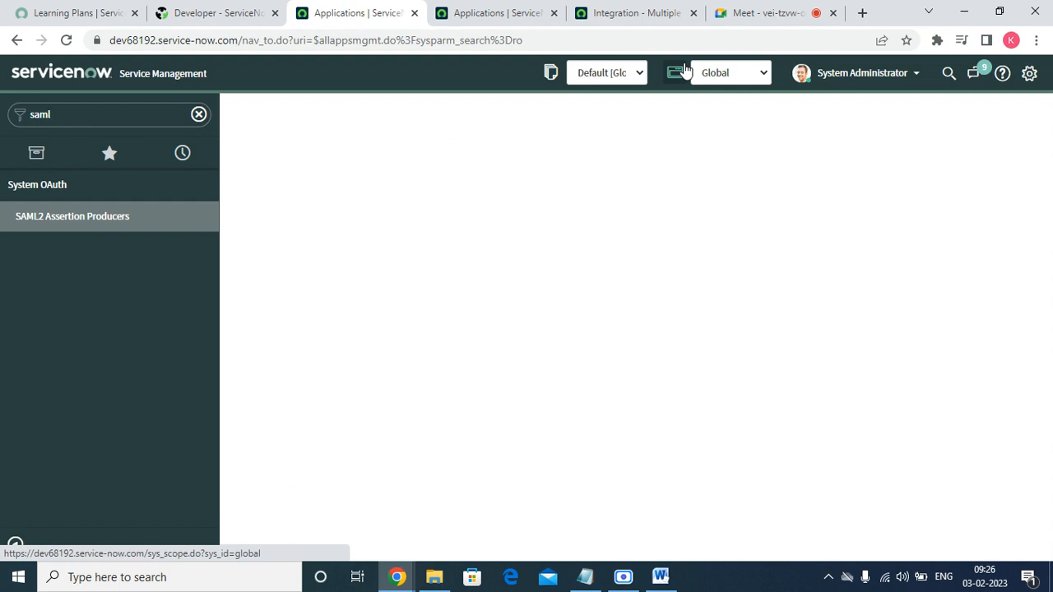
Step: Sign out of the ServiceNow Developer site on the Learning Plans tab and start signing in again
click(649, 13)
click(494, 14)
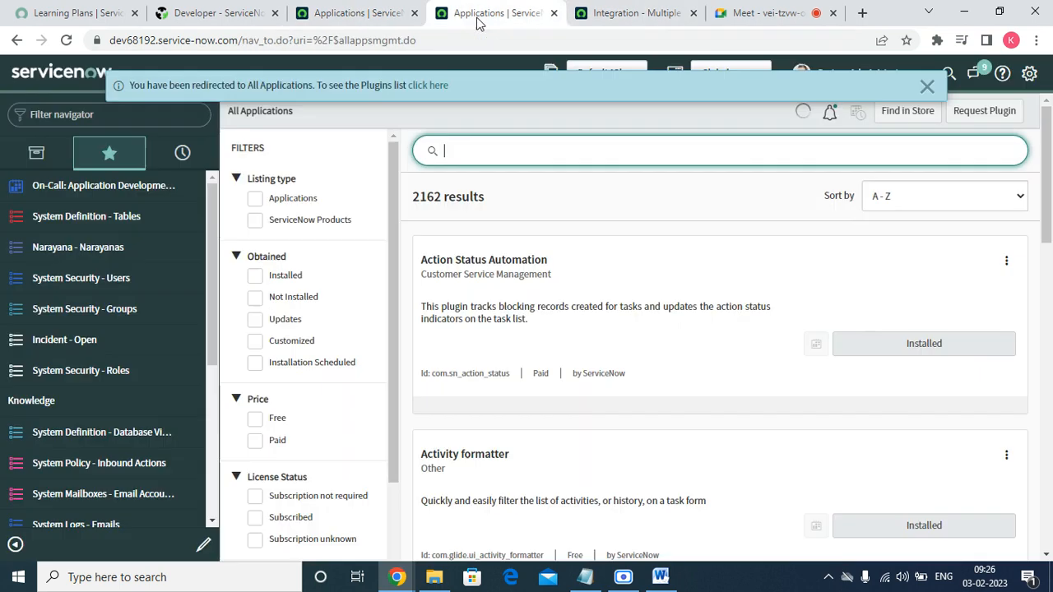
click(346, 13)
click(78, 14)
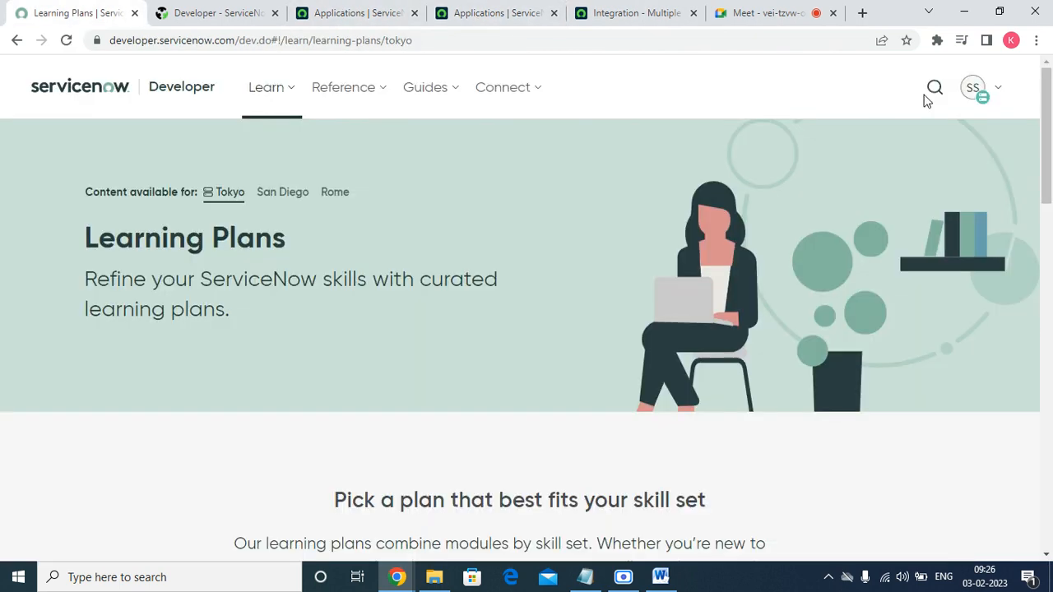
click(986, 88)
click(701, 321)
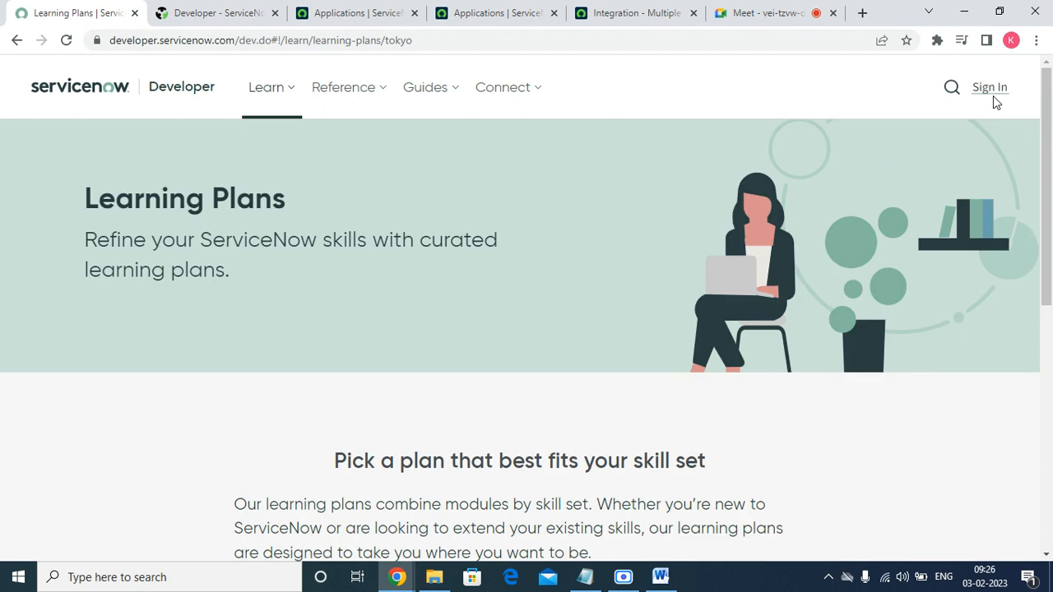
click(994, 89)
Step: Check the SAML2 Assertion Producers list, the Developer site sign-in and the activation progress of the Multiple Provider SSO plugin
click(337, 12)
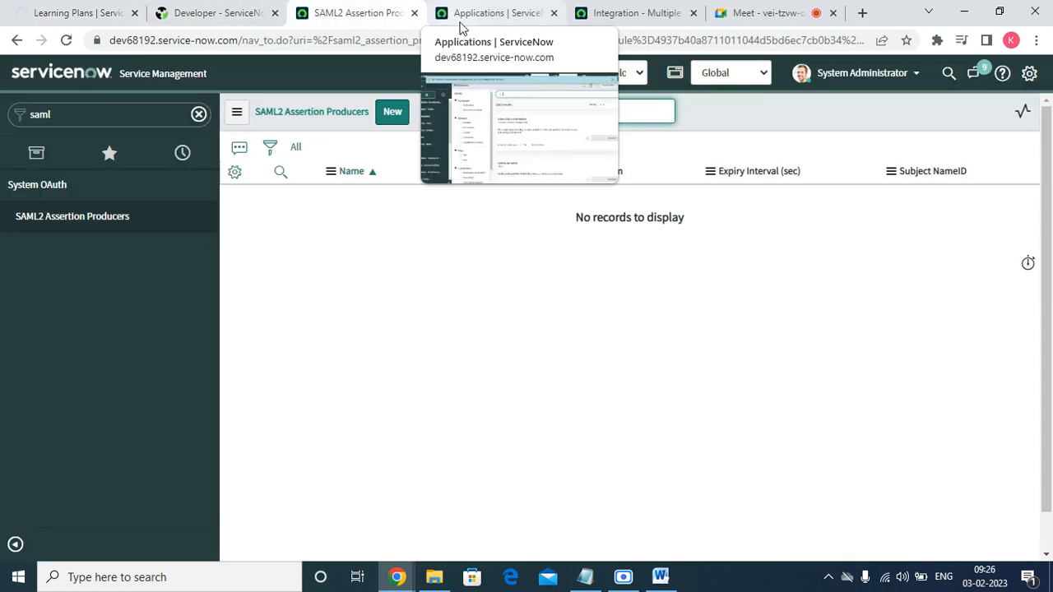
click(110, 15)
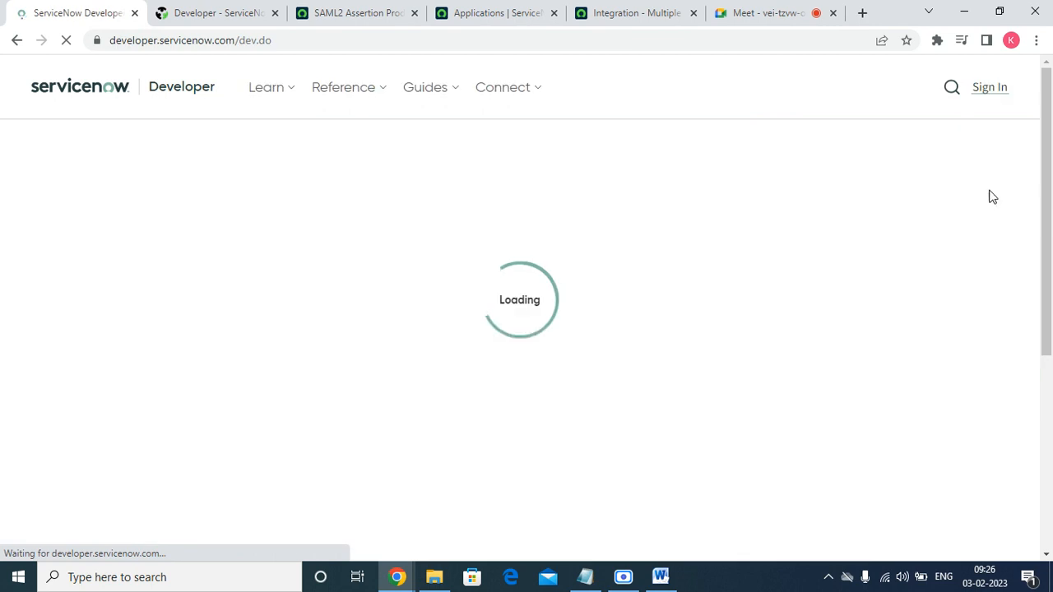
click(598, 15)
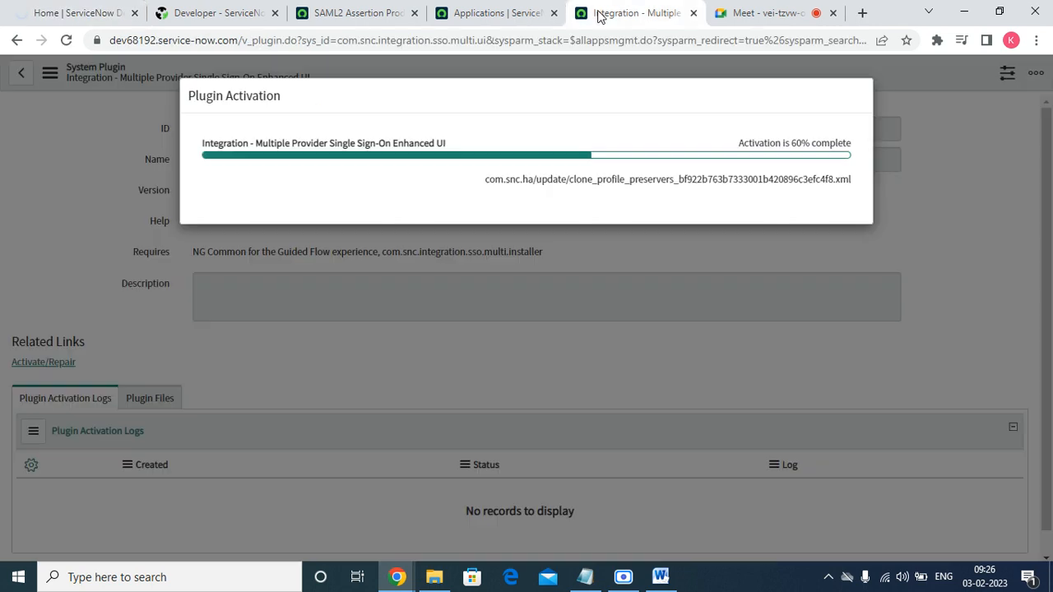
click(496, 15)
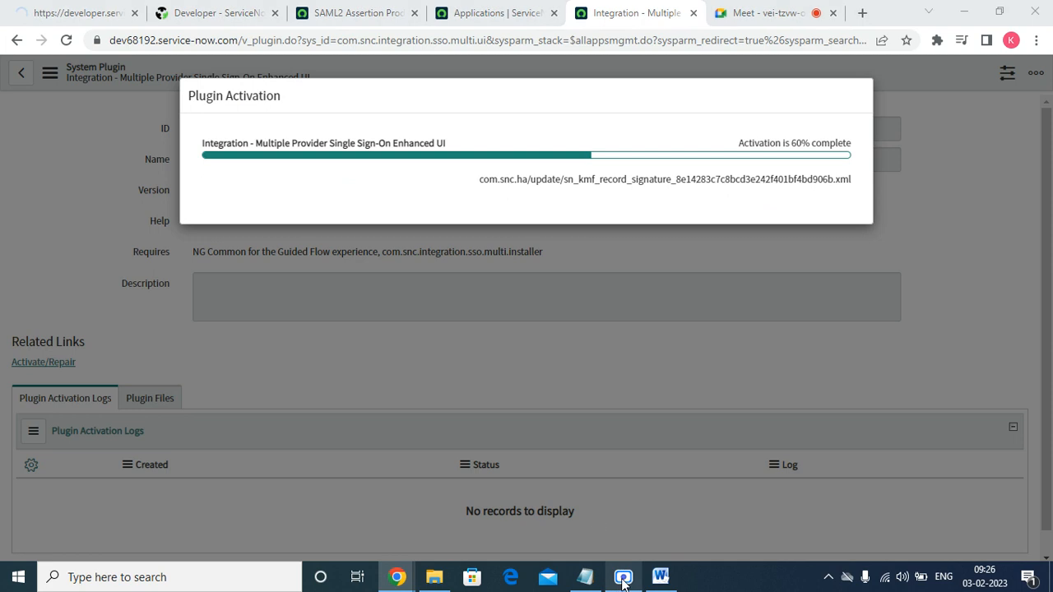
click(623, 576)
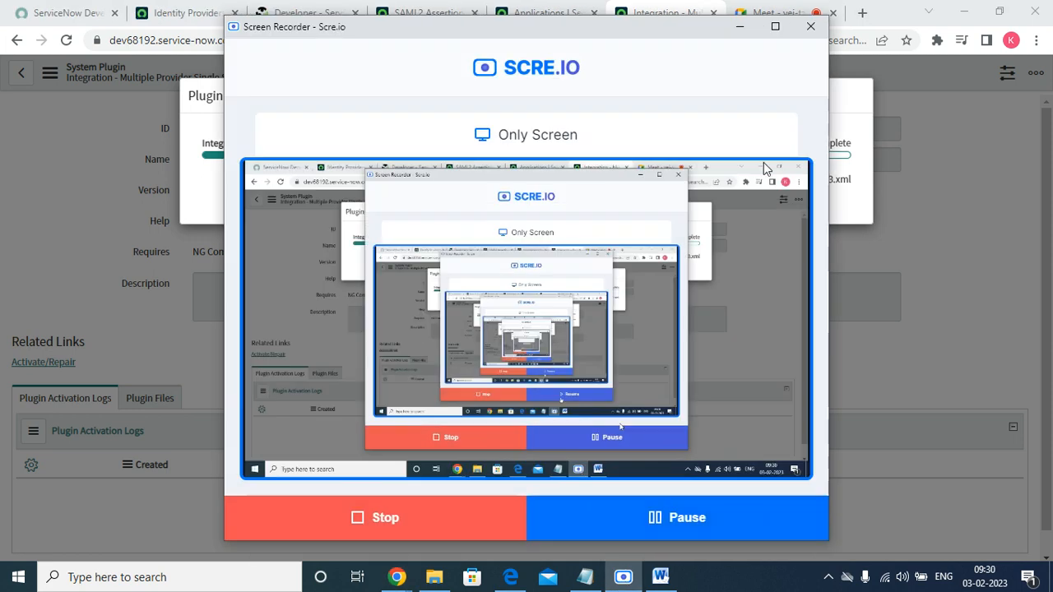
click(738, 26)
Step: Switch to the dev77978 instance's Identity Providers list under Multi-Provider SSO and open the SAML2 Update1 record in a new tab
click(191, 15)
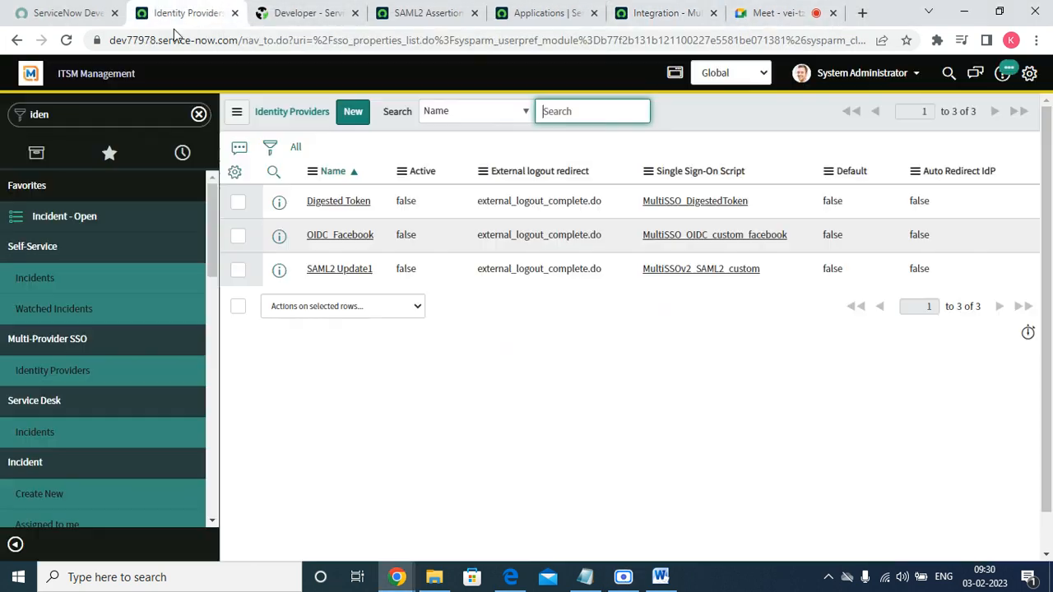
click(51, 370)
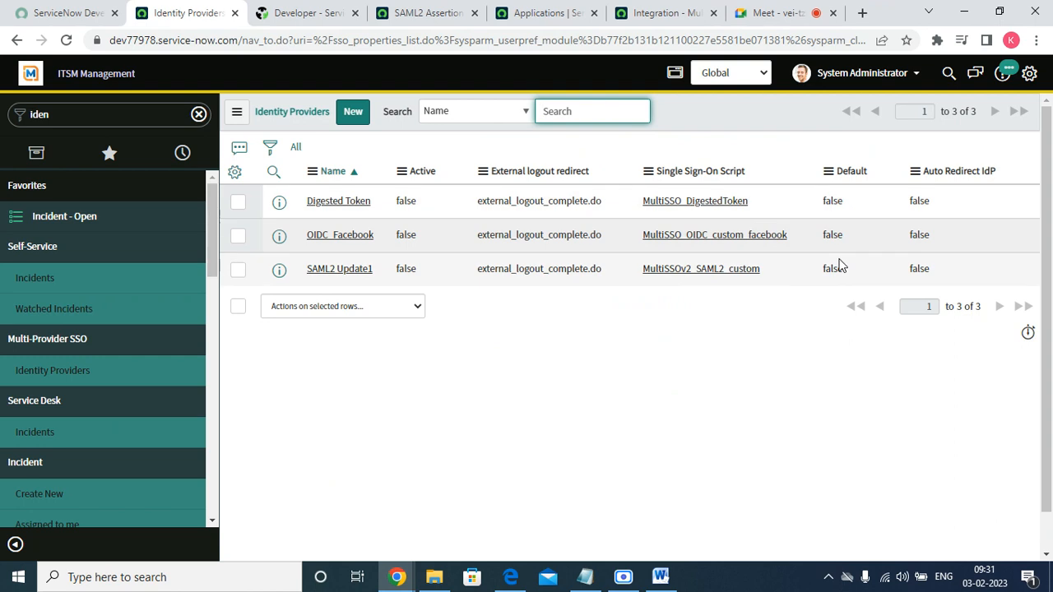
right_click(272, 276)
click(288, 285)
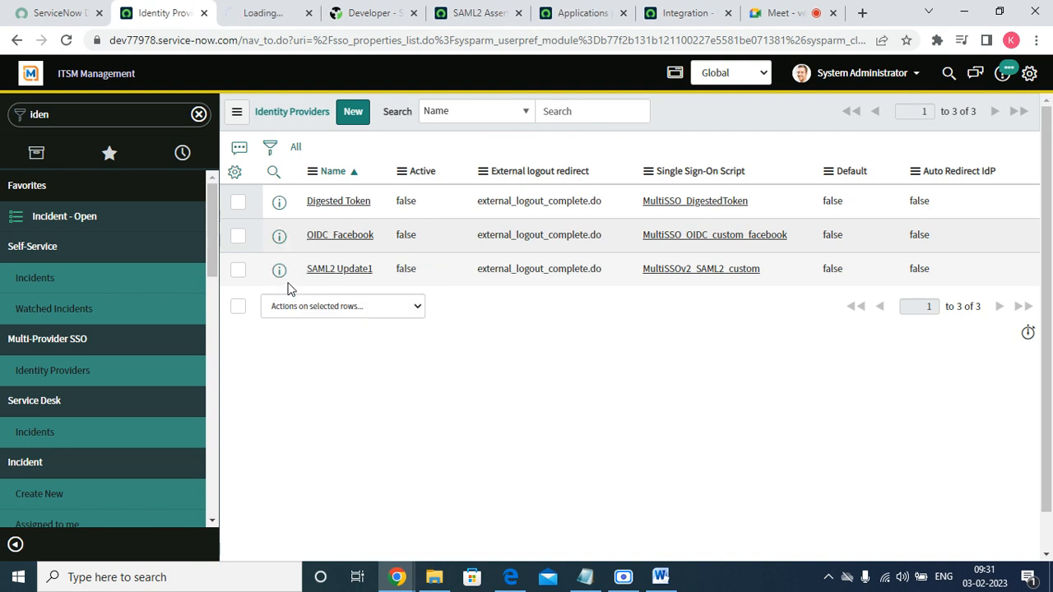
click(280, 12)
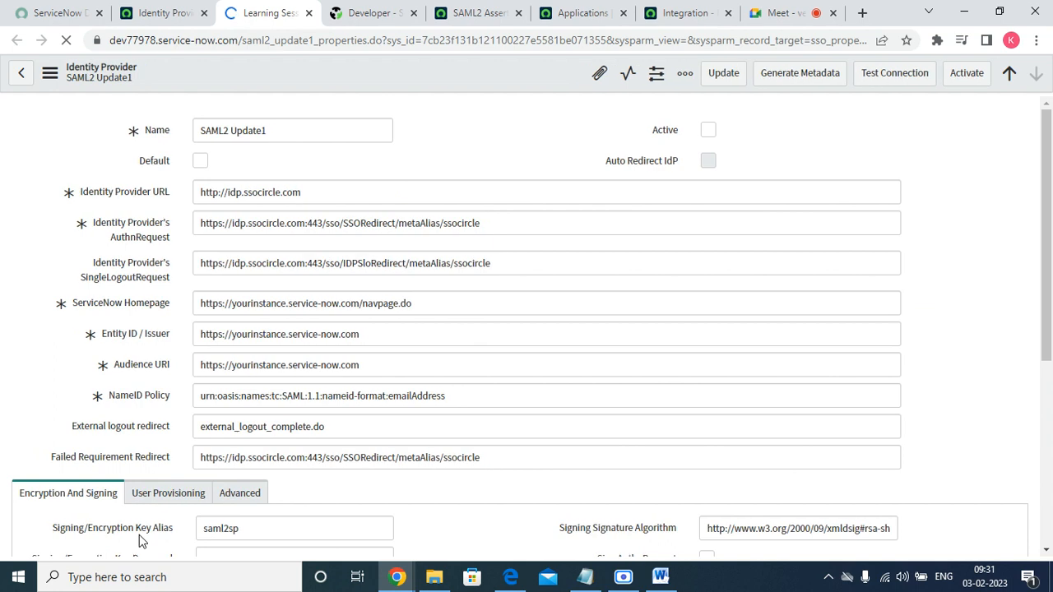
Step: Examine the SAML2 Update1 record's Name, Identity Provider URL, AuthnRequest, SingleLogoutRequest and ServiceNow Homepage fields
click(283, 125)
triple_click(283, 127)
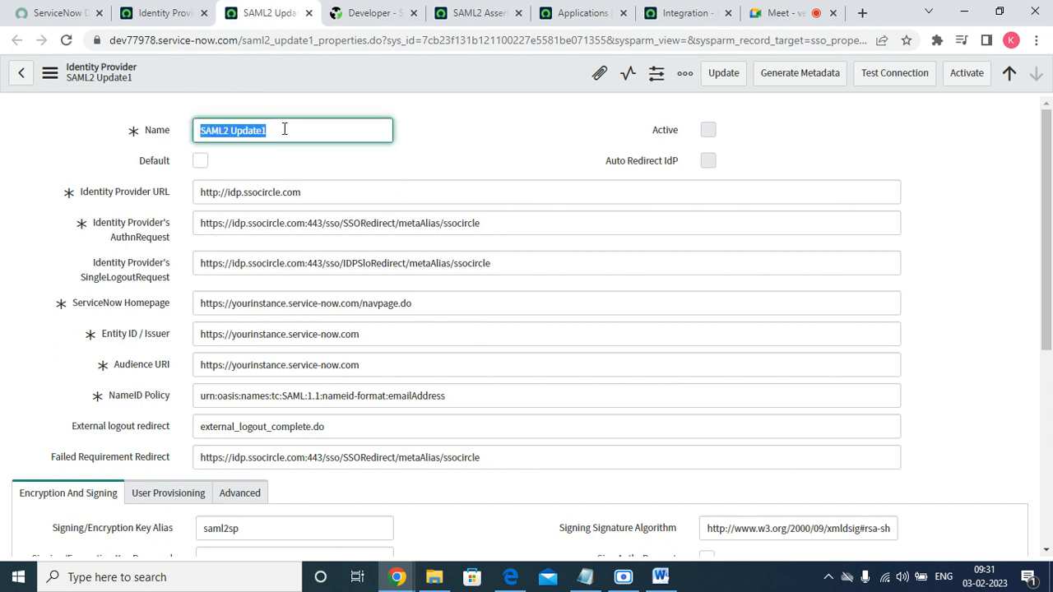
click(283, 127)
double_click(284, 128)
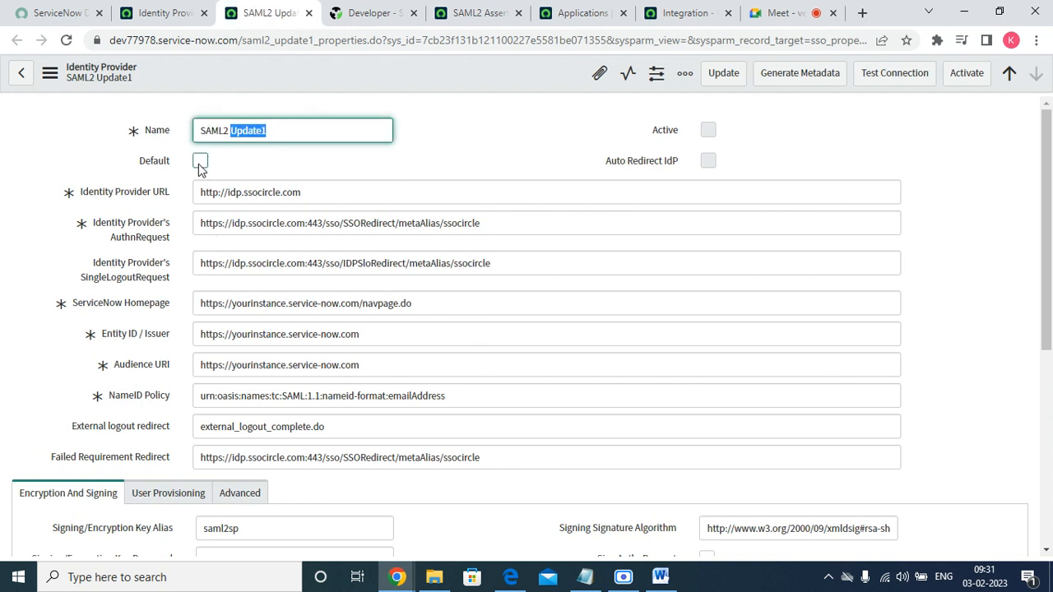
drag(202, 191, 317, 192)
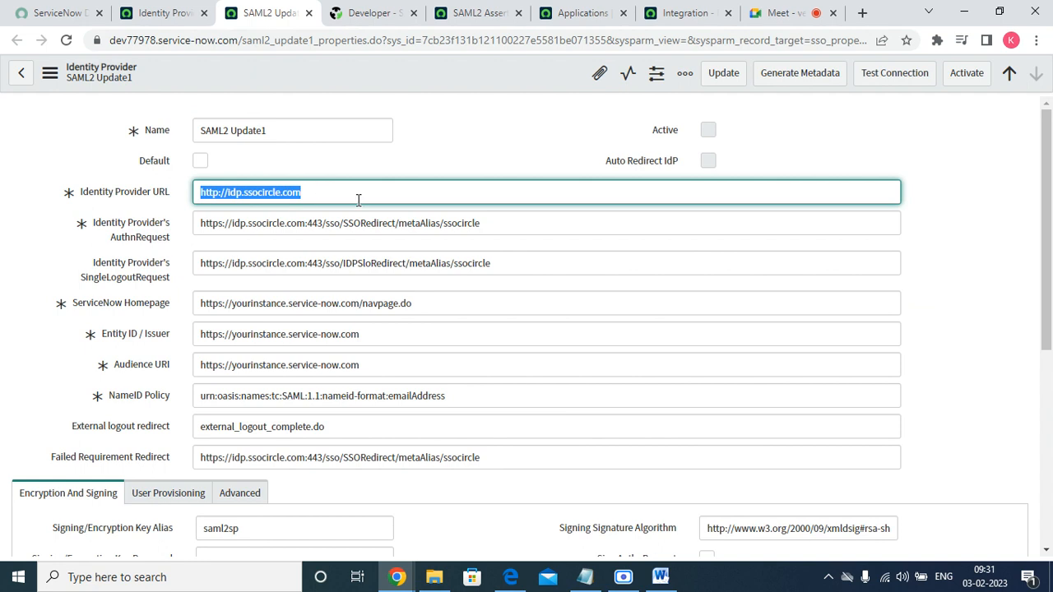
mouse_move(136, 238)
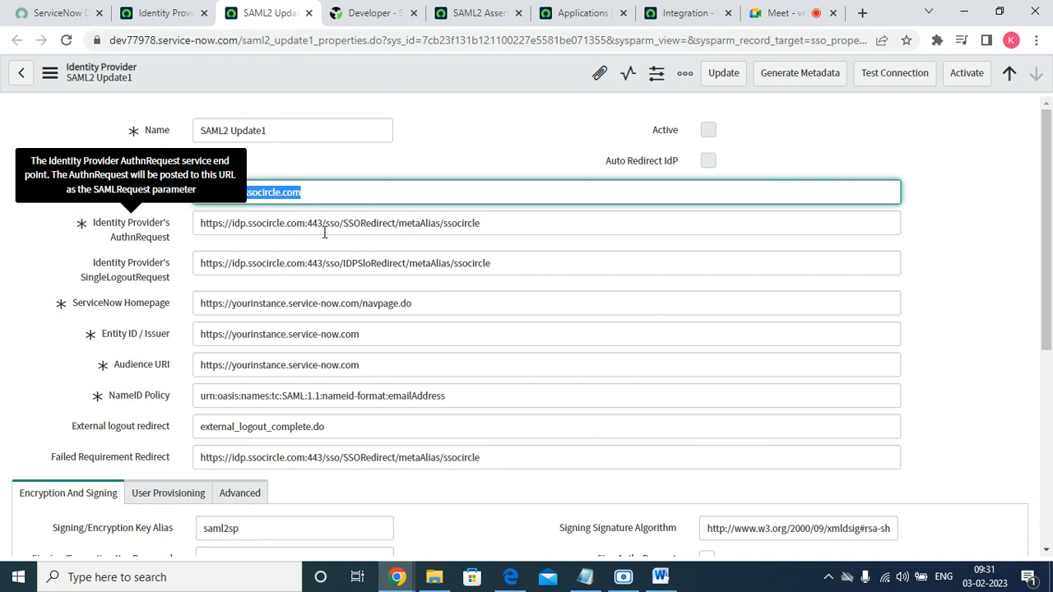
drag(518, 224, 162, 230)
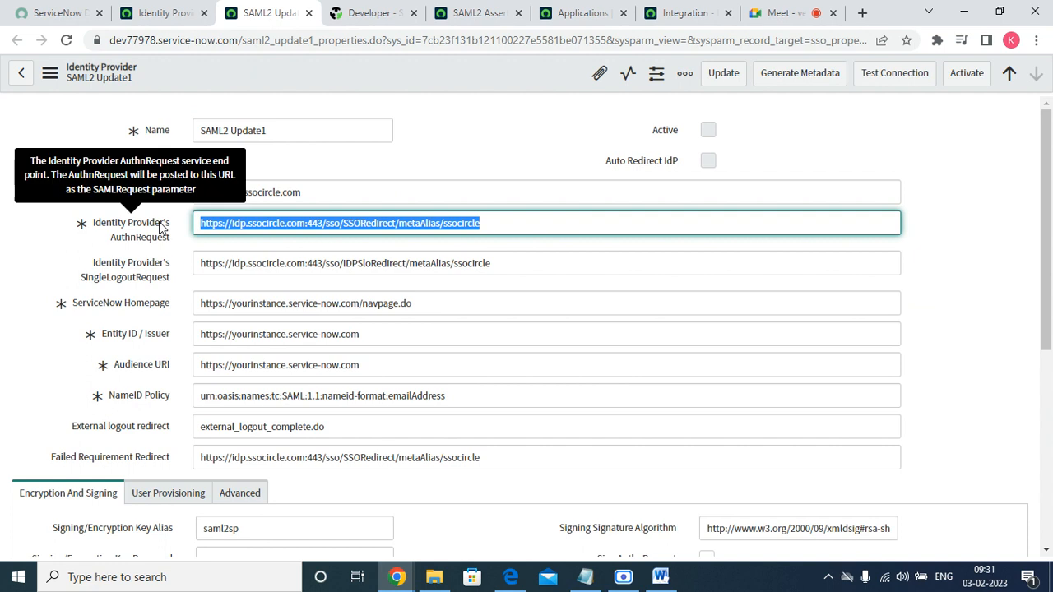
drag(201, 264, 614, 219)
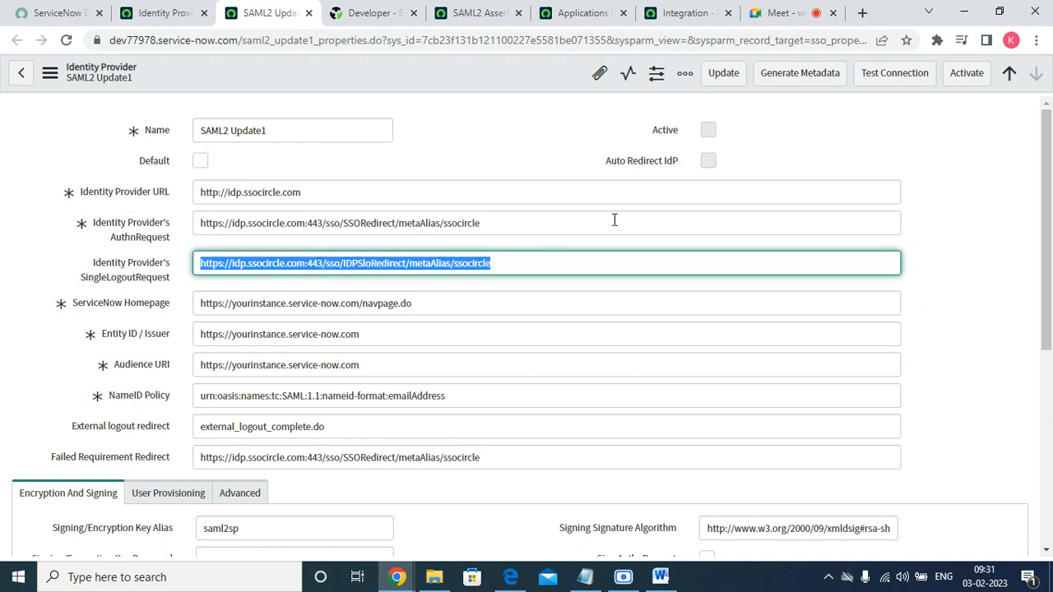
drag(201, 304, 431, 288)
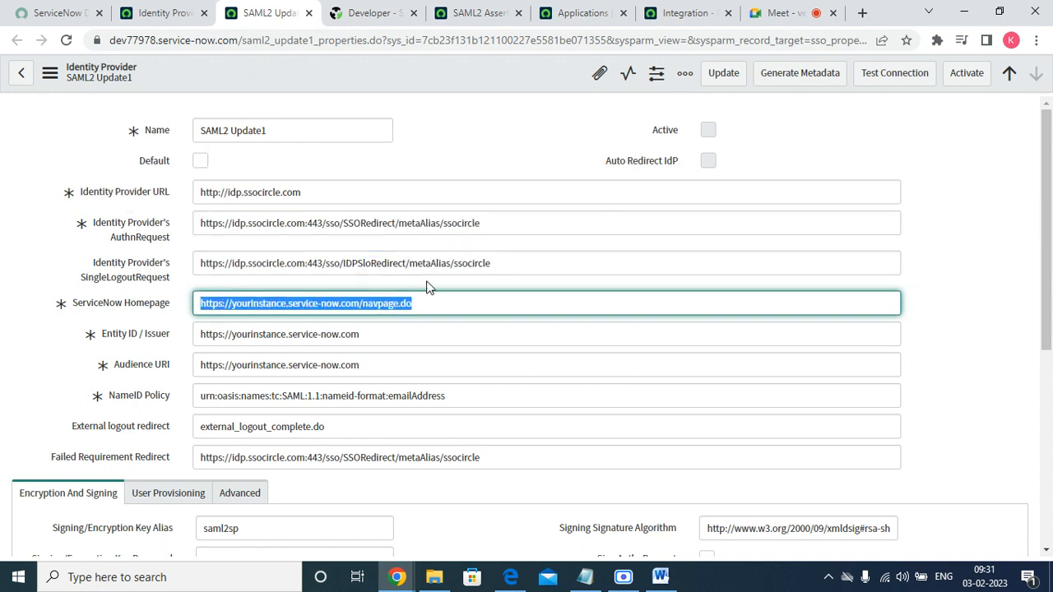
Step: Examine the ServiceNow Homepage, Entity ID / Issuer, Audience URI and NameID Policy fields of the SAML2 Update1 record
click(449, 298)
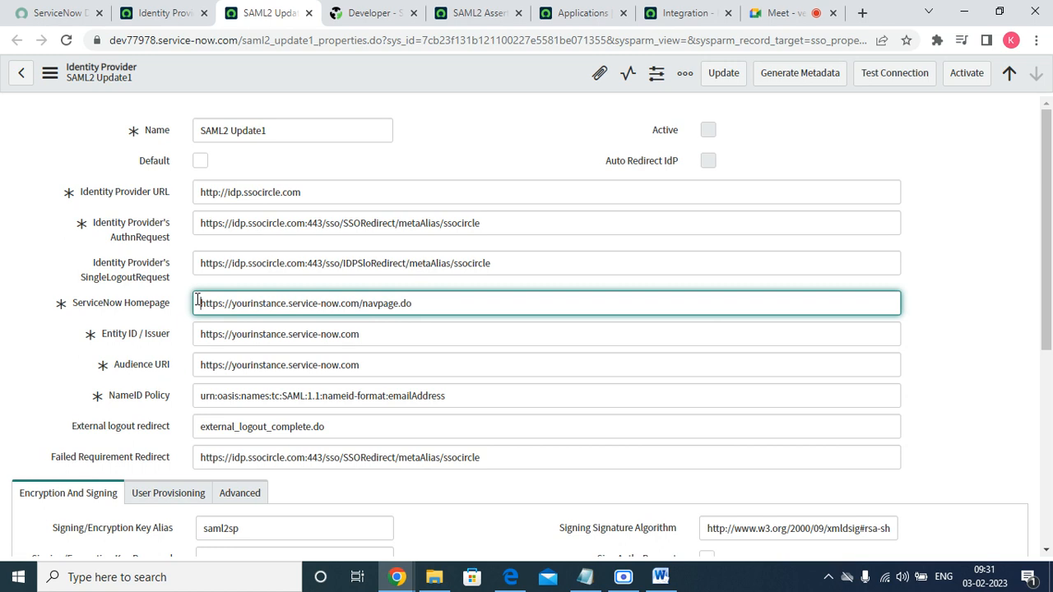
drag(195, 299, 381, 299)
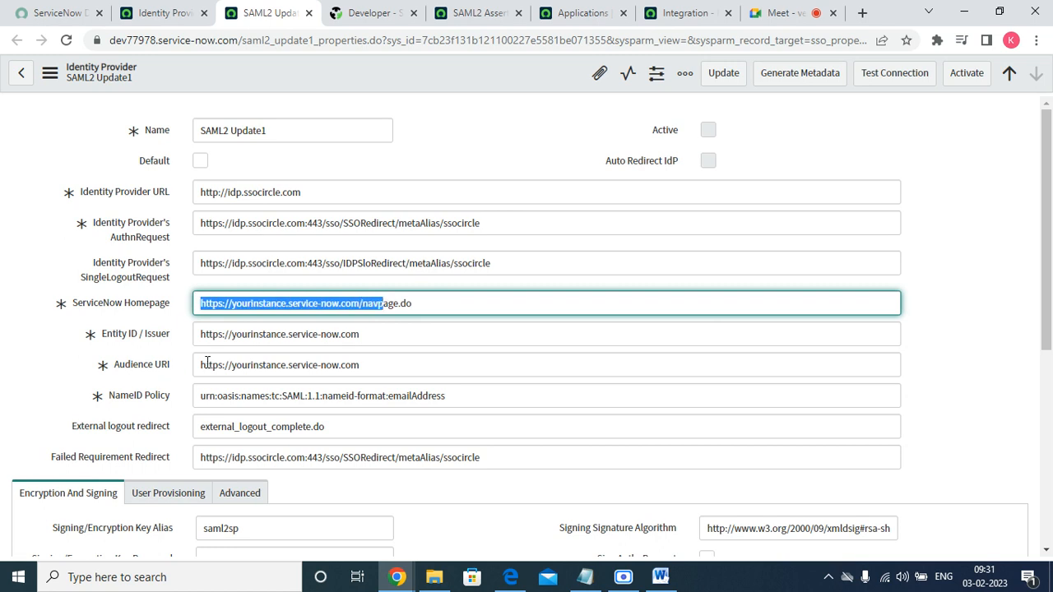
click(95, 333)
drag(97, 333, 153, 334)
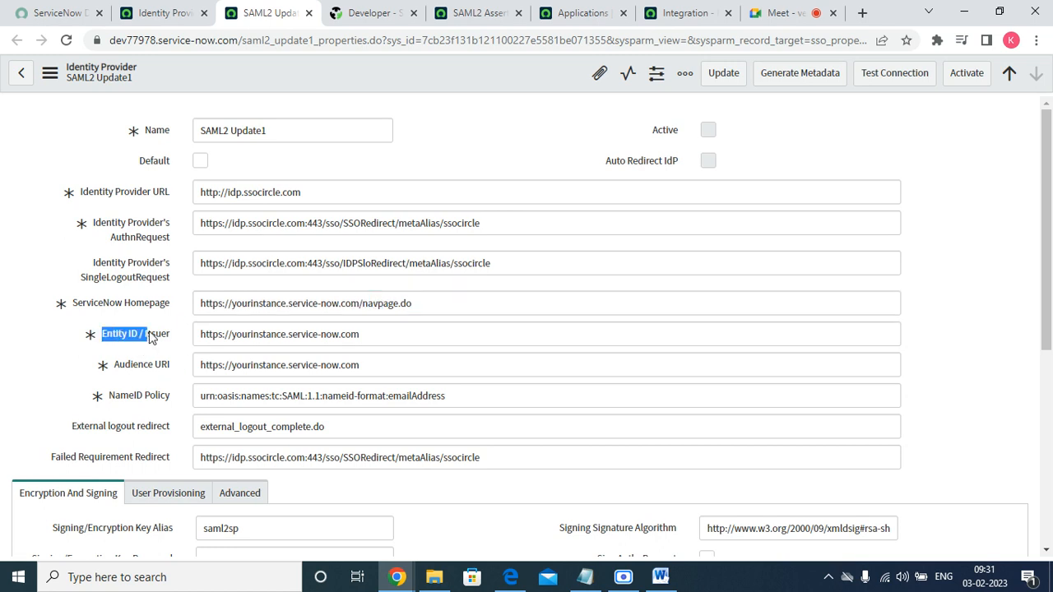
triple_click(403, 327)
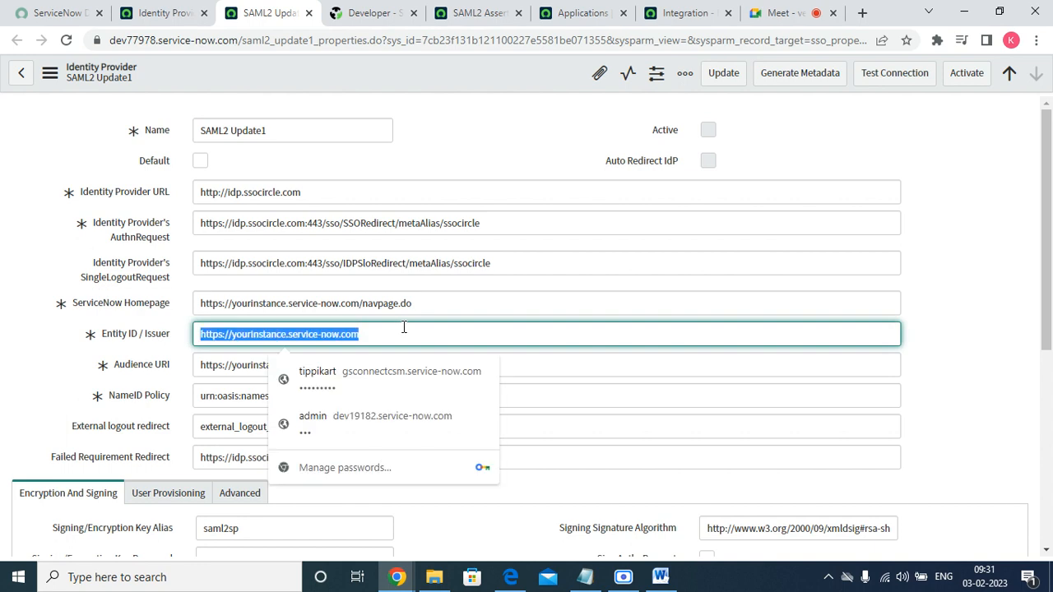
click(102, 396)
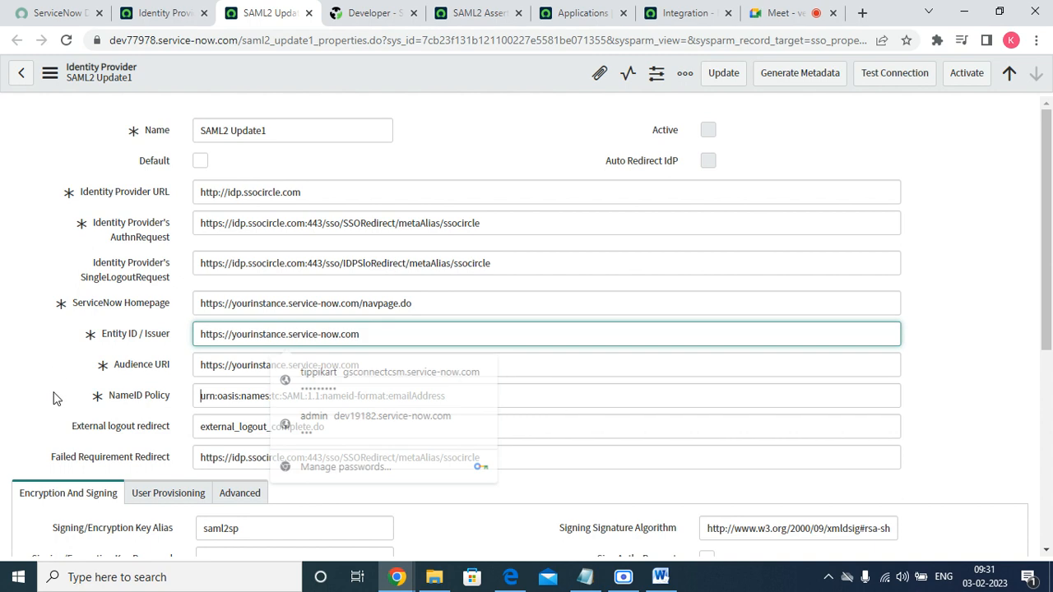
triple_click(306, 365)
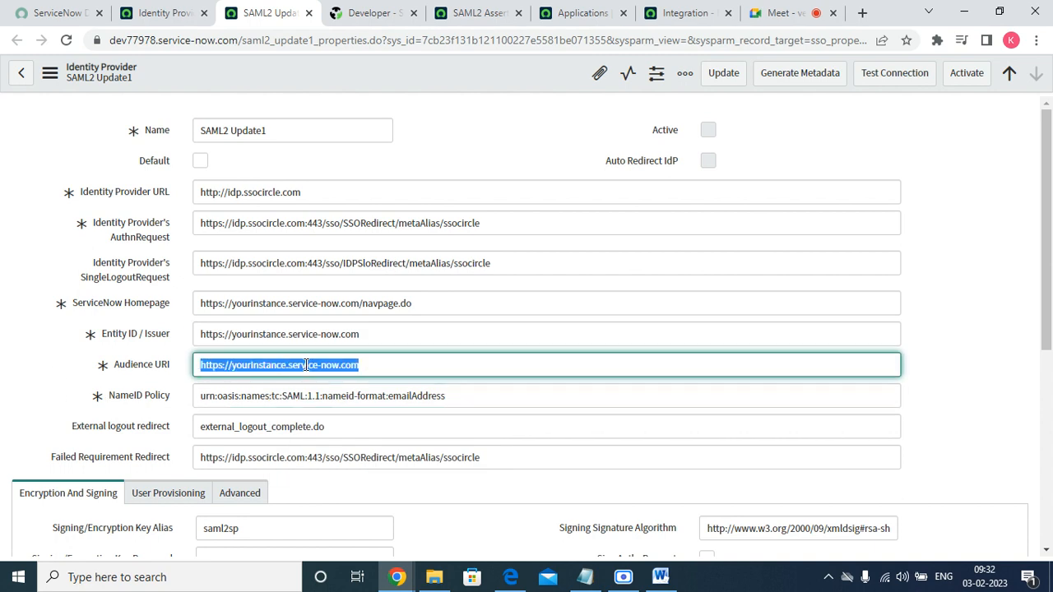
click(176, 403)
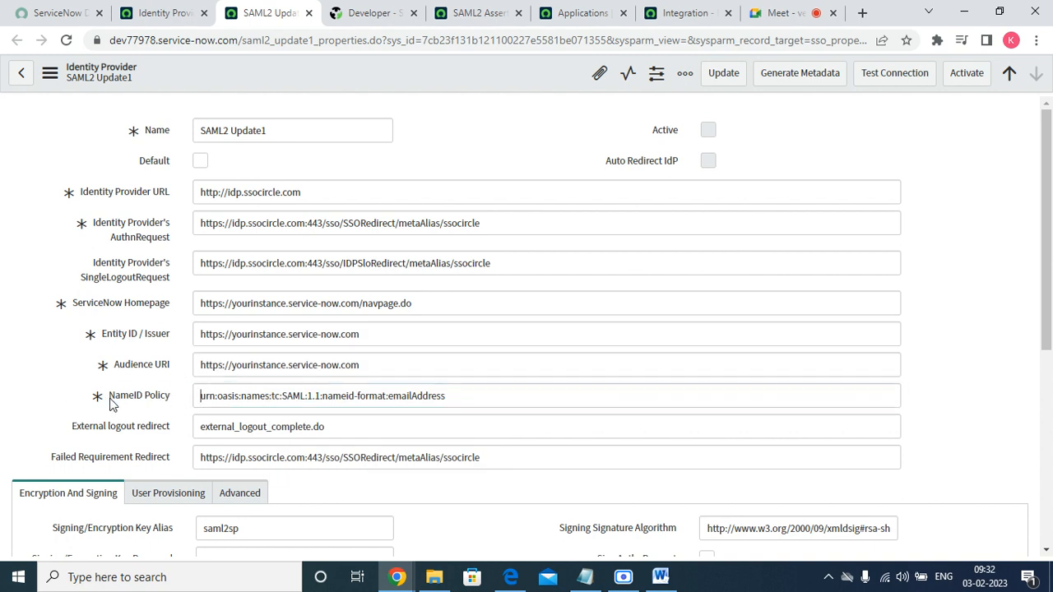
click(306, 398)
triple_click(306, 398)
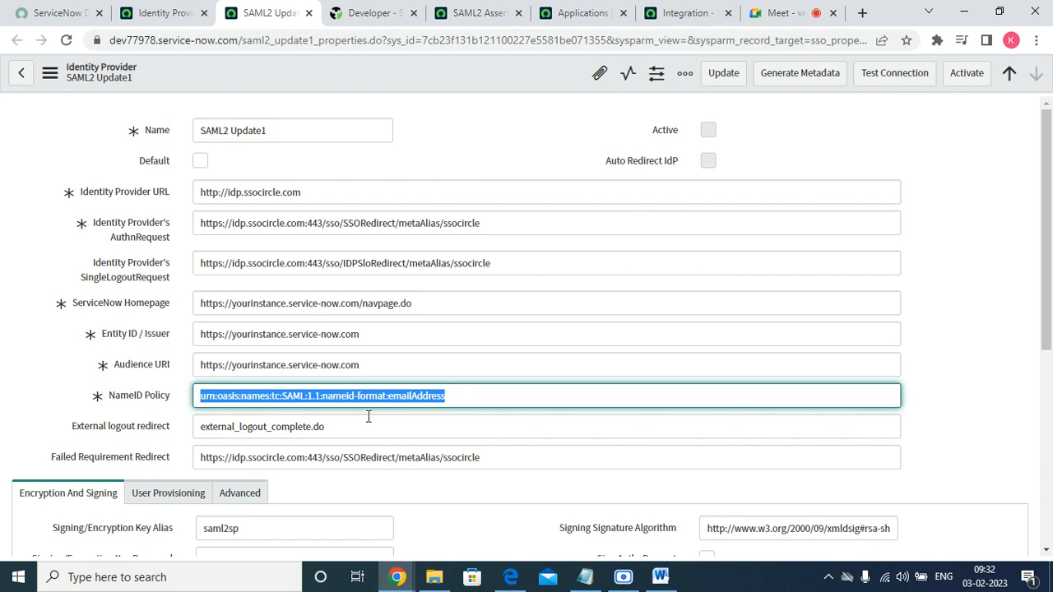
Step: Examine the External logout redirect and Failed Requirement Redirect fields and the signing/encryption key alias and key password fields
drag(1046, 284, 1051, 349)
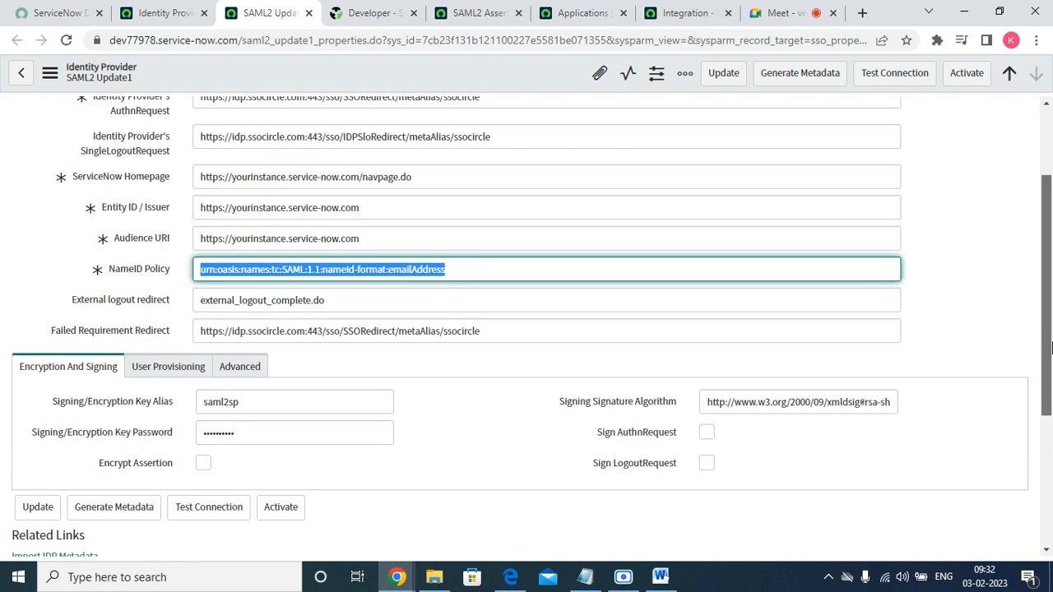
drag(351, 299, 199, 300)
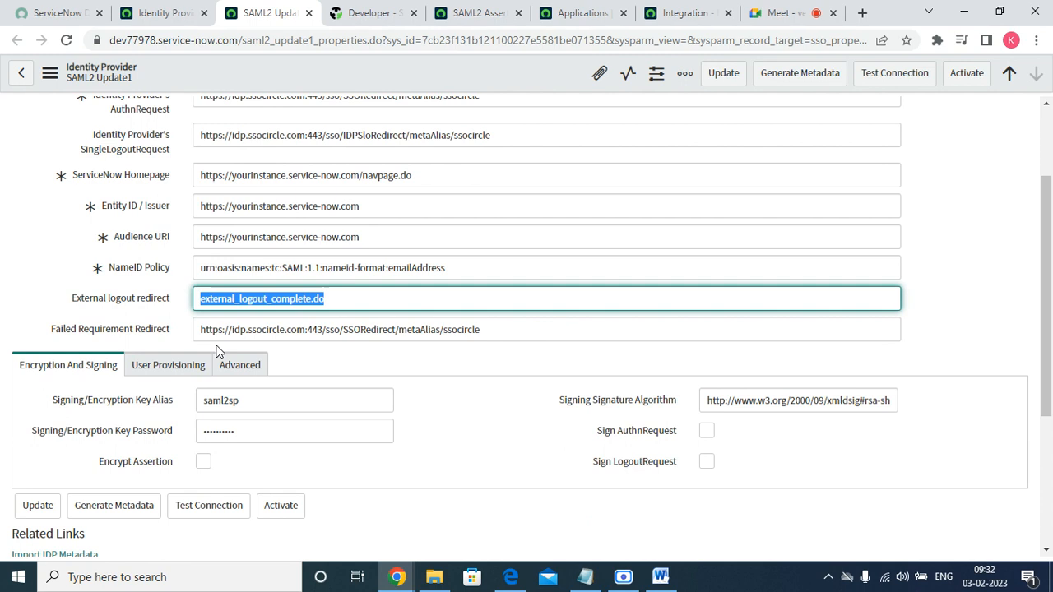
triple_click(494, 329)
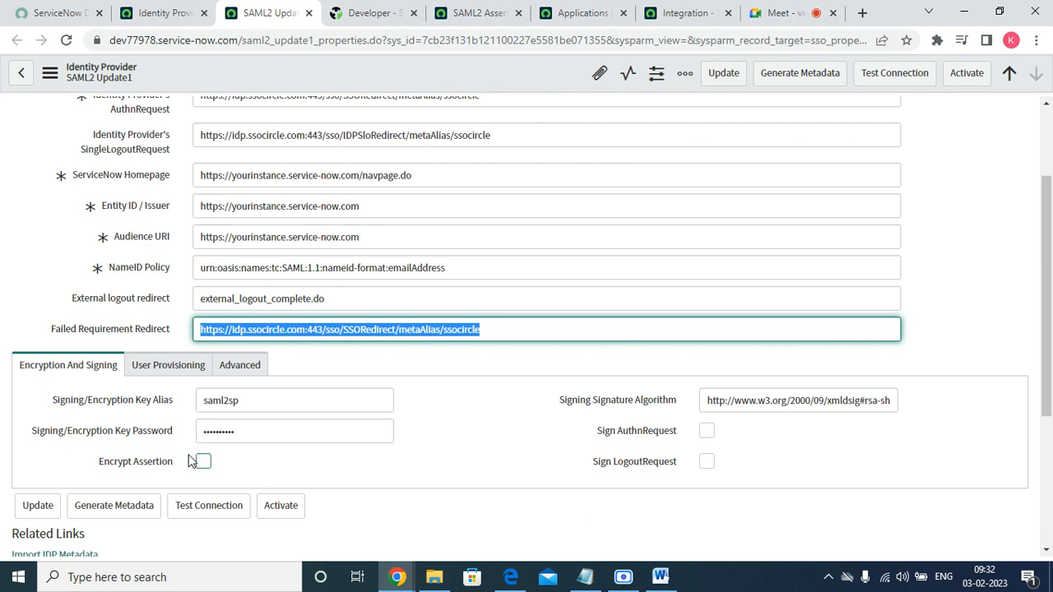
drag(51, 406, 164, 409)
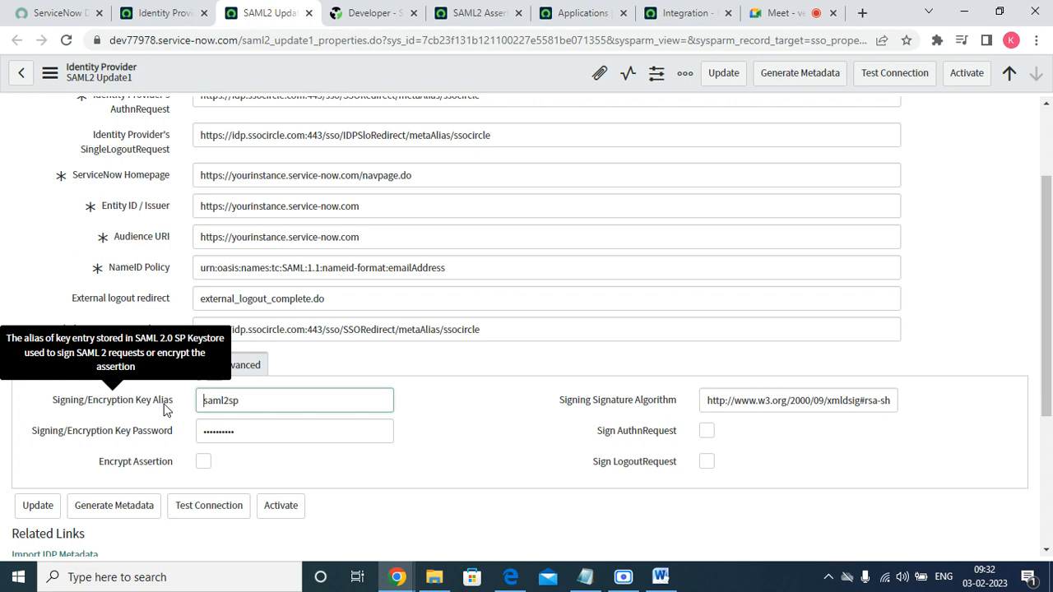
double_click(263, 403)
double_click(257, 428)
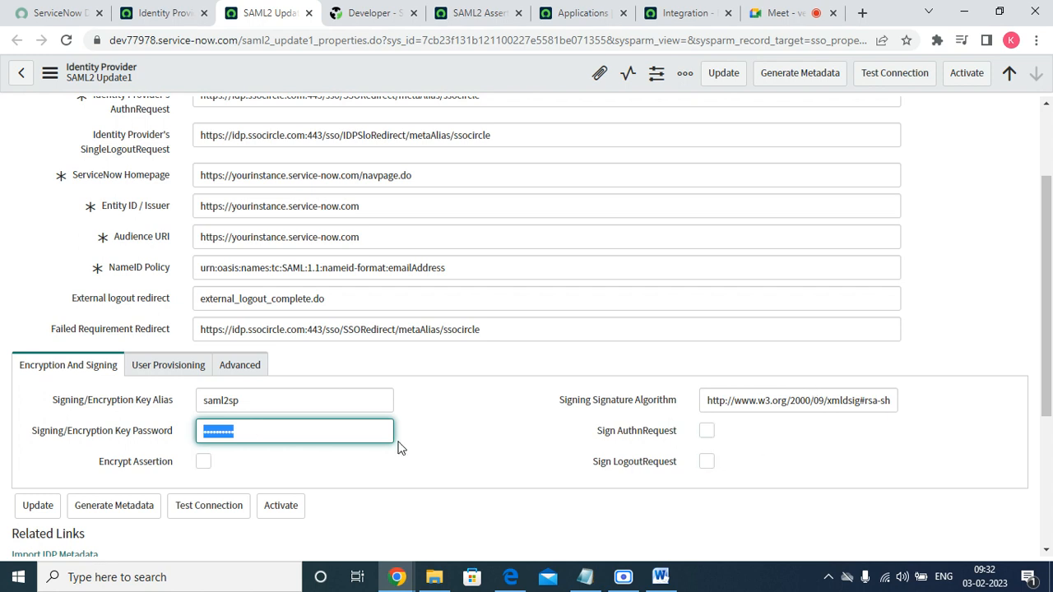
Step: Review the record's User Provisioning settings and the Advanced settings, including User Field, NameID Attribute and Create AuthnContextClass
click(206, 369)
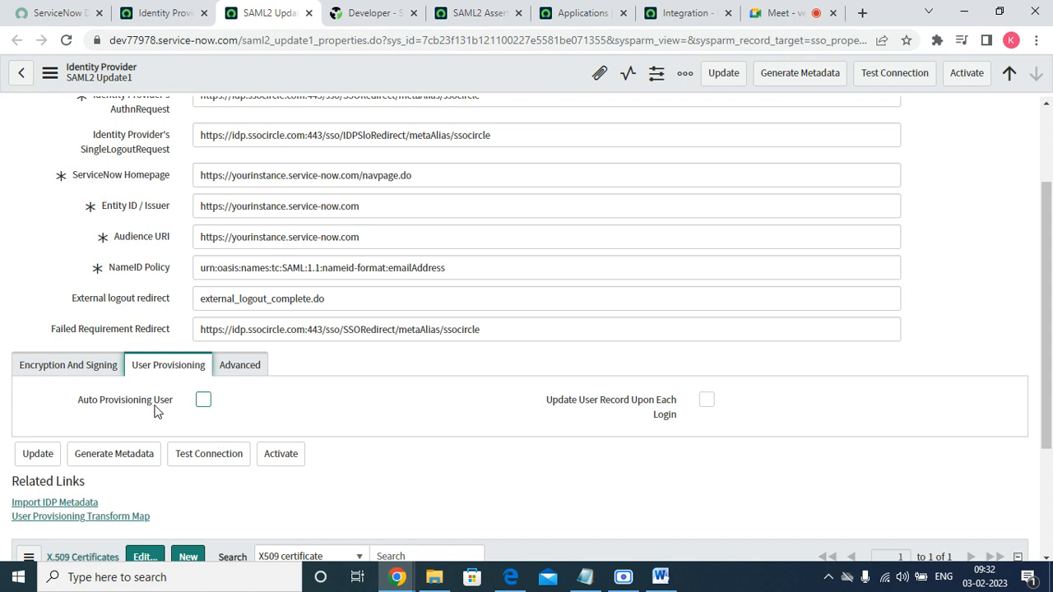
click(207, 402)
click(230, 371)
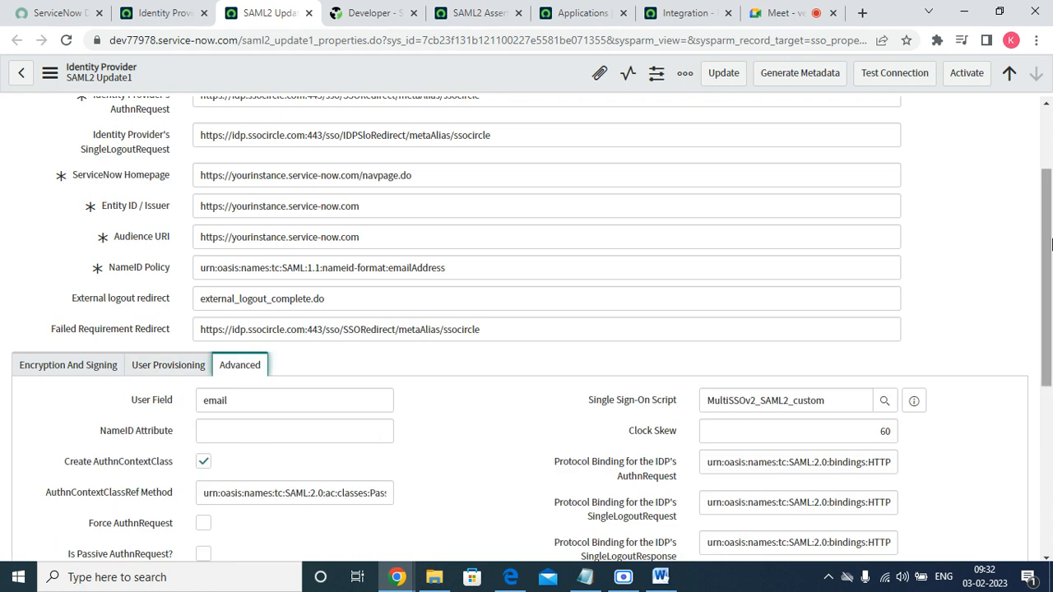
drag(1047, 238, 1046, 292)
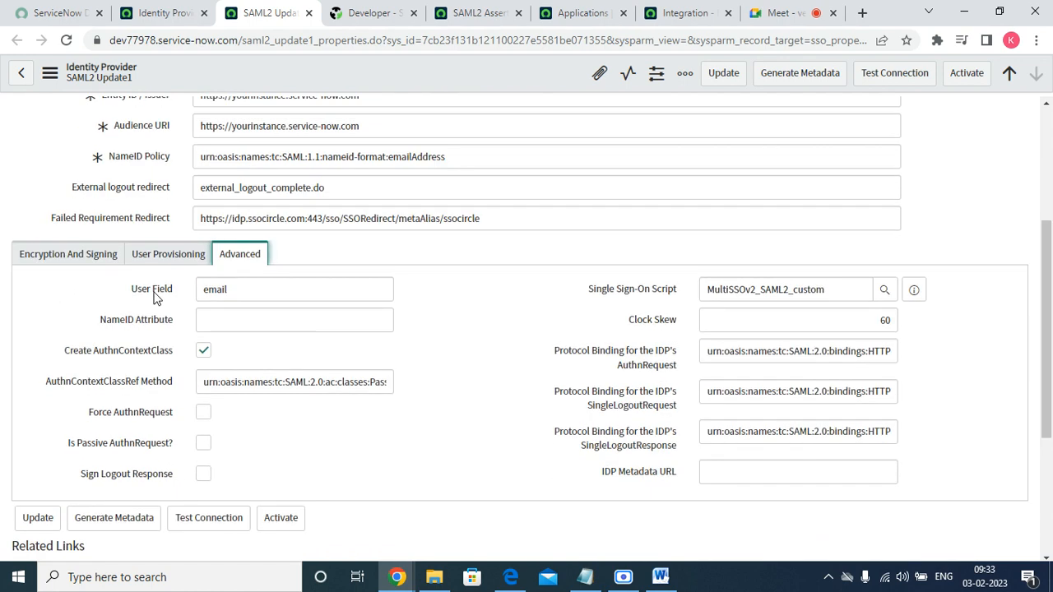
mouse_move(156, 298)
click(234, 319)
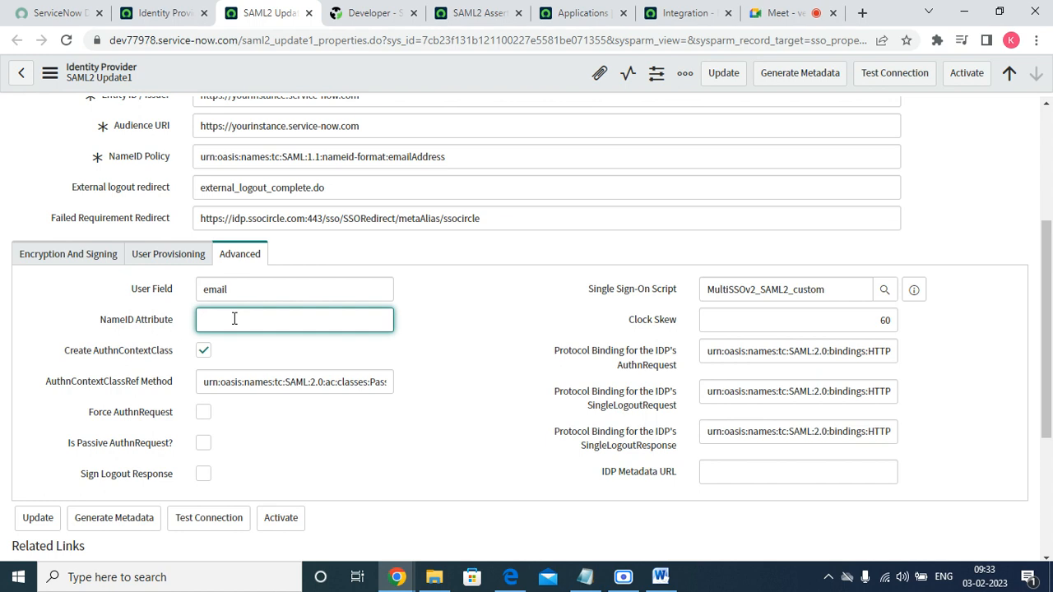
drag(63, 353, 179, 358)
click(436, 413)
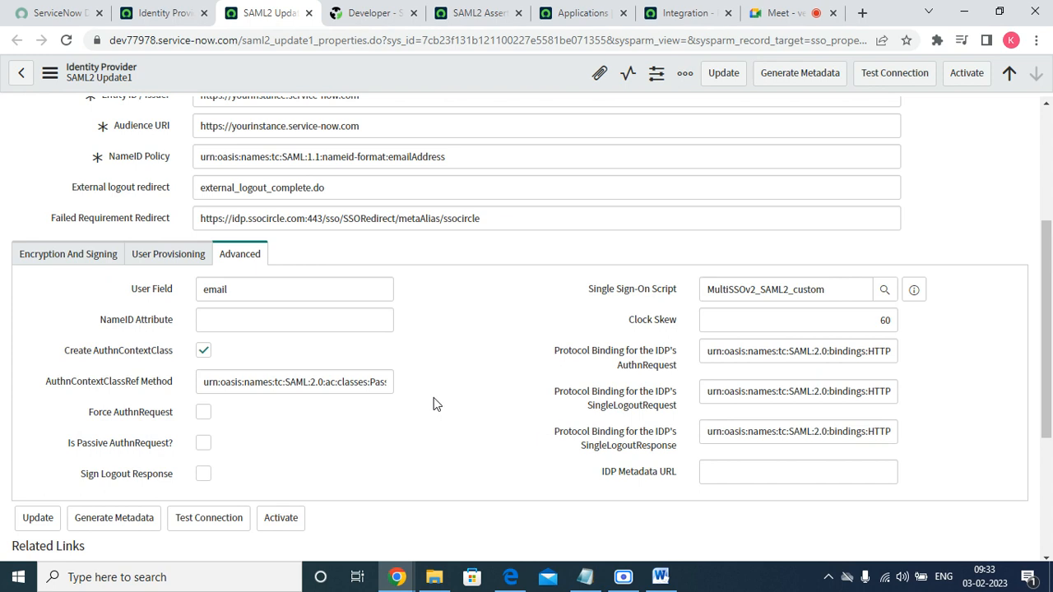
Step: Look over the whole SAML2 Update1 record down to its related links and X.509 Certificates list
scroll(756, 369, down, 3)
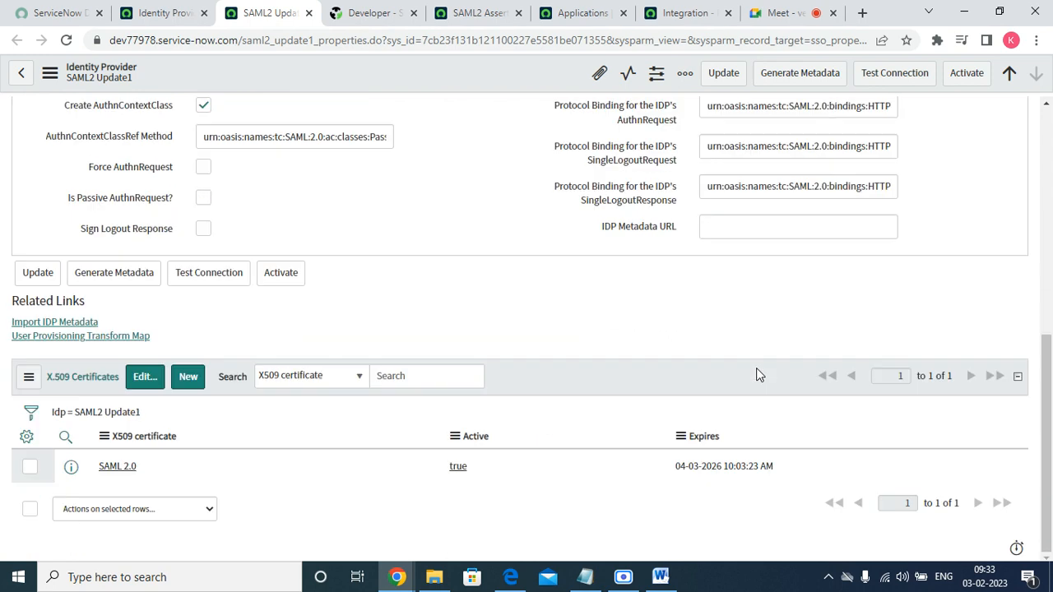
scroll(381, 359, up, 15)
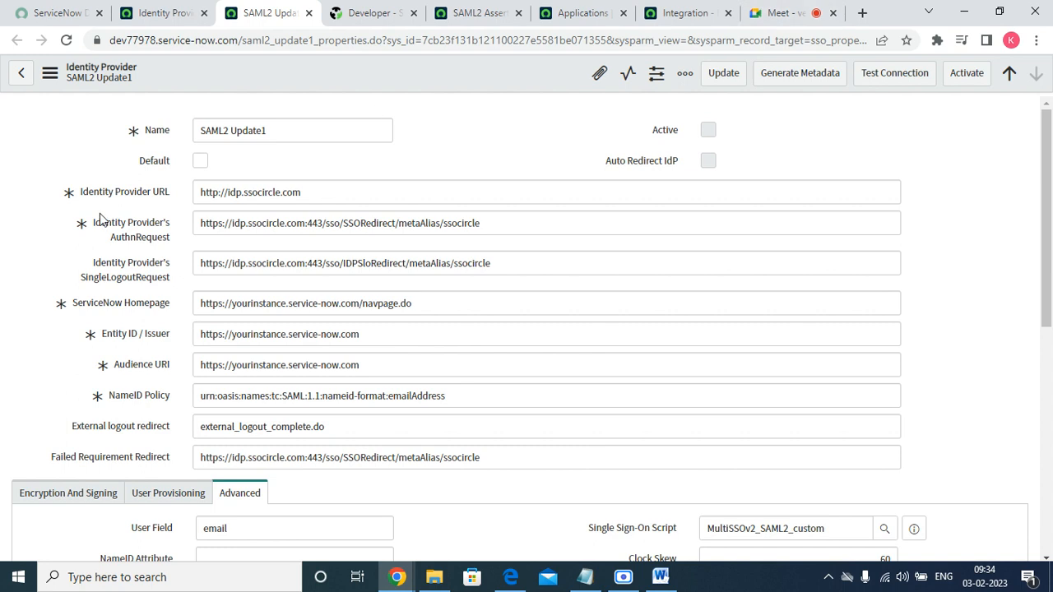
scroll(147, 403, down, 6)
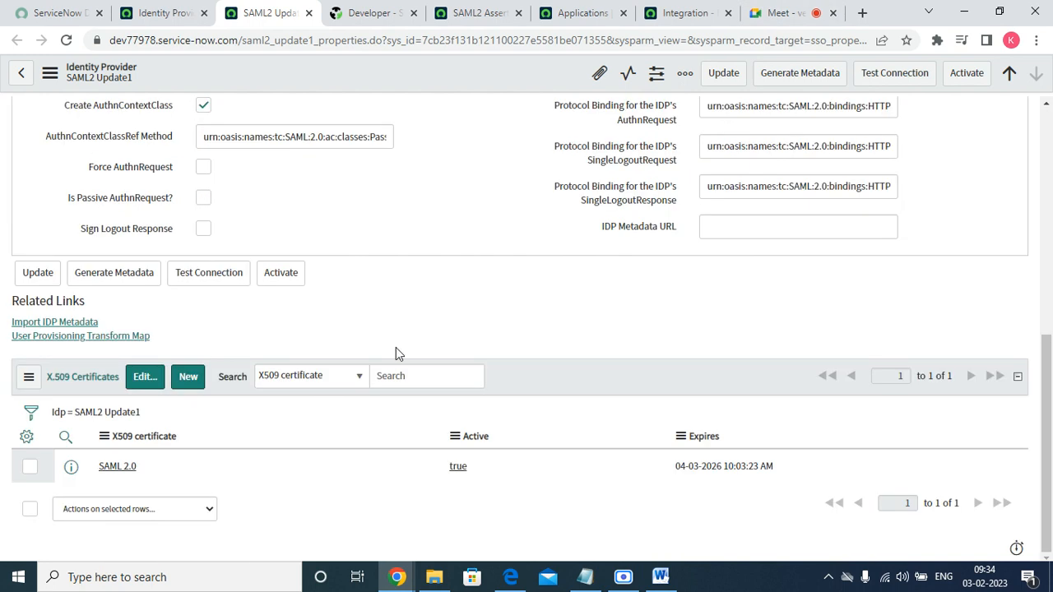
scroll(396, 347, up, 8)
right_click(454, 63)
click(290, 176)
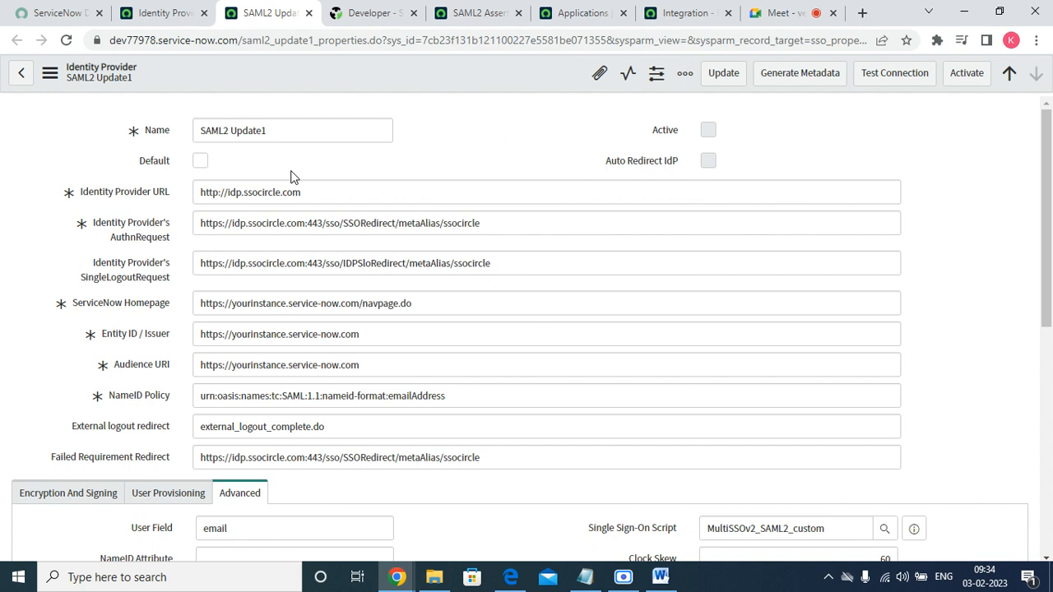
scroll(515, 250, down, 6)
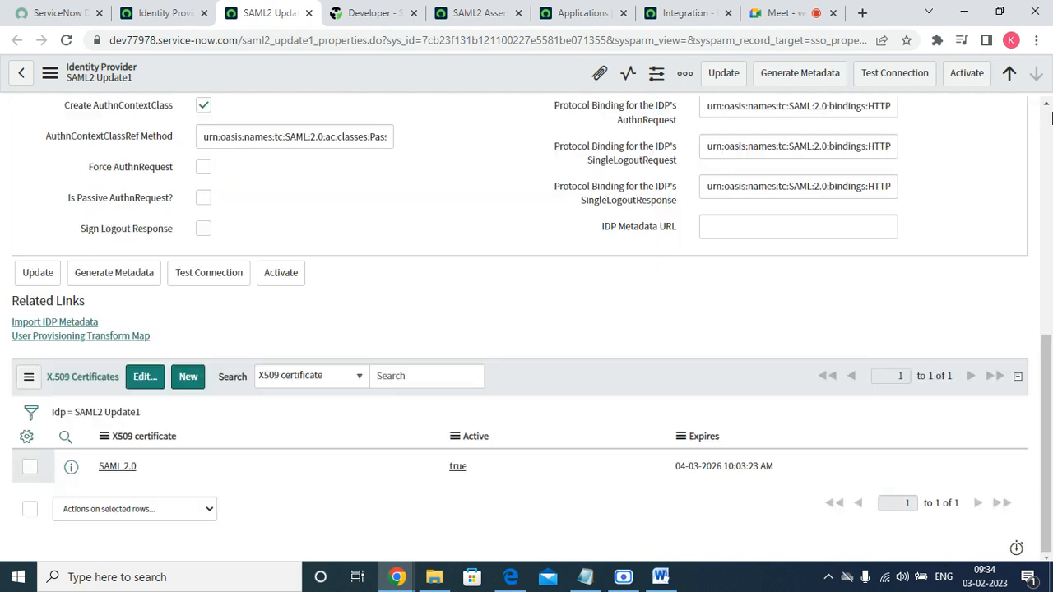
Step: Try to activate the SAML2 Update1 record, and start a connection test, closing the SSOCircle login window without signing in
click(958, 75)
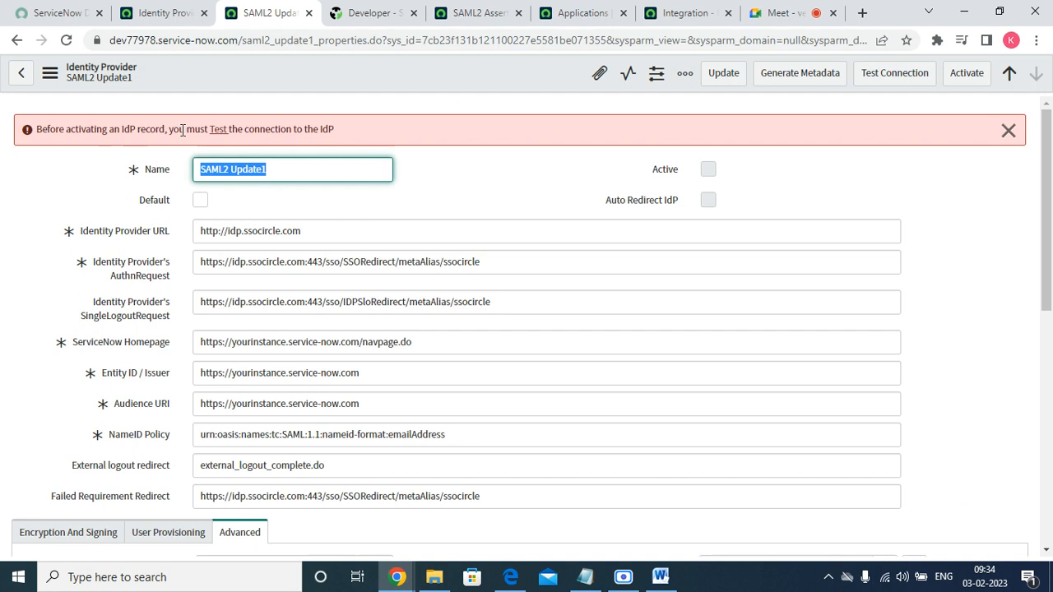
click(385, 128)
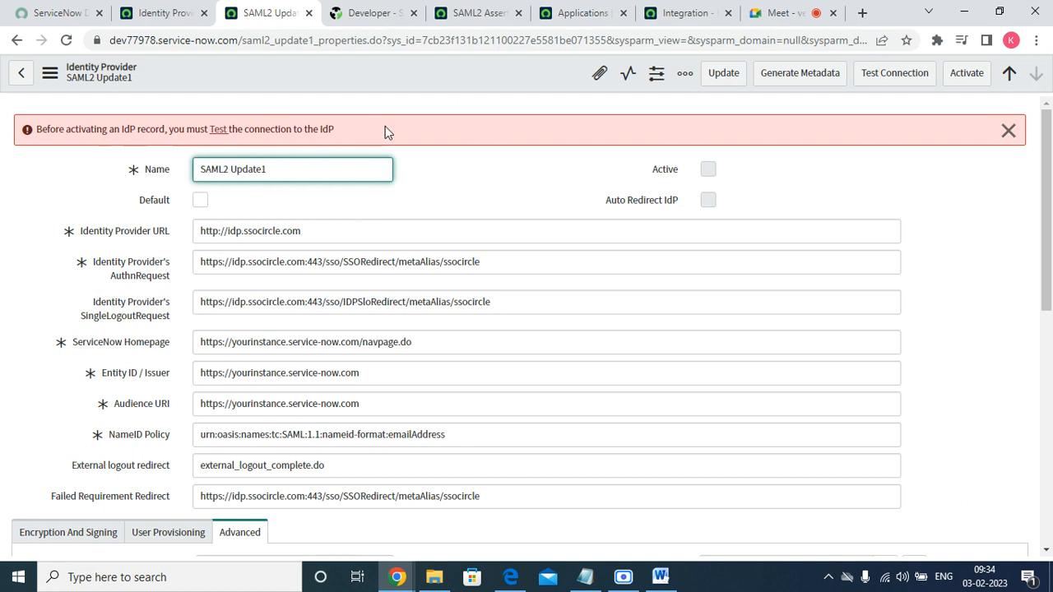
click(910, 80)
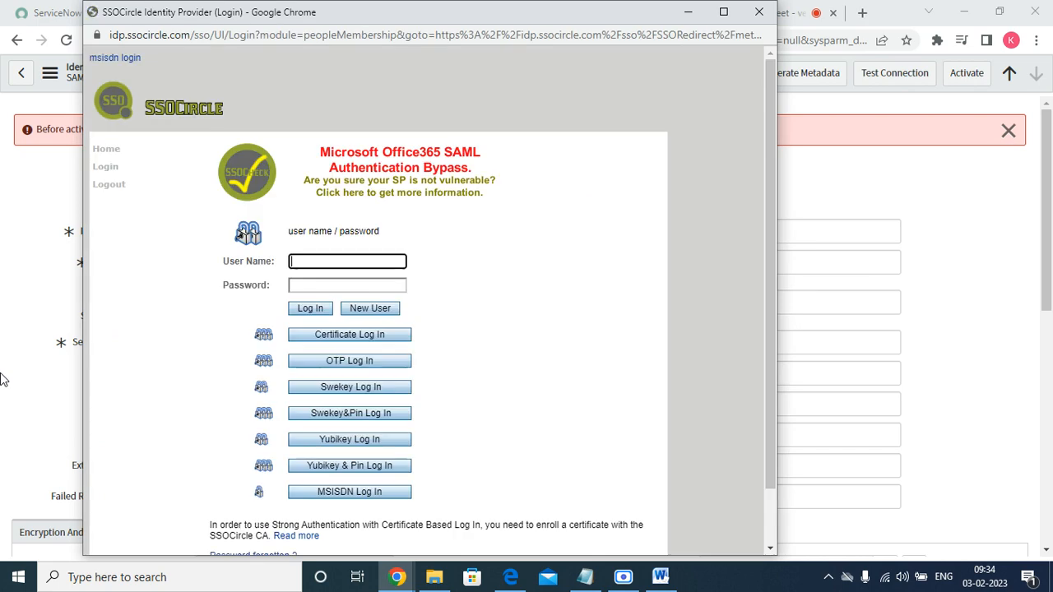
click(336, 161)
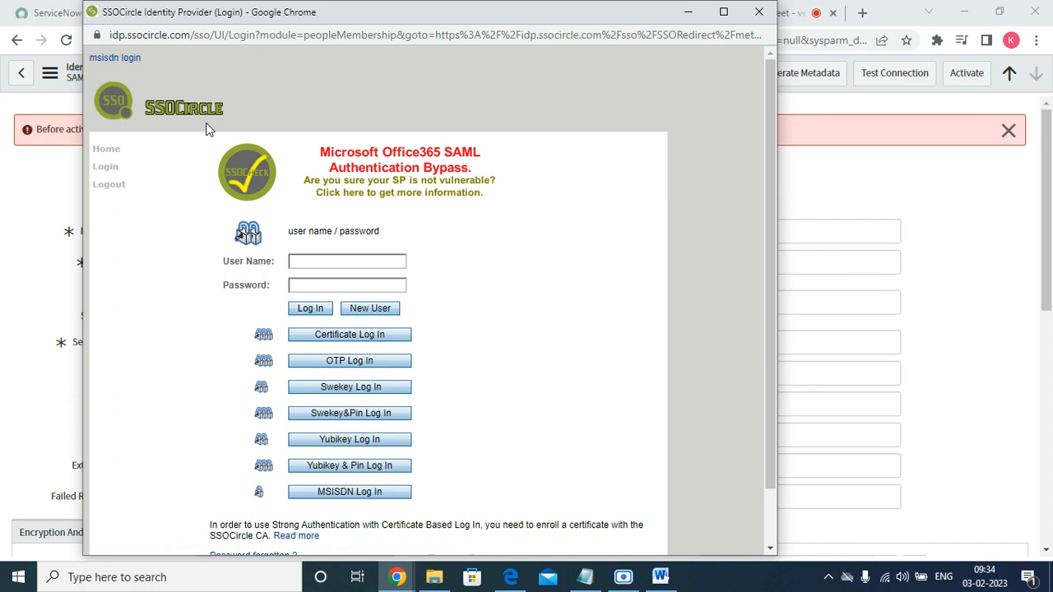
scroll(371, 381, down, 2)
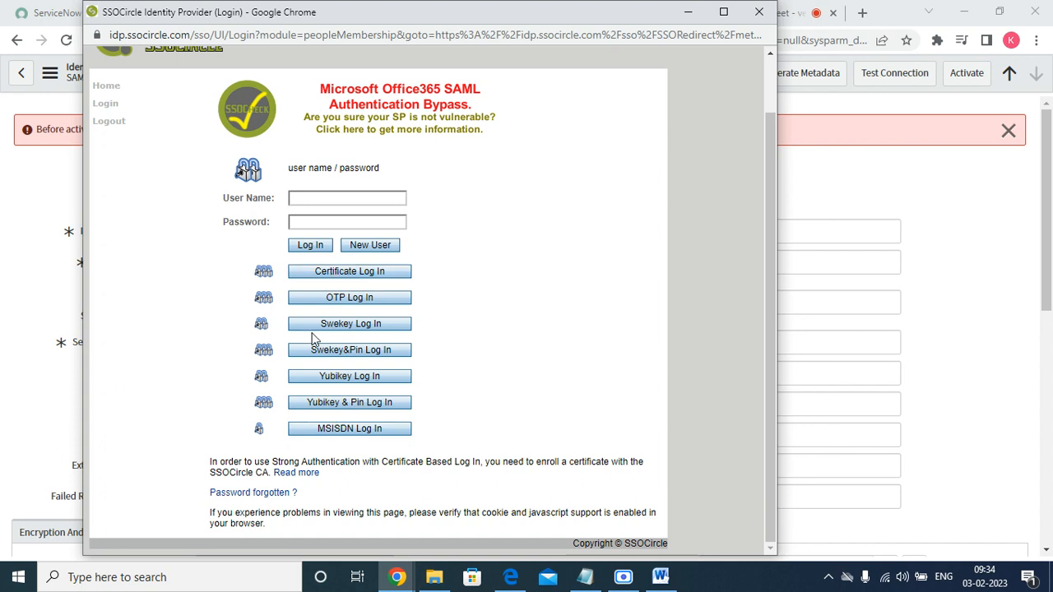
click(755, 13)
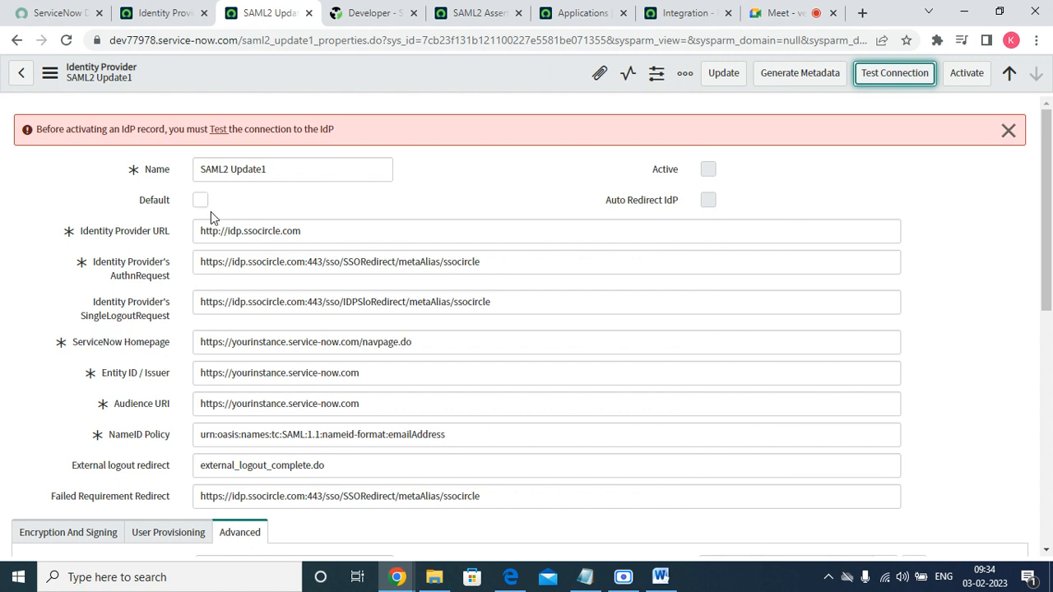
Step: View the SAML 2.0 X.509 certificate record in a new tab, and return to the identity provider's certificate list to check its expiry
scroll(257, 238, down, 10)
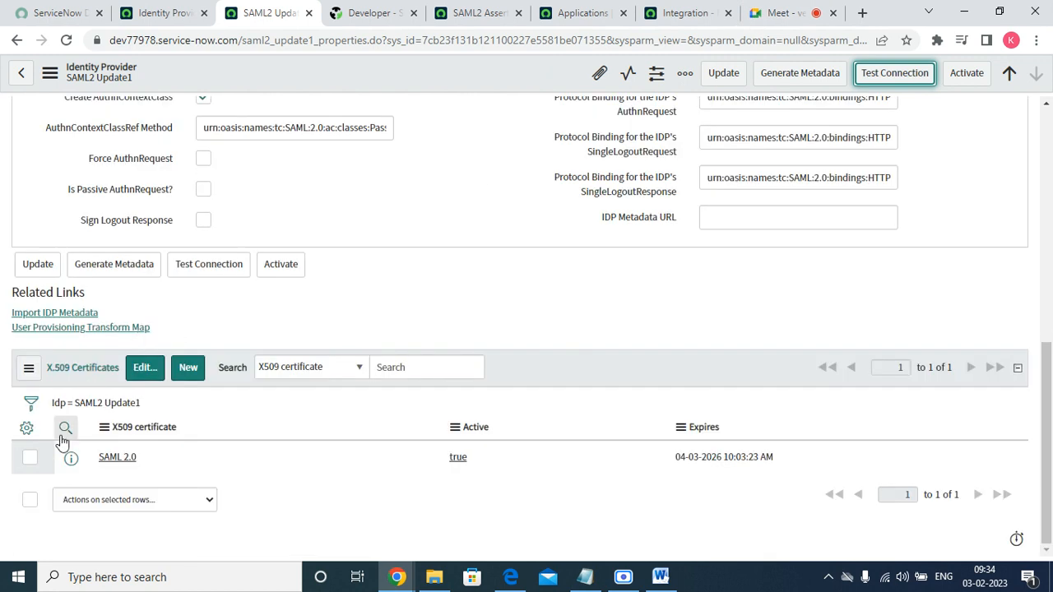
right_click(74, 466)
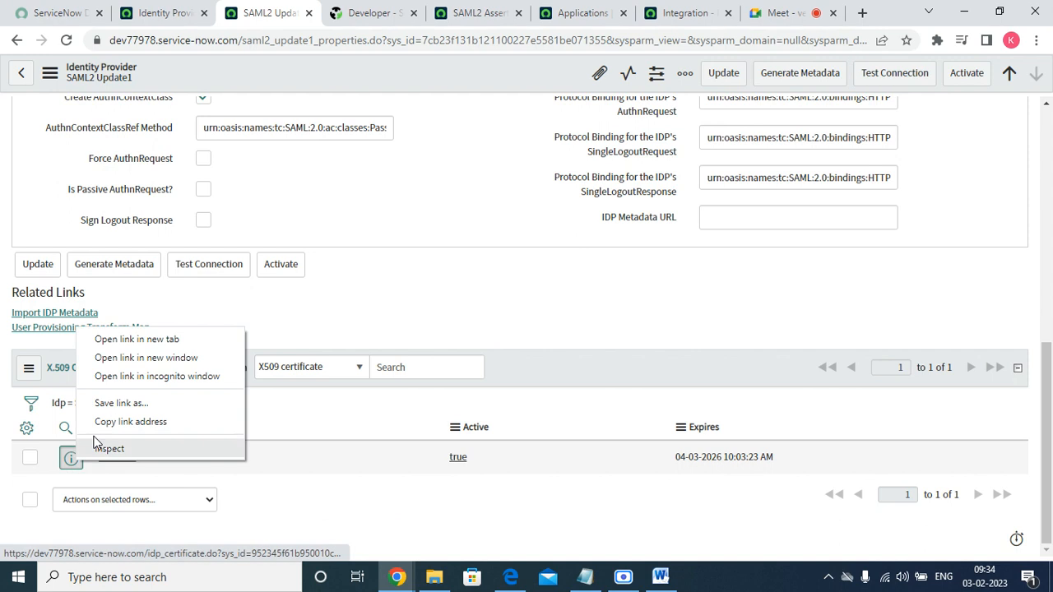
click(118, 339)
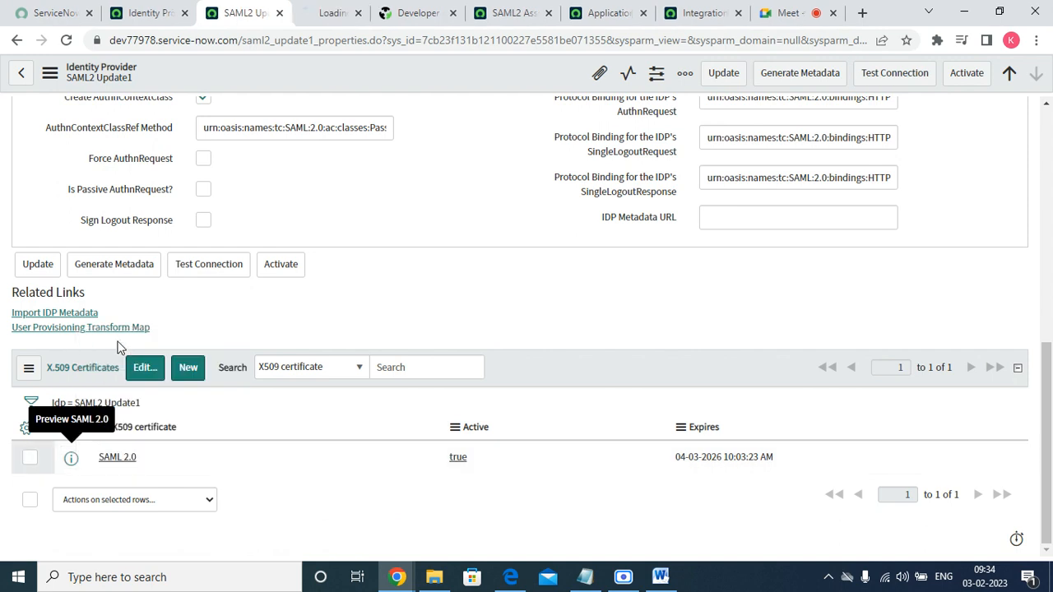
click(332, 12)
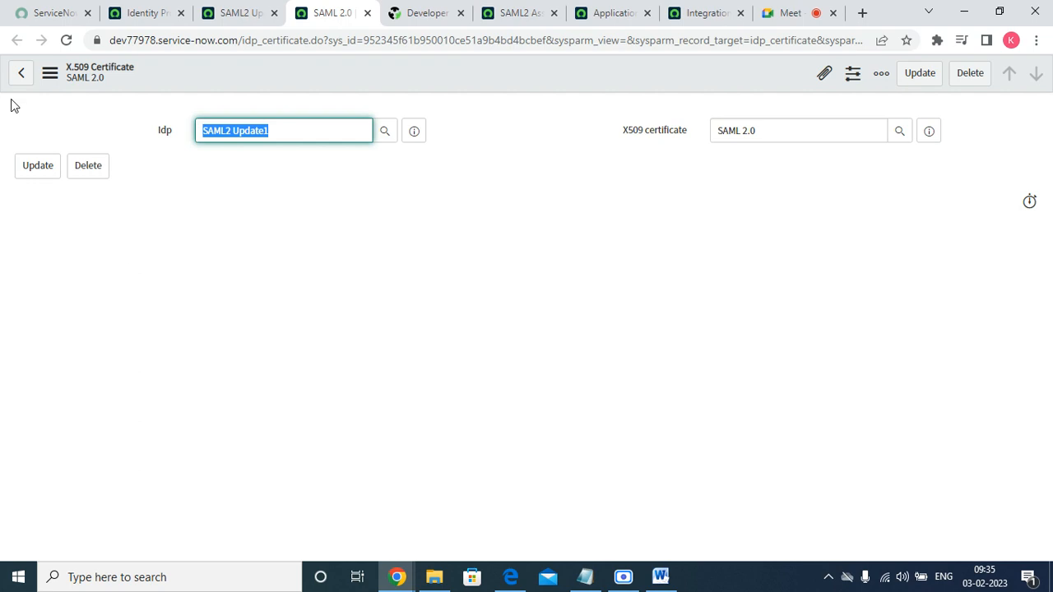
click(18, 76)
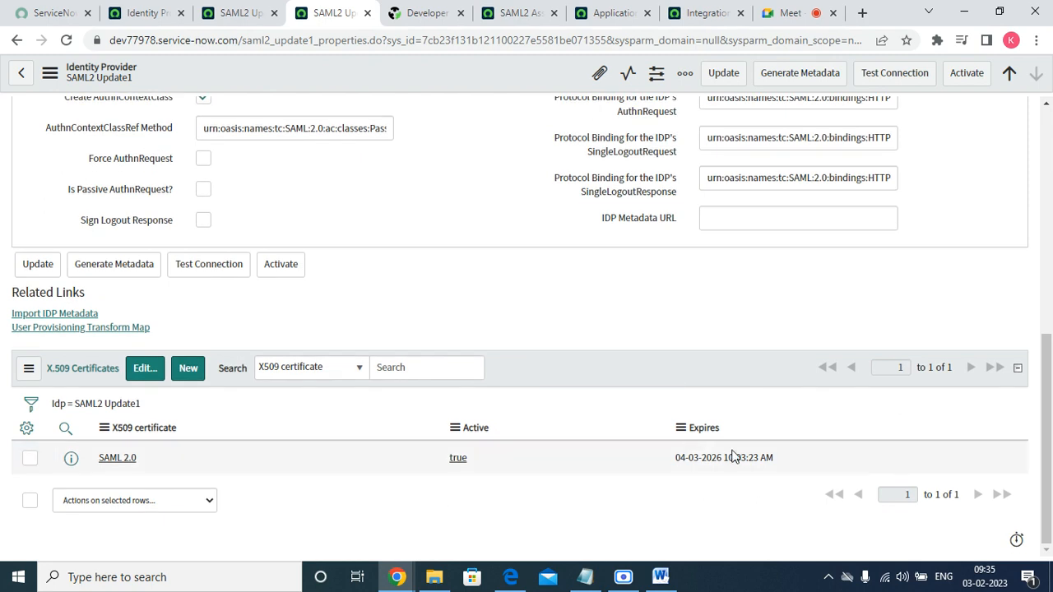
mouse_move(730, 461)
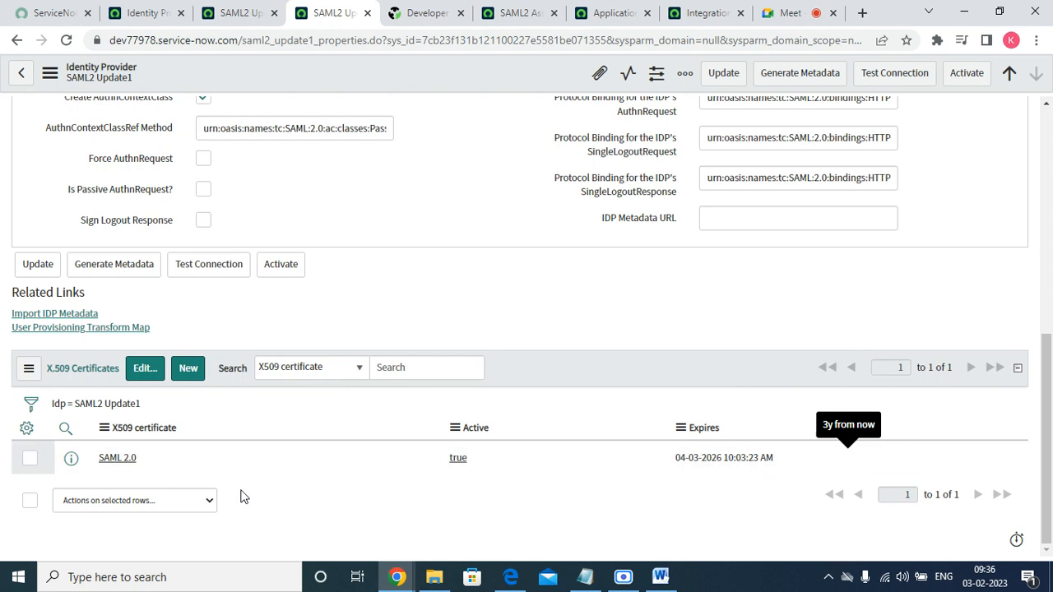
Step: Open the SAML 2.0 X.509 certificate and turn on Expiration notification to examine the Notify on expiration and Warn in days to expire fields
click(104, 459)
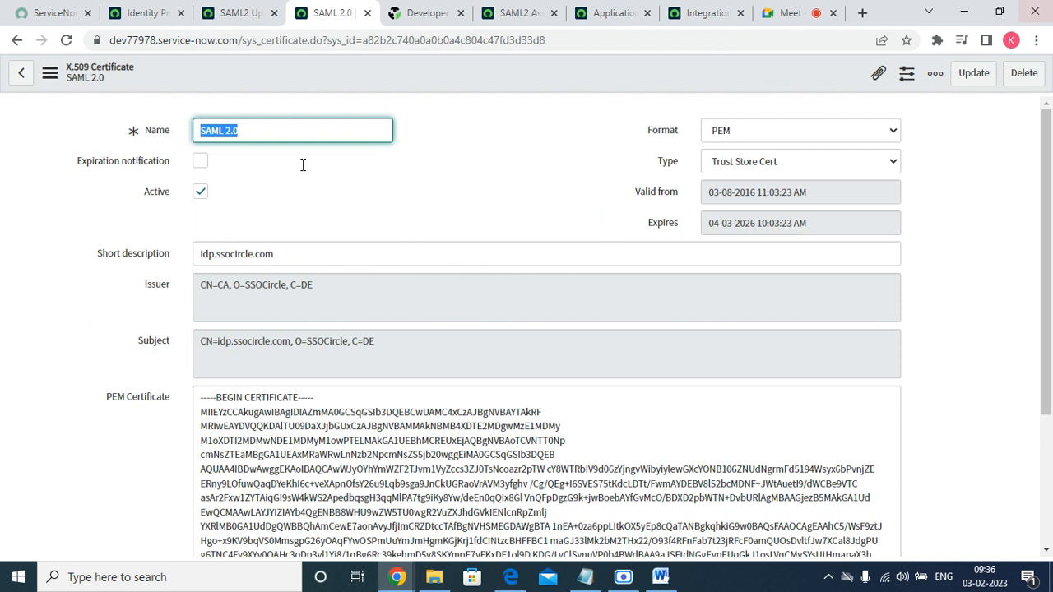
scroll(1045, 204, down, 1)
mouse_move(1044, 204)
mouse_down()
mouse_move(1051, 398)
mouse_move(1048, 193)
mouse_up()
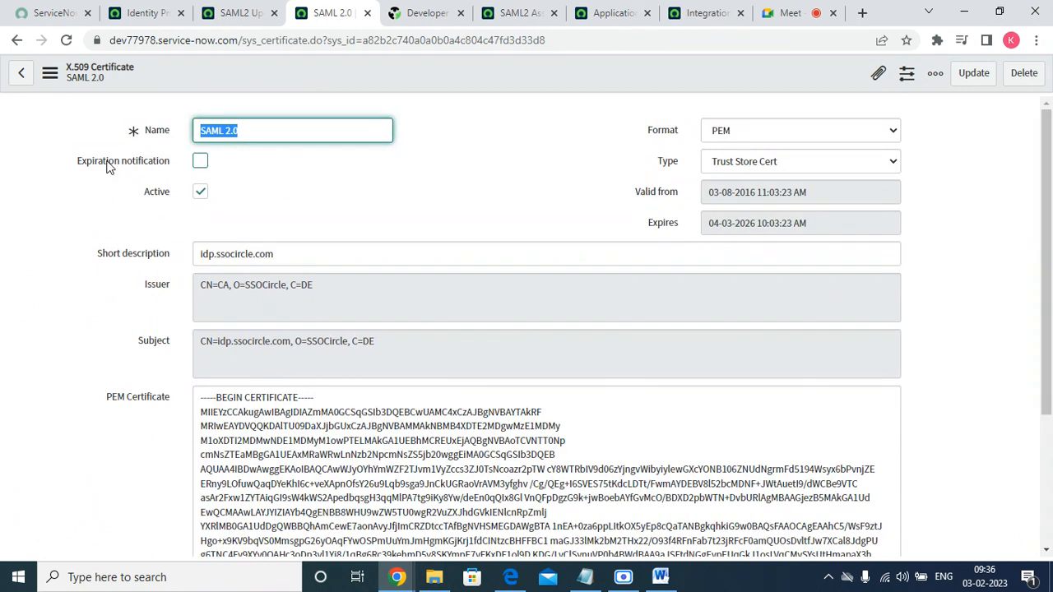
click(202, 164)
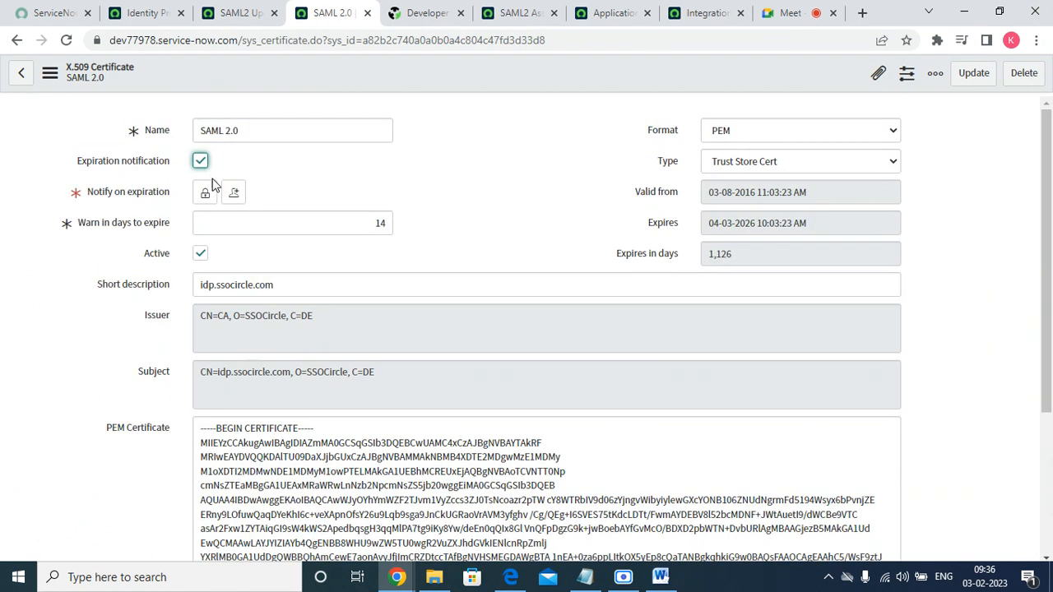
double_click(335, 224)
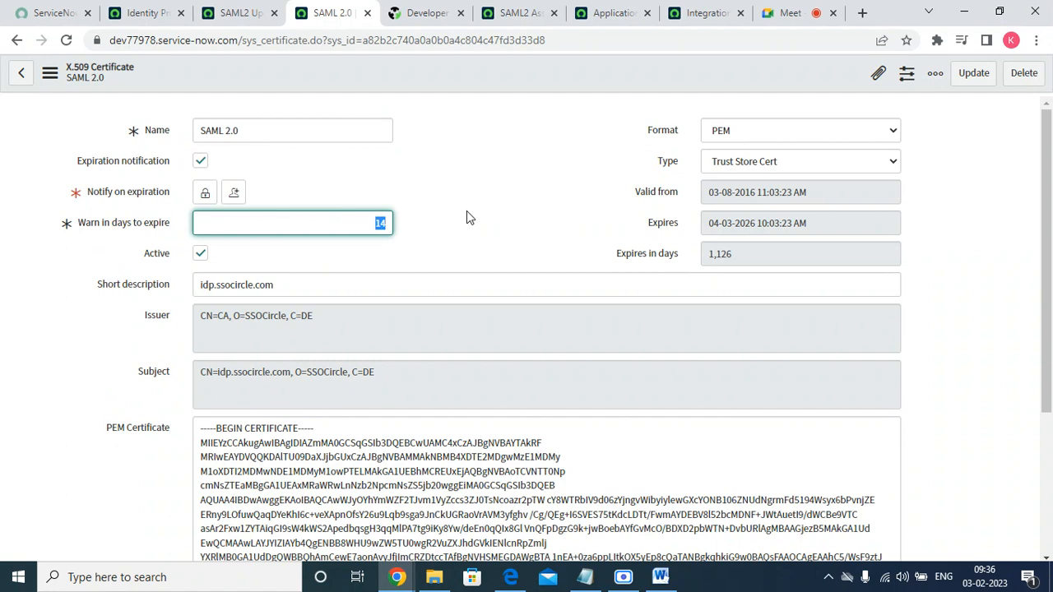
click(596, 179)
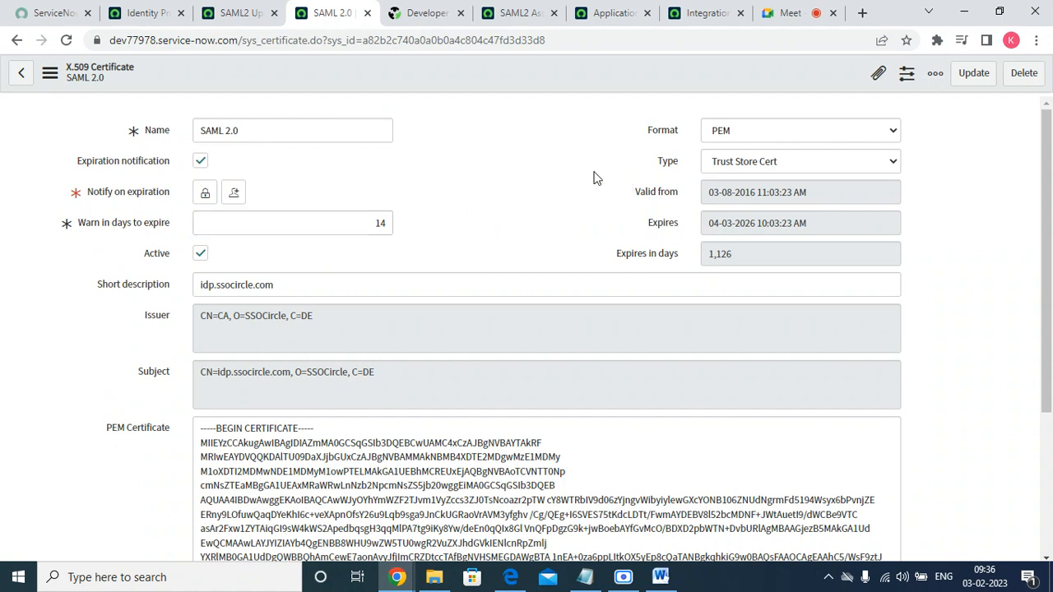
Step: Return to the SAML2 Update1 record, discarding the certificate changes and declining the browser's offer to save the password
click(20, 75)
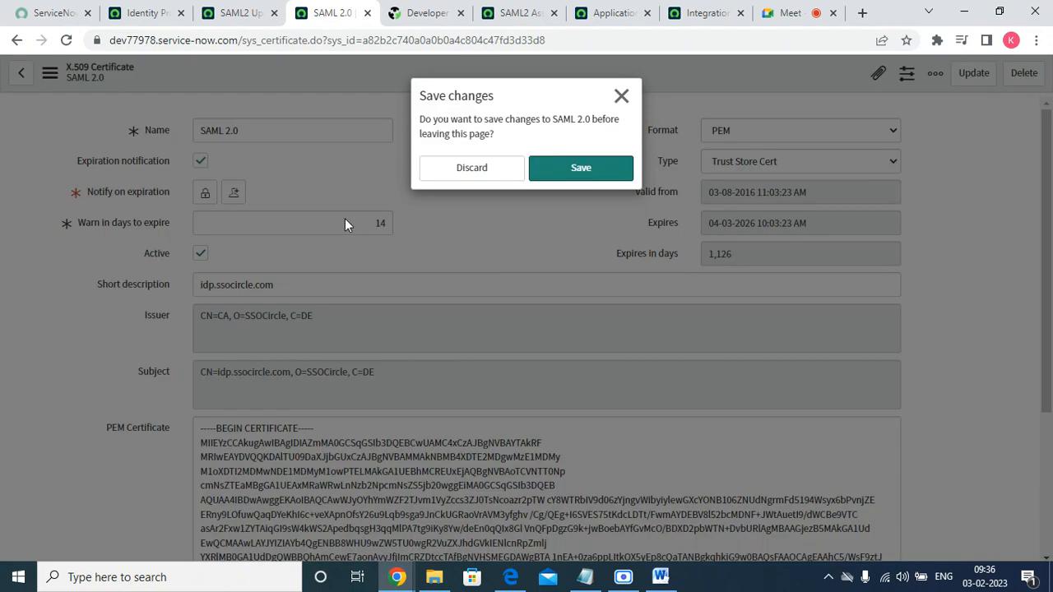
click(471, 172)
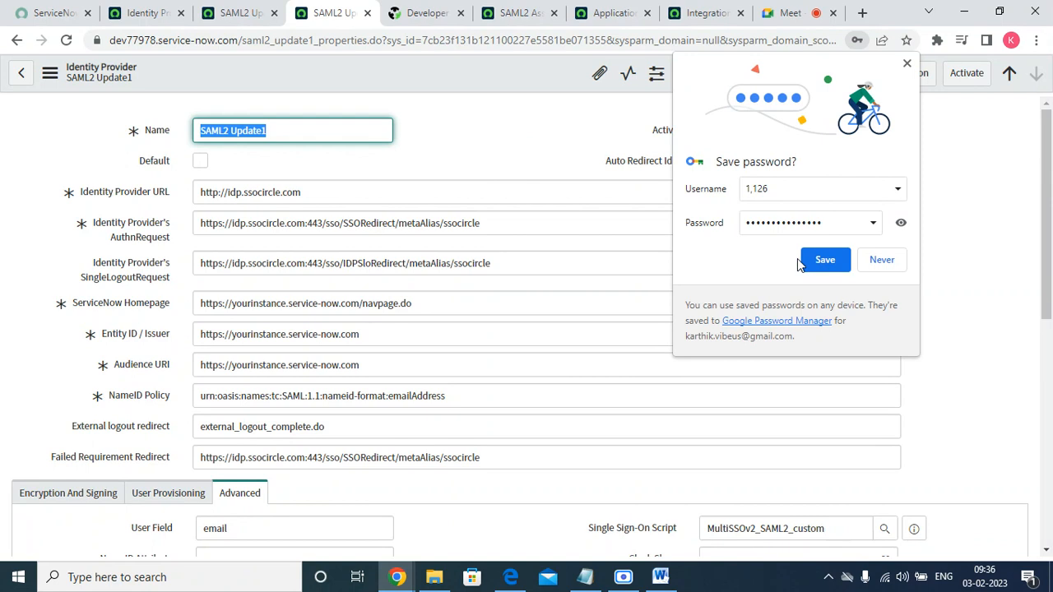
click(881, 259)
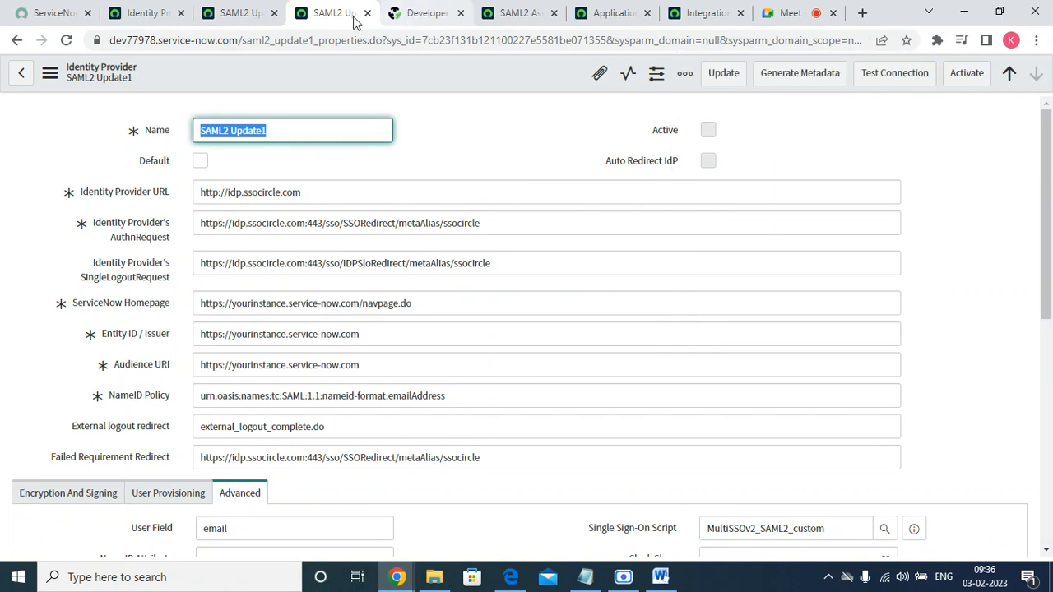
Step: Dismiss the Multiple Provider Single Sign-On Enhanced UI plugin's activation dialog by reloading its form, and go back to the SAML2 Update1 record
click(243, 15)
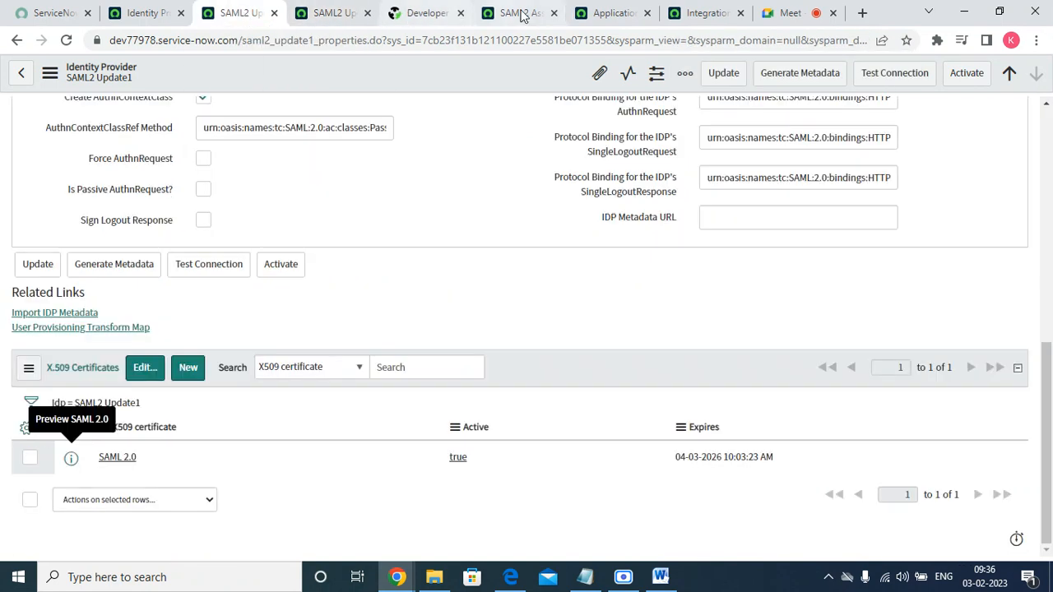
click(515, 13)
click(610, 14)
click(704, 14)
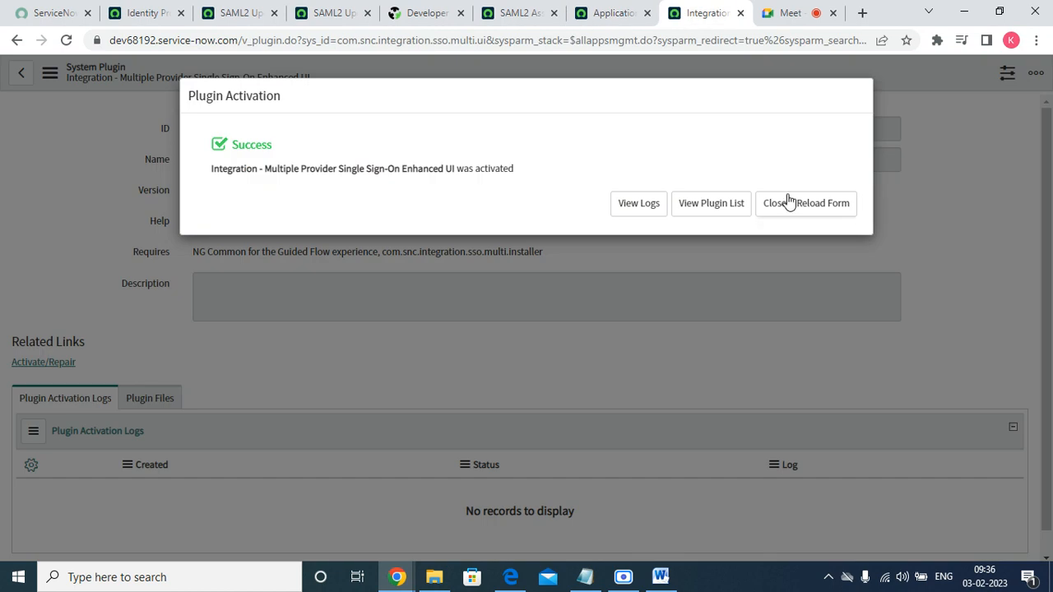
click(787, 202)
click(307, 19)
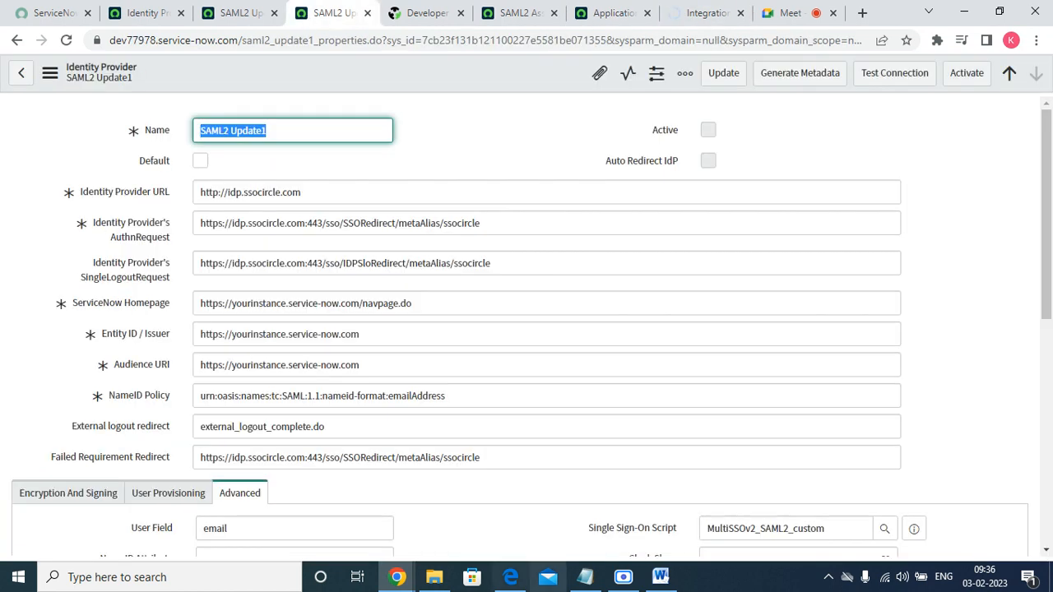
Step: Switch to the SSO Steps document in Word, look over its Properties table of SSO settings, and close the document
click(660, 577)
scroll(548, 359, up, 20)
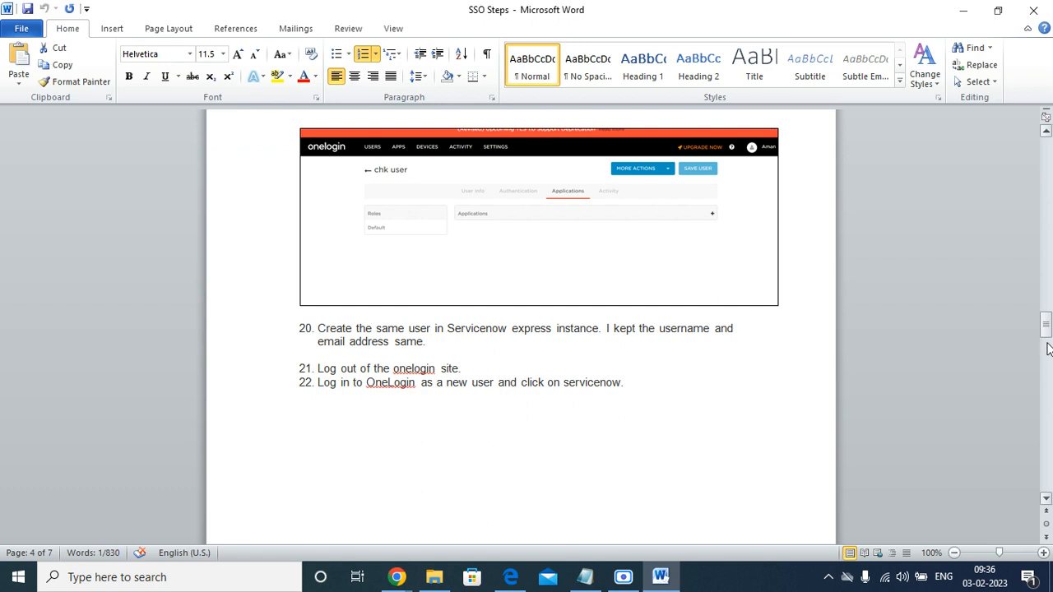
drag(1046, 344, 1047, 382)
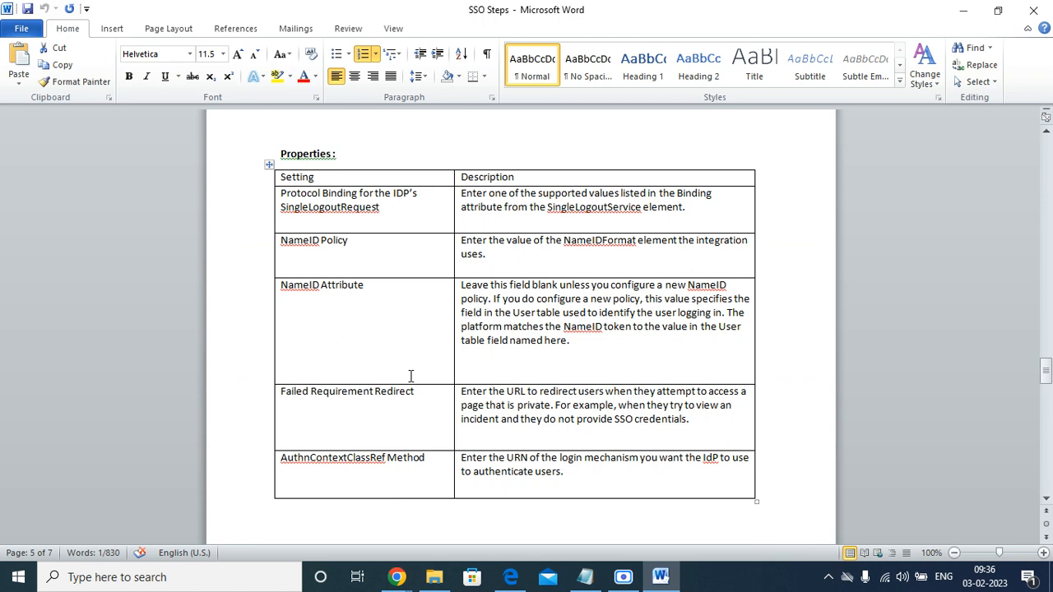
scroll(356, 329, down, 8)
scroll(368, 382, up, 5)
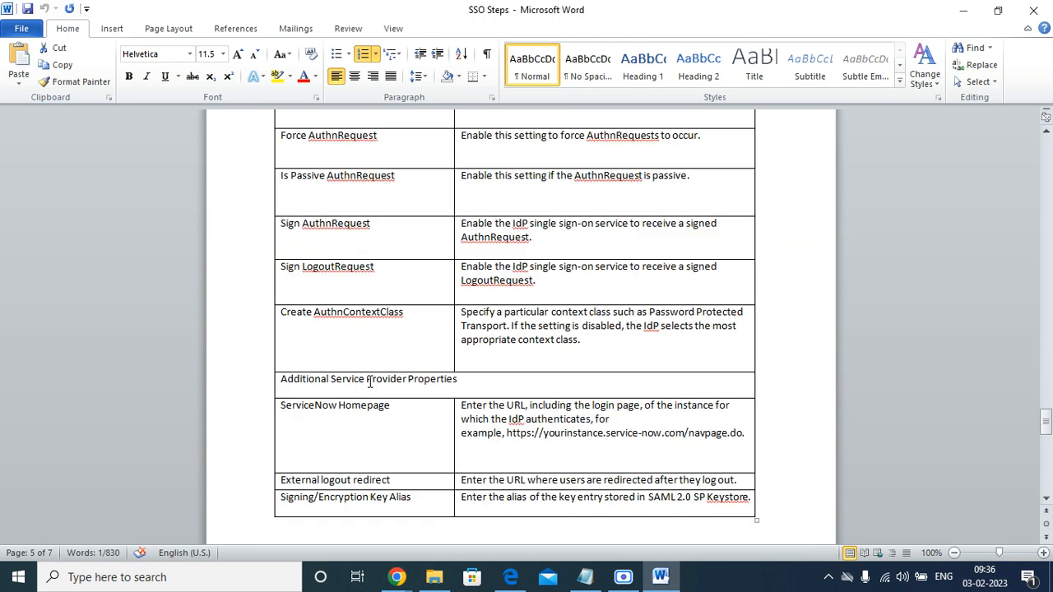
scroll(375, 374, down, 5)
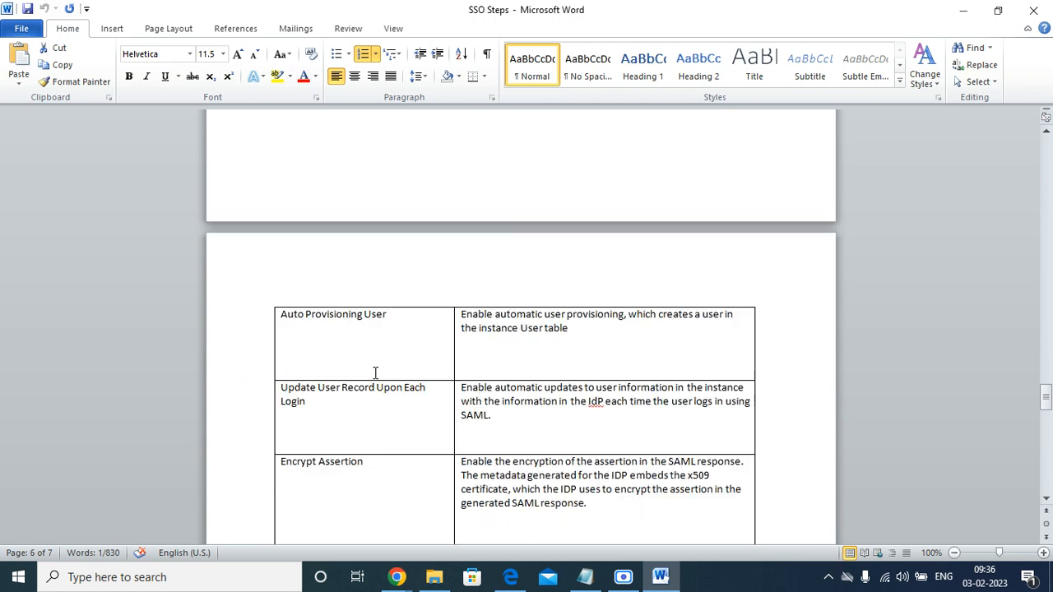
click(607, 350)
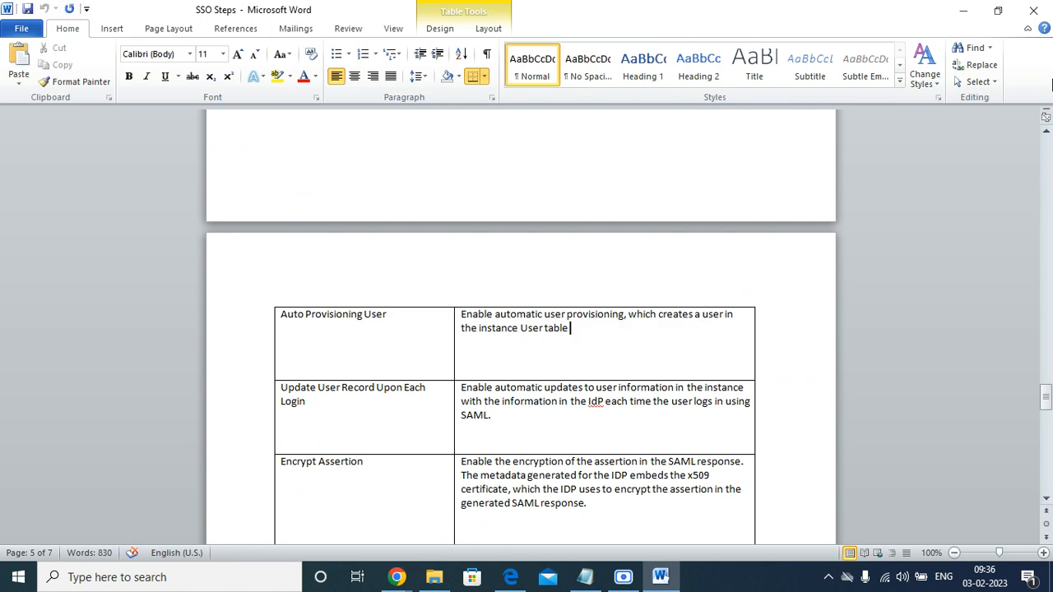
click(1033, 10)
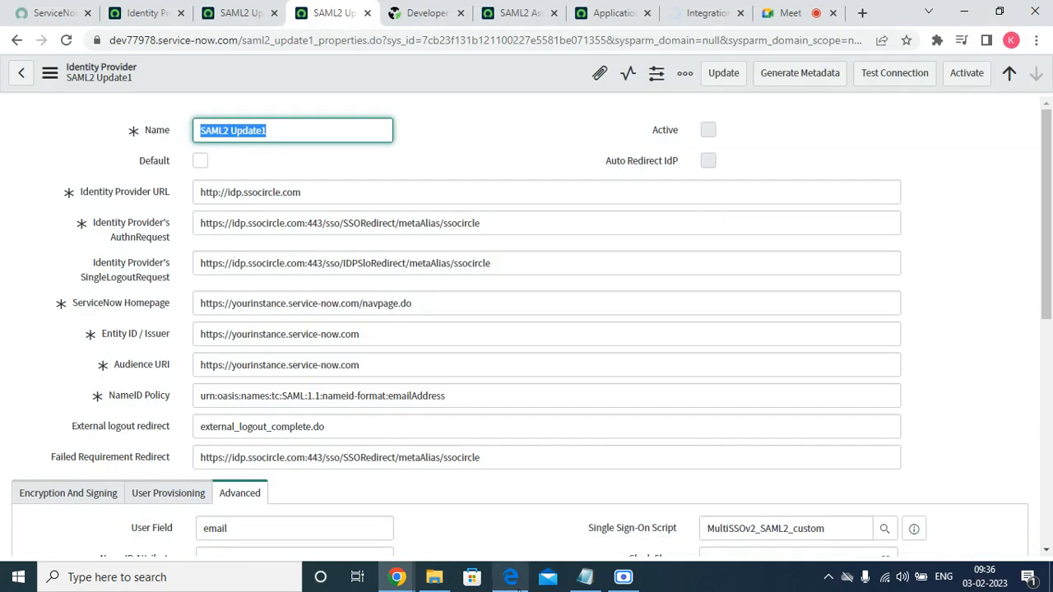
Step: Open the OKTA ServiceNow Integration PDF from the 21-Nov-2022 folder, skim its first three pages, and close it
click(435, 576)
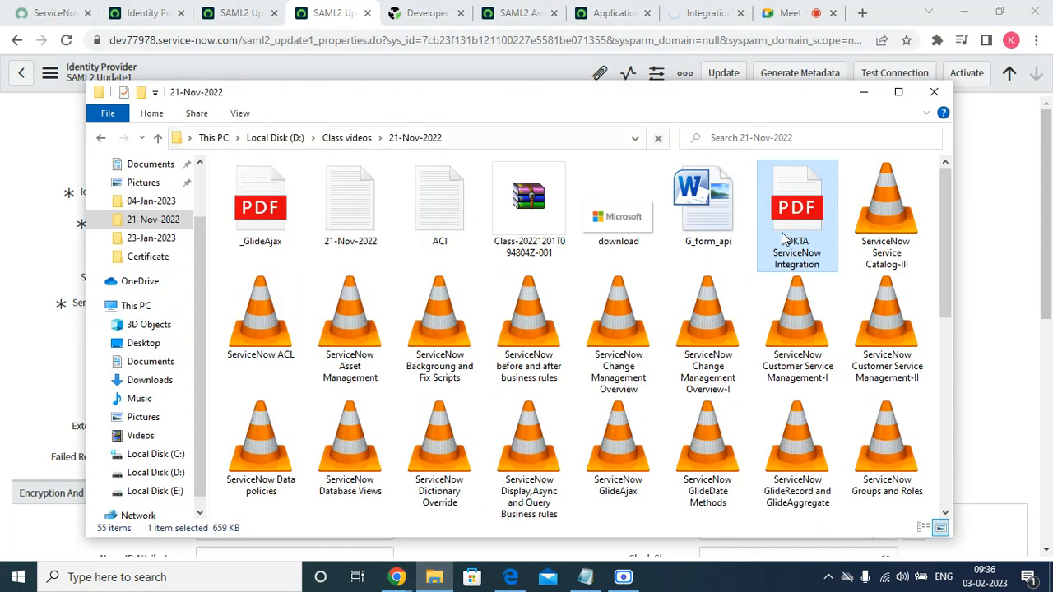
double_click(781, 232)
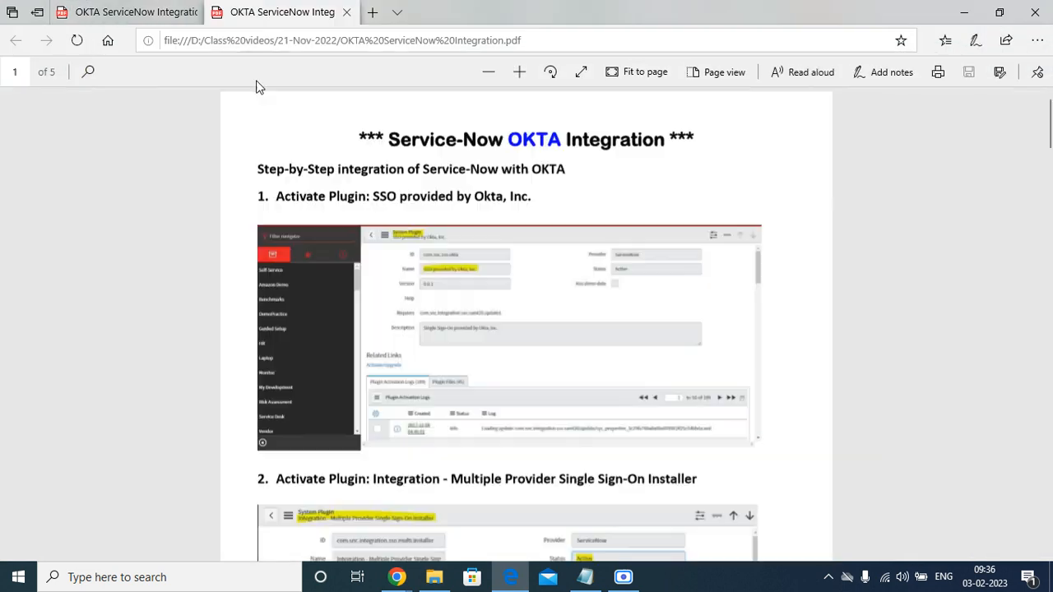
click(194, 11)
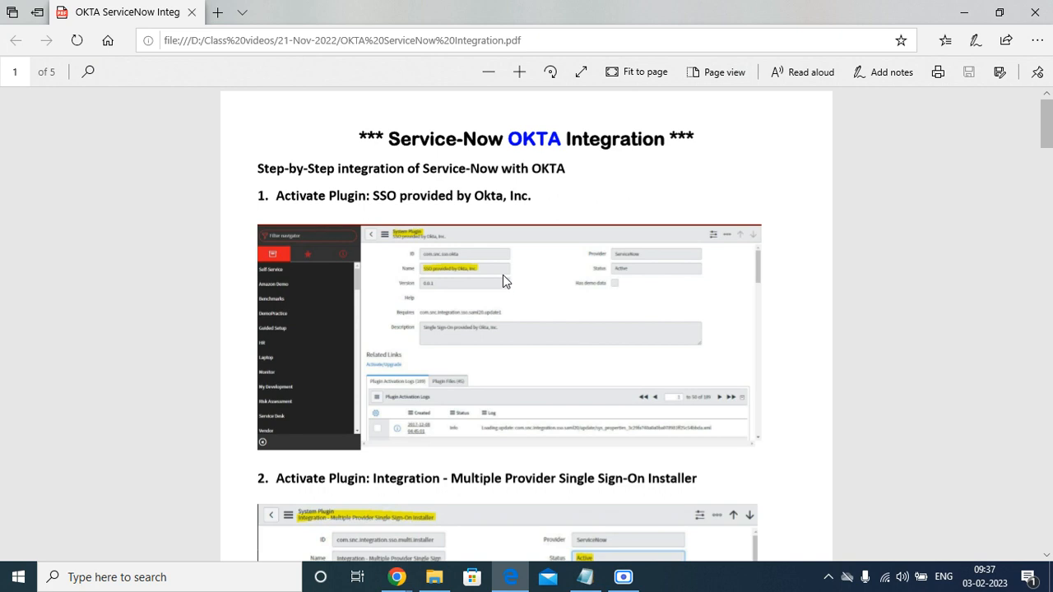
scroll(505, 278, down, 15)
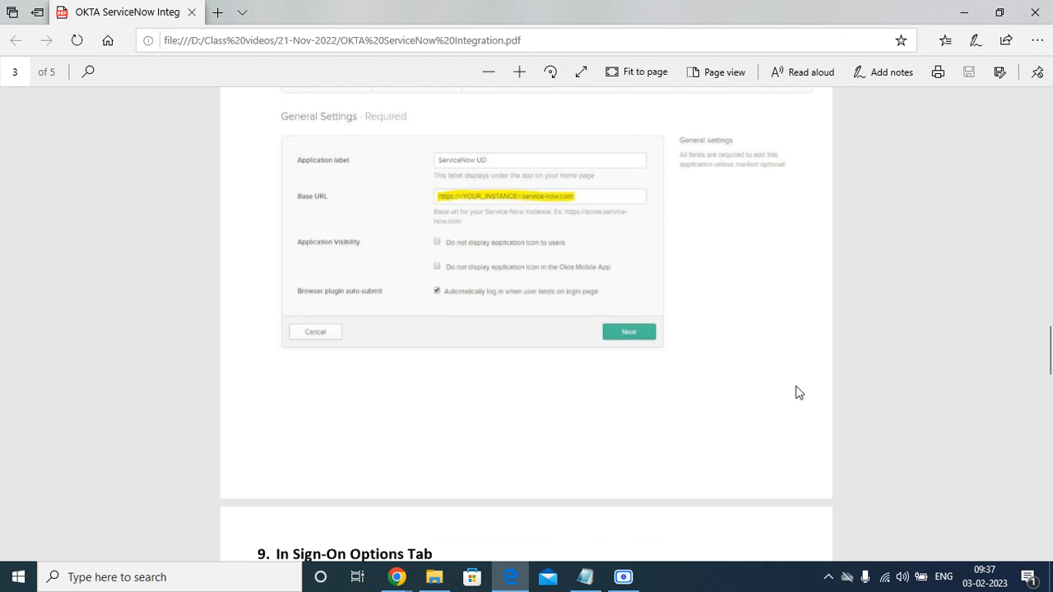
click(1035, 13)
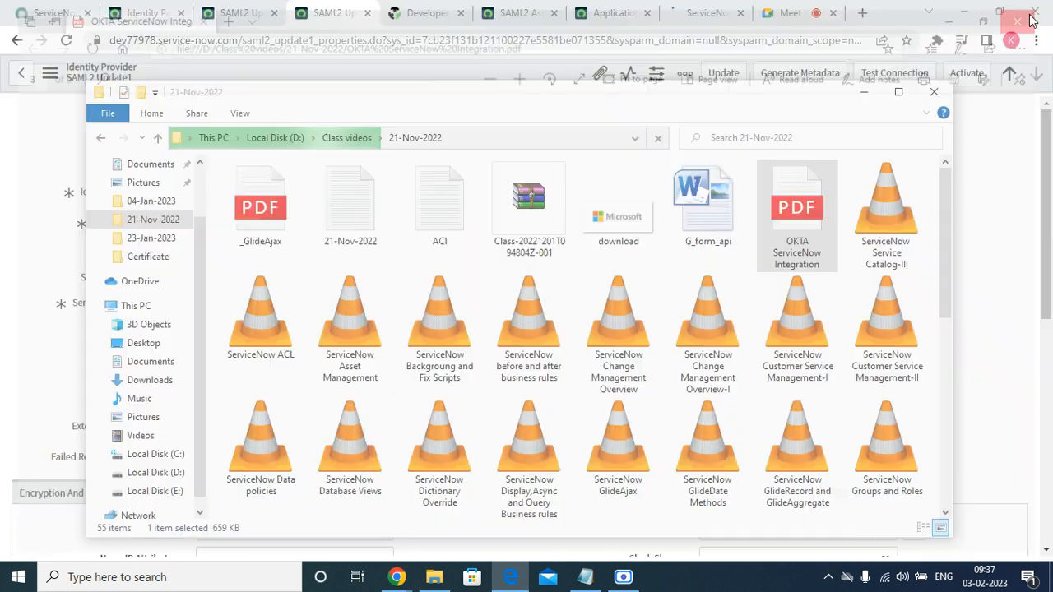
Step: Reopen the OKTA ServiceNow Integration PDF, skim it through to its last page, and return to the first page
double_click(796, 214)
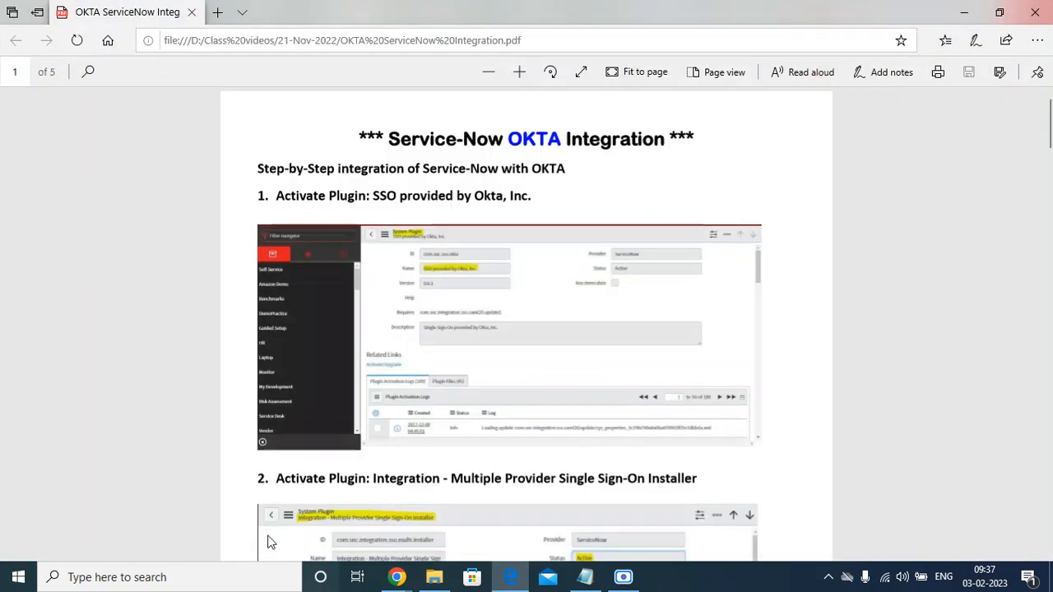
scroll(424, 314, down, 20)
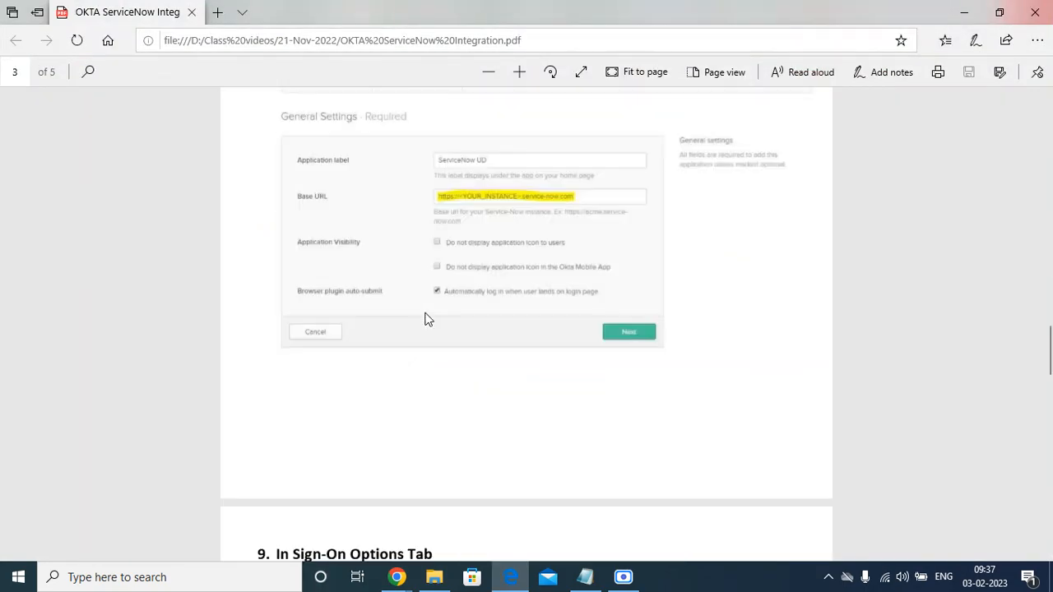
scroll(504, 341, down, 15)
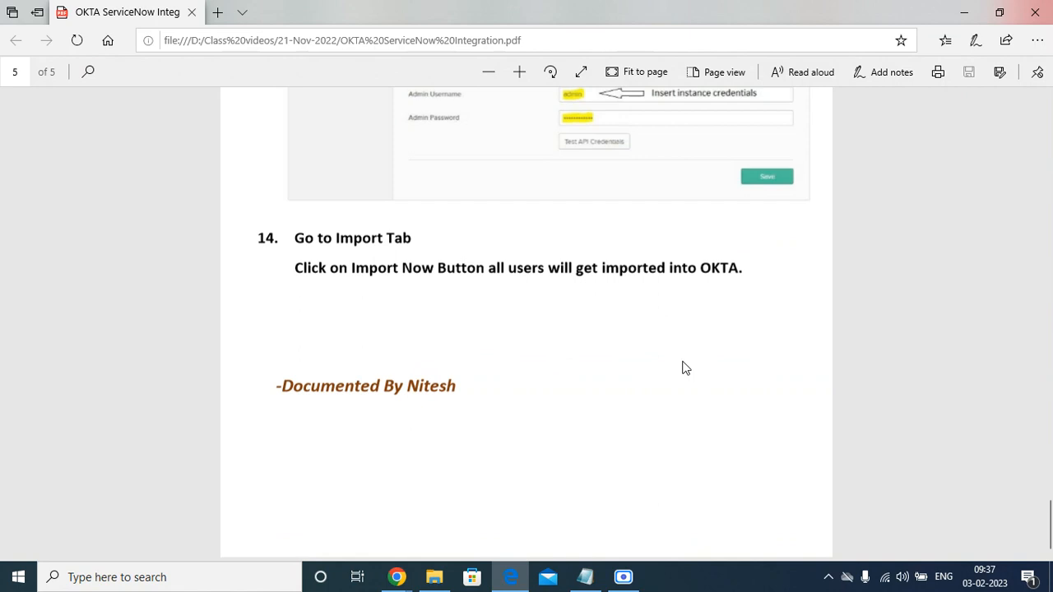
scroll(684, 364, up, 15)
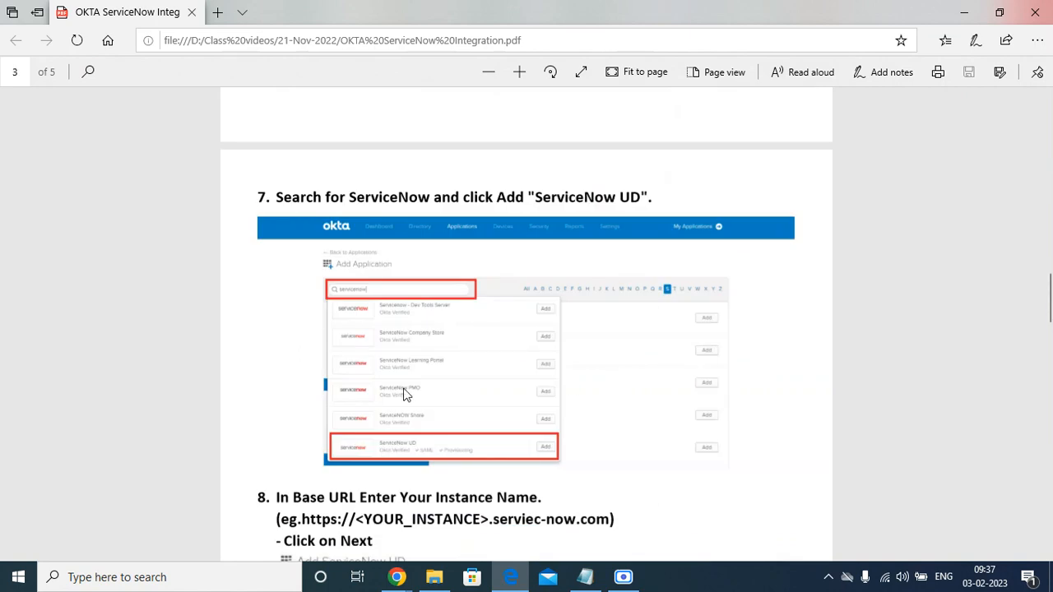
scroll(403, 393, up, 15)
scroll(403, 393, down, 3)
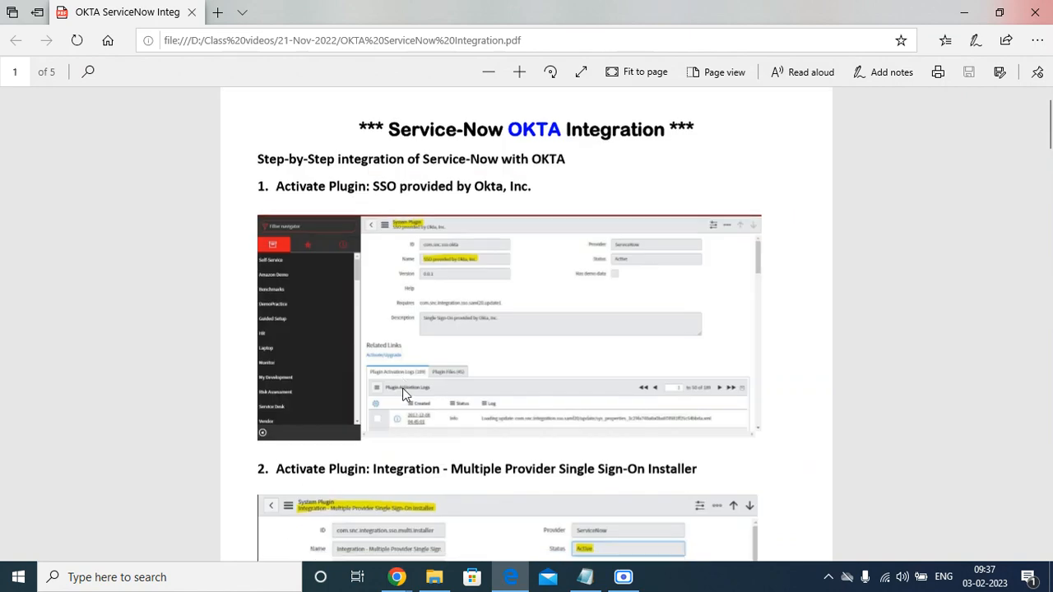
Step: Read pages 1 to 3 of the Okta guide, from plugin activation through adding the ServiceNow UD application and its base URL
scroll(403, 393, down, 3)
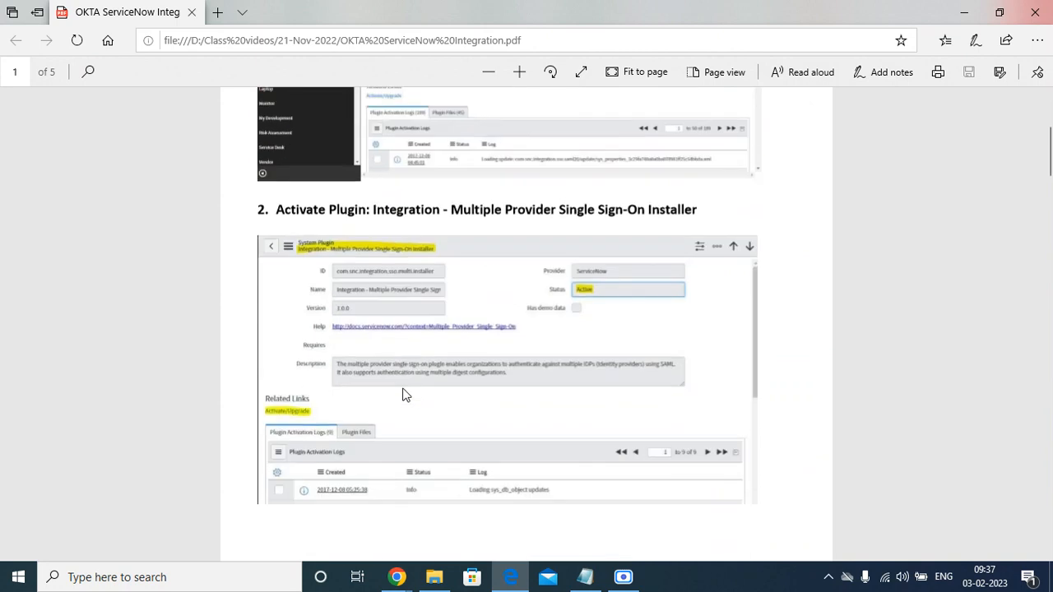
scroll(403, 393, down, 3)
scroll(403, 393, down, 5)
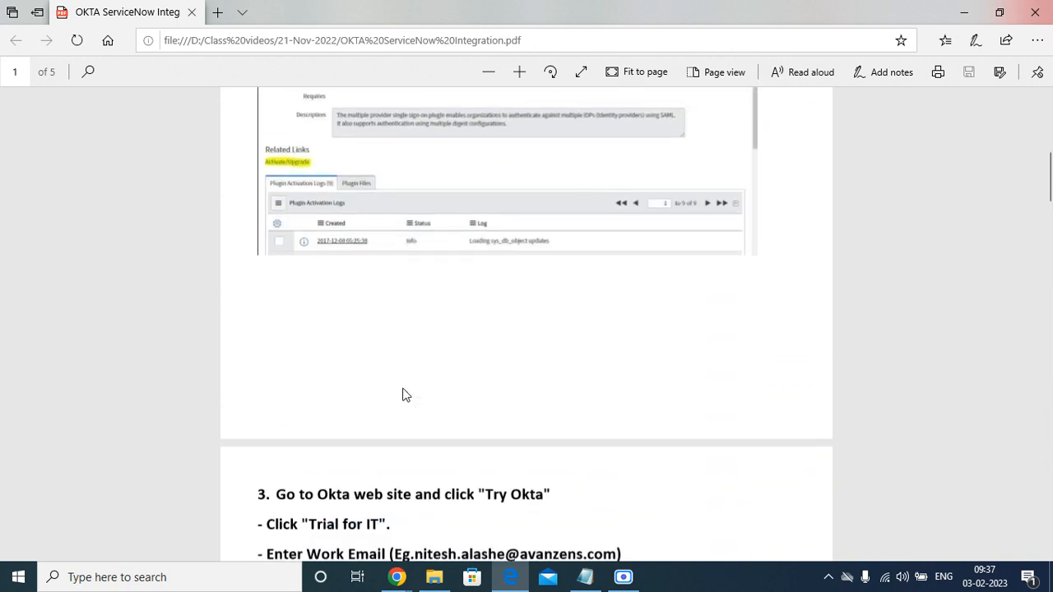
scroll(404, 389, down, 3)
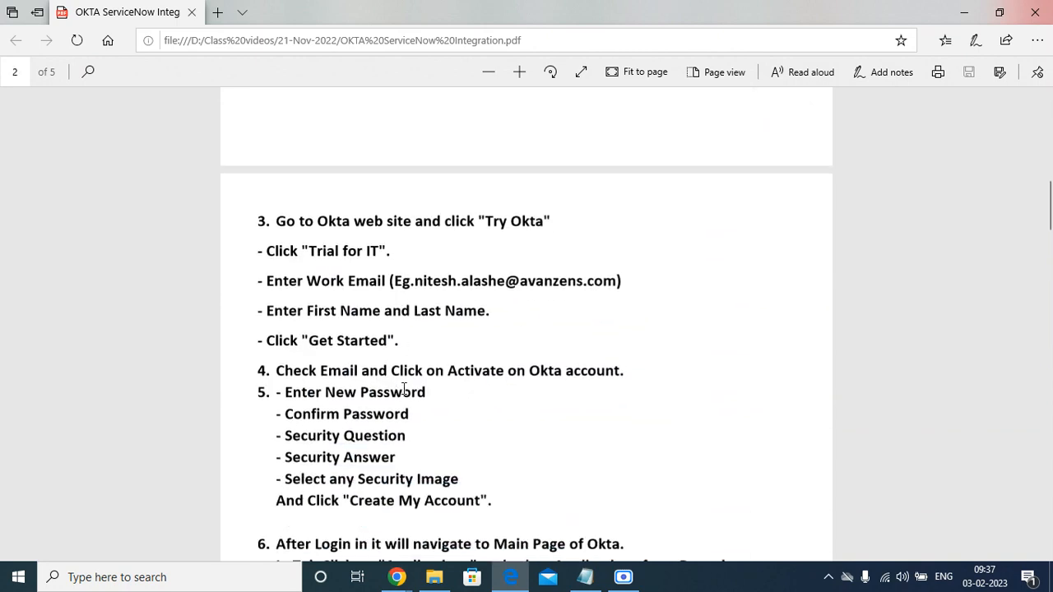
scroll(404, 389, down, 4)
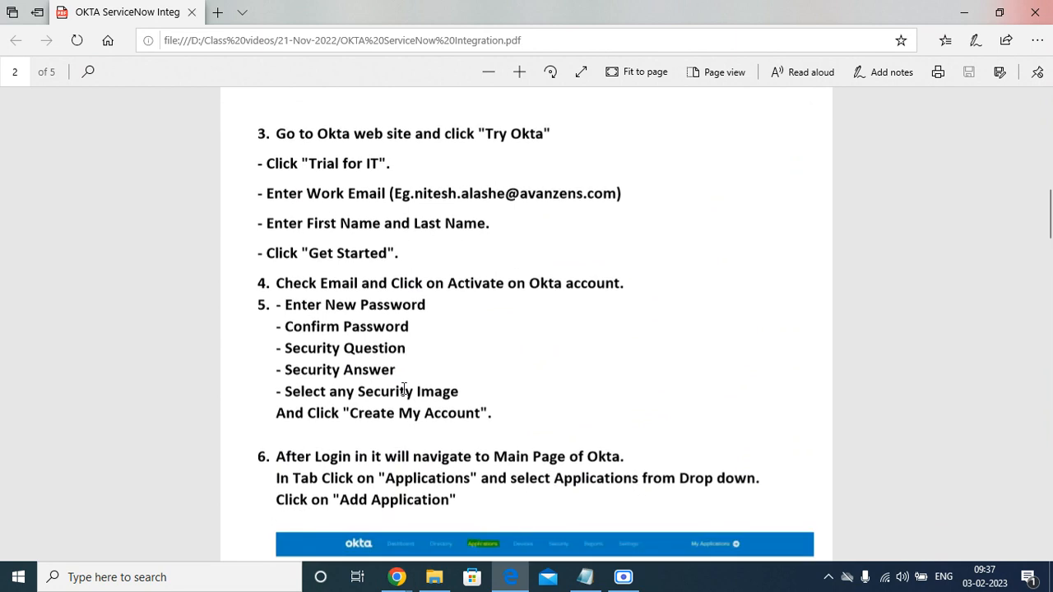
scroll(404, 389, down, 3)
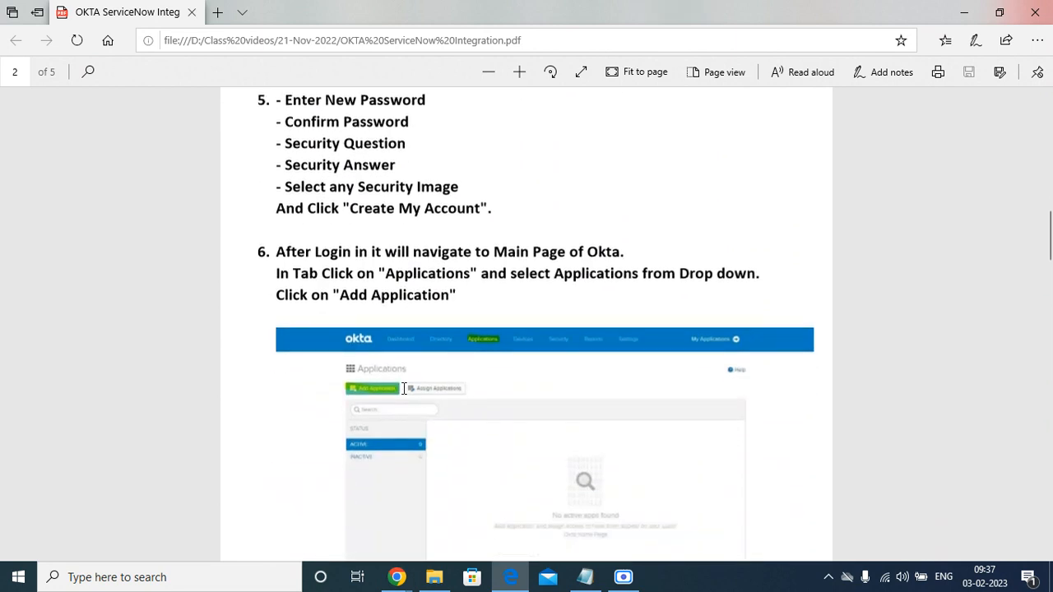
scroll(404, 389, down, 3)
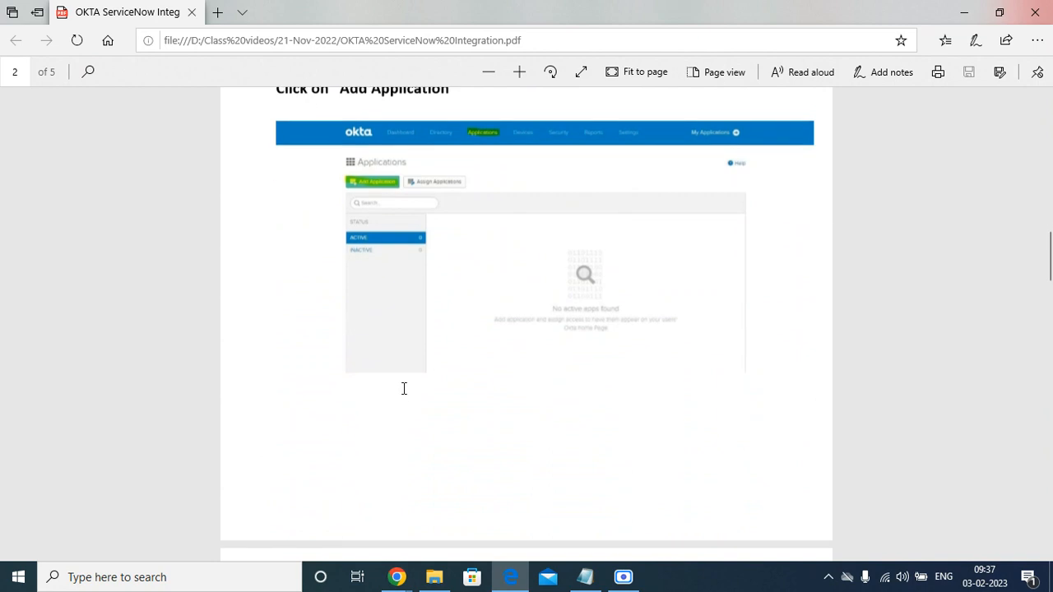
scroll(404, 390, down, 4)
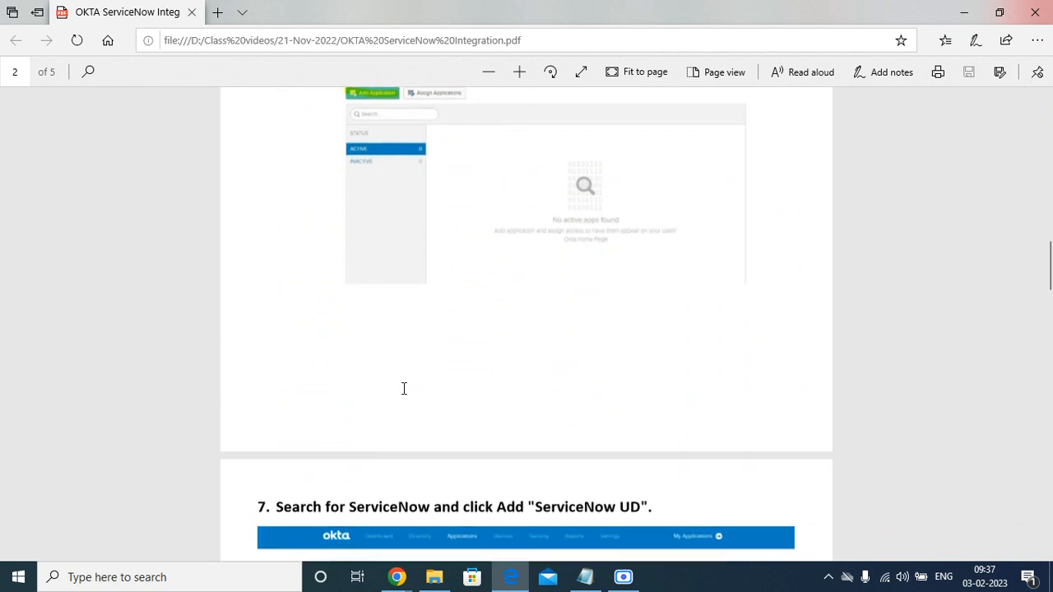
scroll(404, 389, down, 4)
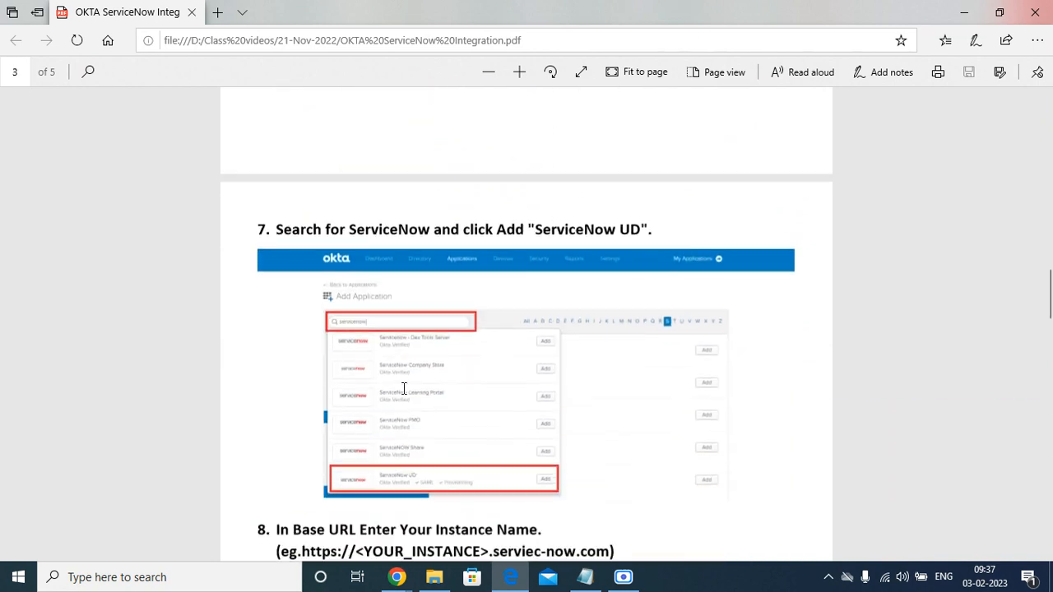
scroll(404, 389, down, 5)
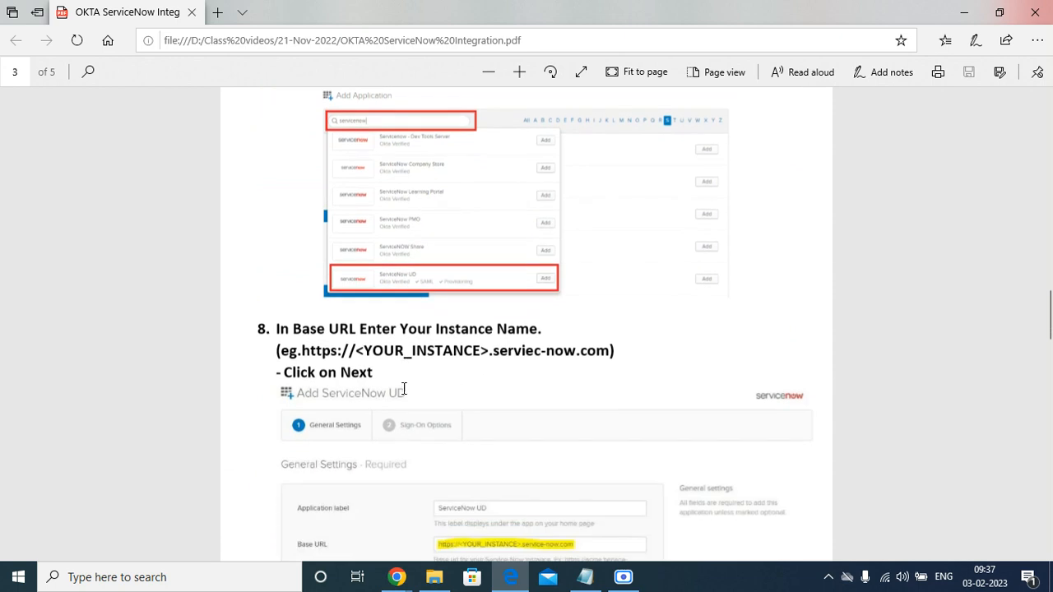
scroll(404, 389, down, 8)
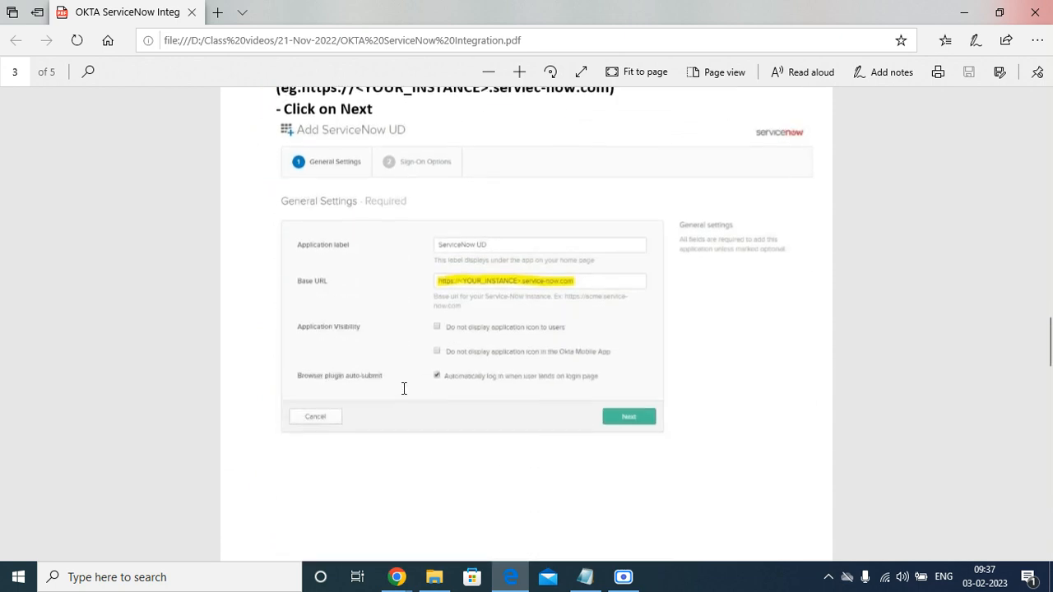
Step: Read the guide's remaining steps 9 to 14 on SAML 2.0, identity provider import and provisioning, then close the PDF and minimize its folder
scroll(404, 389, down, 3)
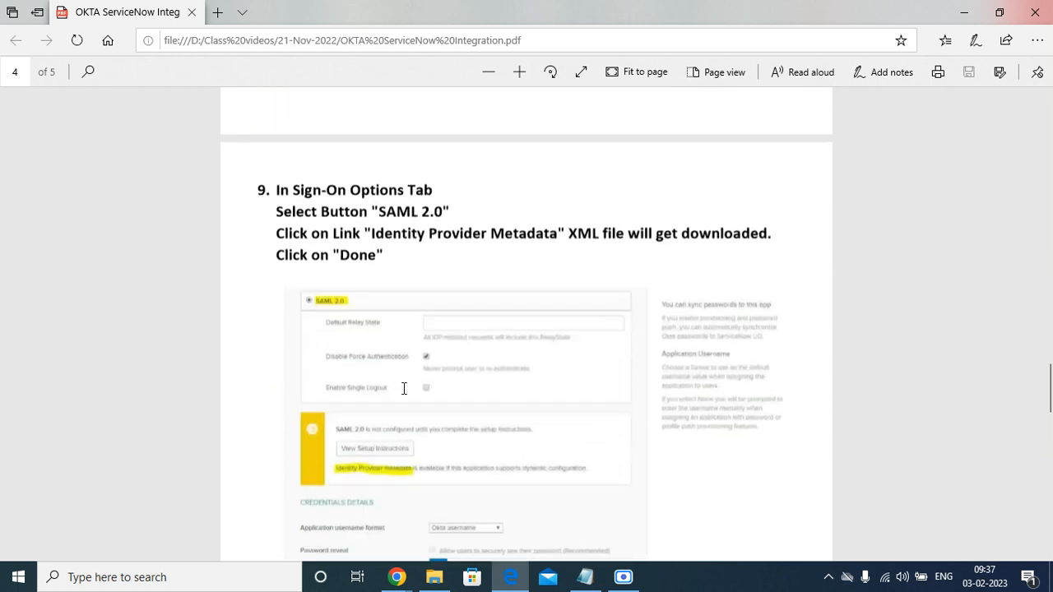
scroll(404, 389, down, 2)
scroll(404, 389, down, 7)
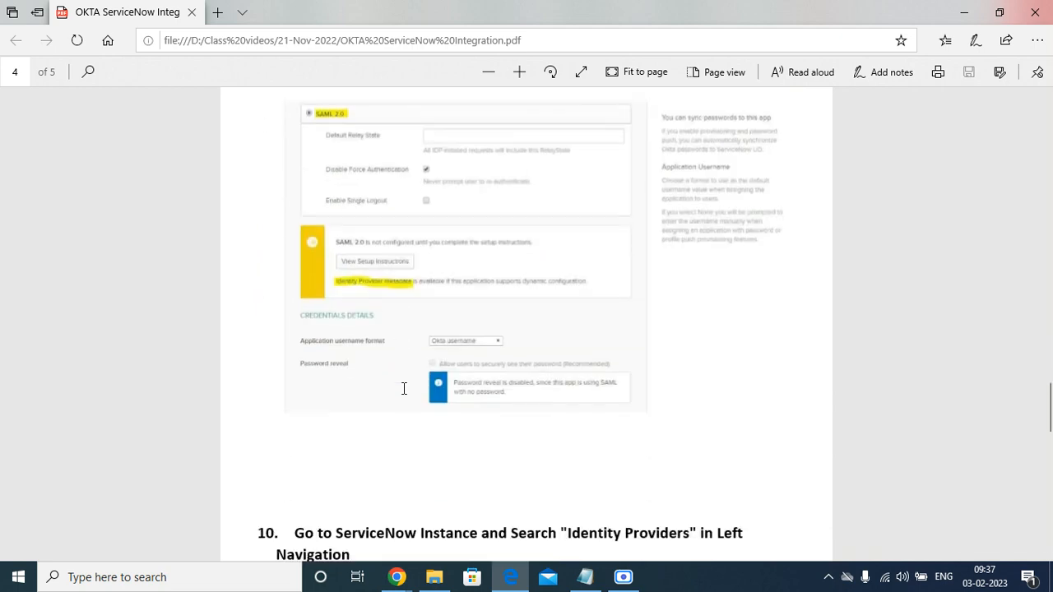
scroll(404, 389, down, 1)
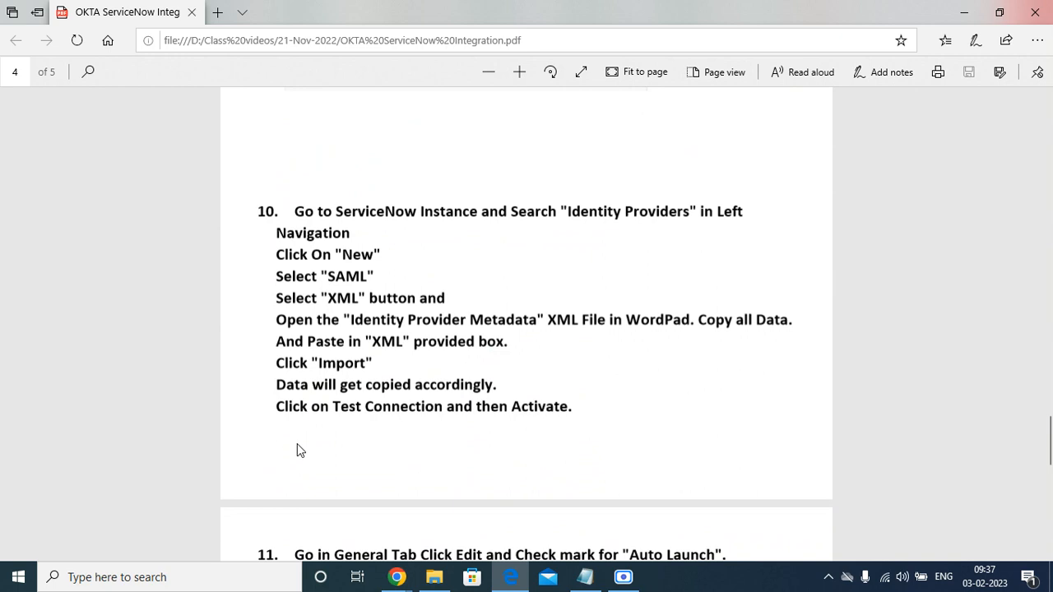
scroll(299, 449, down, 1)
scroll(298, 449, down, 3)
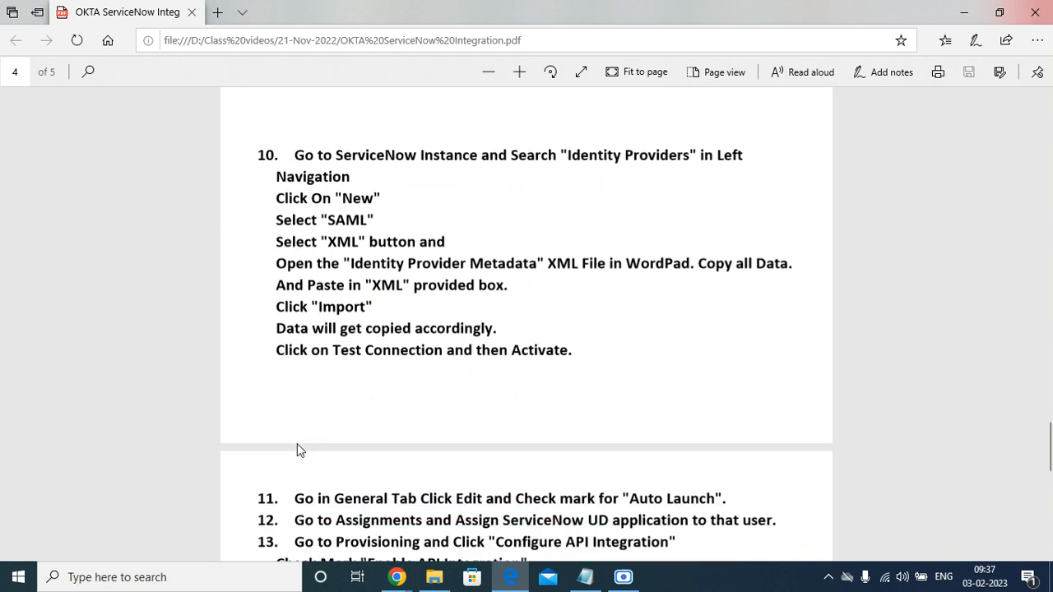
scroll(299, 450, down, 3)
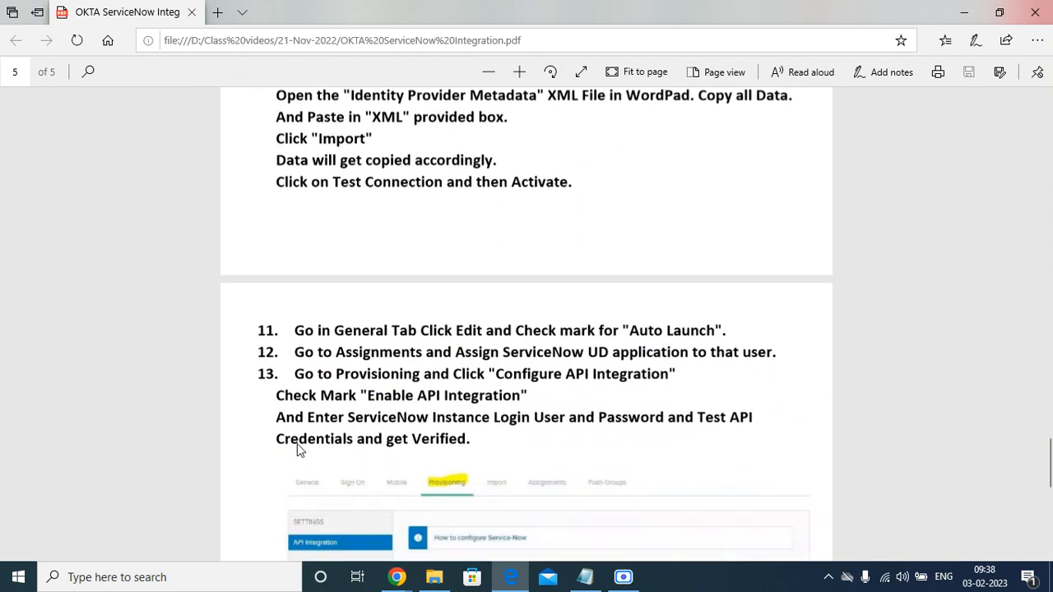
scroll(297, 443, down, 7)
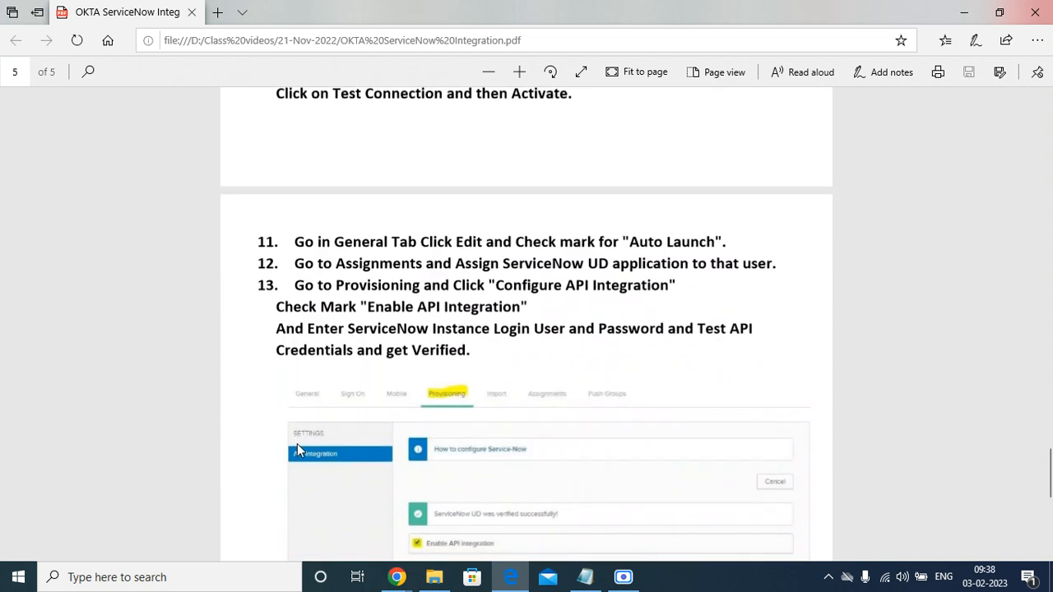
scroll(297, 444, down, 5)
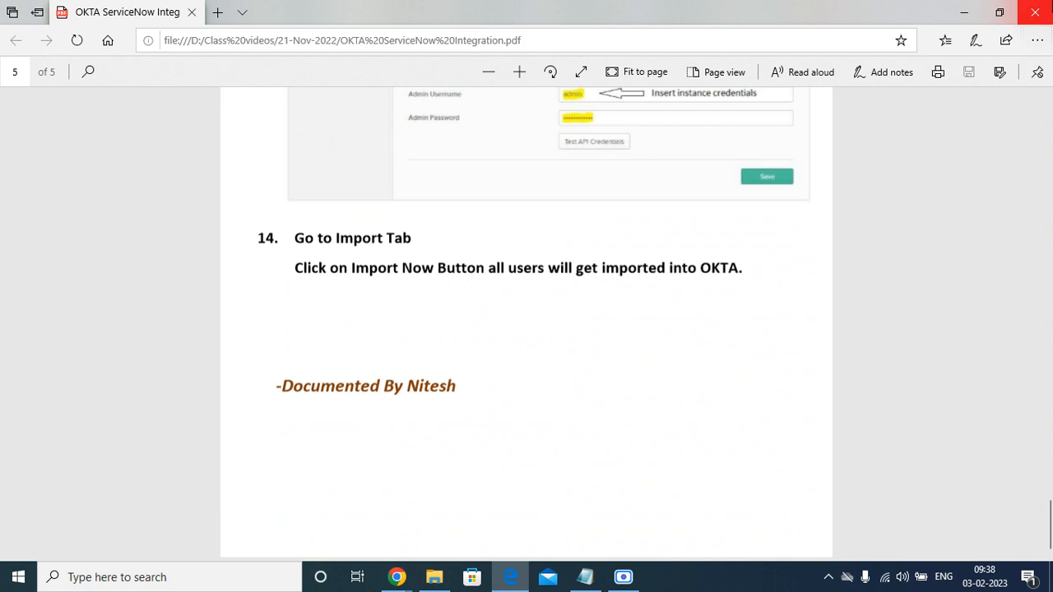
click(1034, 13)
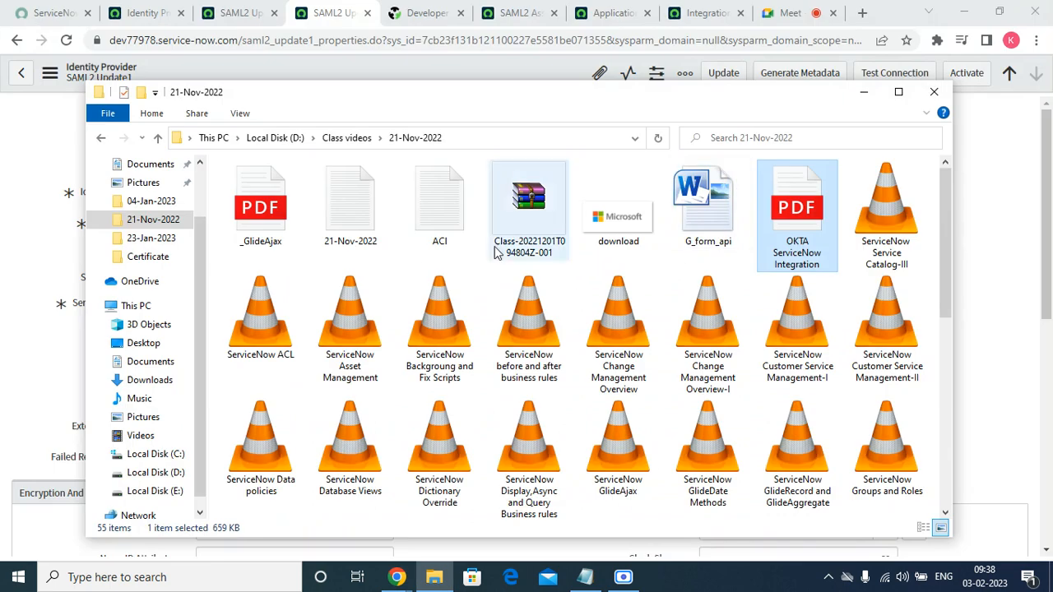
click(863, 93)
Step: Open Import IDP Metadata for the SAML2 Update1 record, examine its XML and URL options, and cancel the import
scroll(296, 340, down, 10)
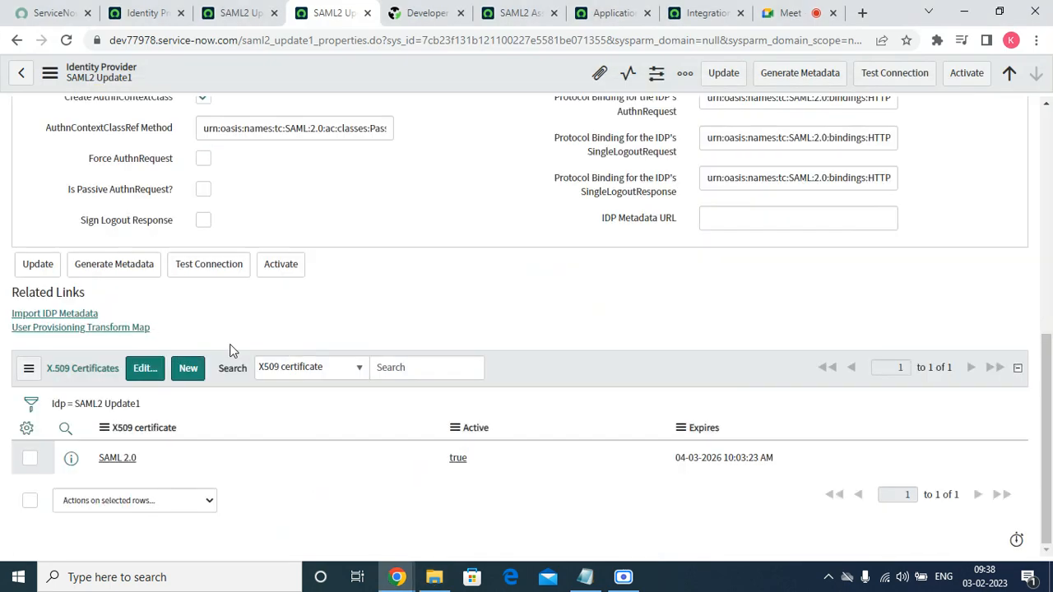
scroll(211, 340, up, 10)
scroll(173, 306, down, 10)
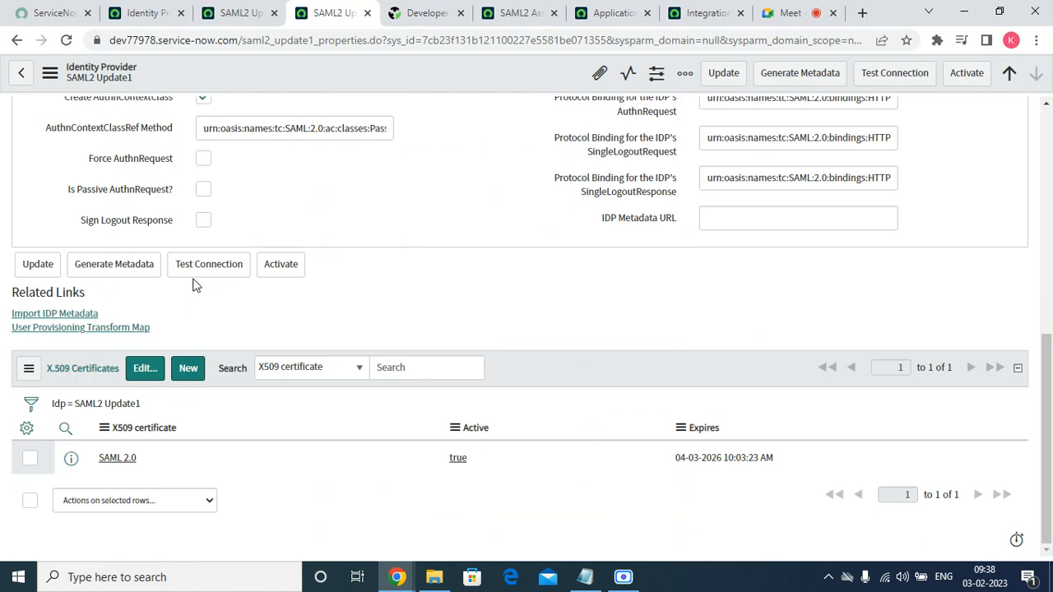
click(45, 315)
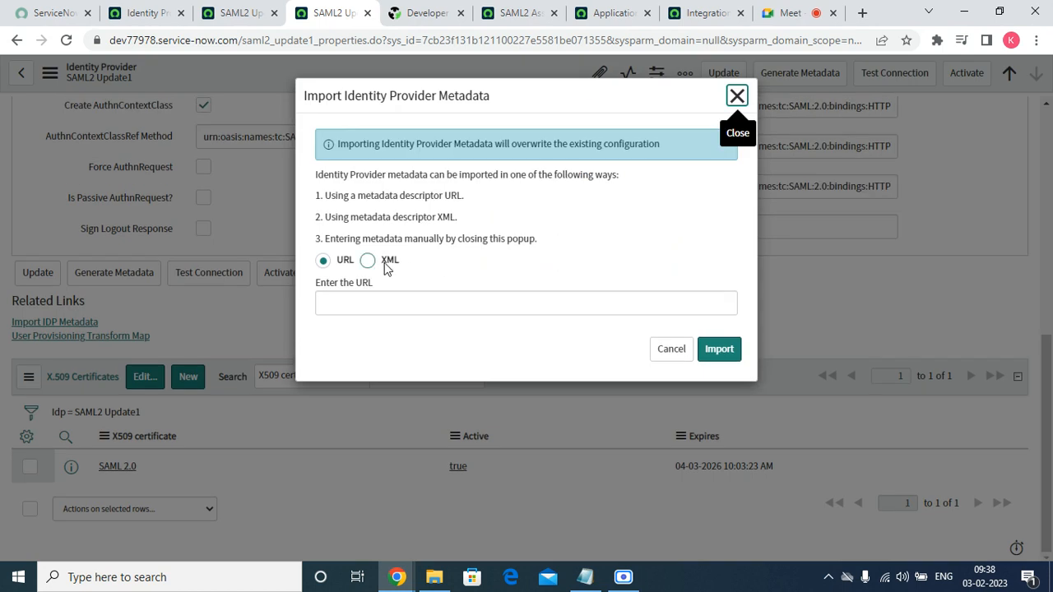
click(368, 260)
click(342, 307)
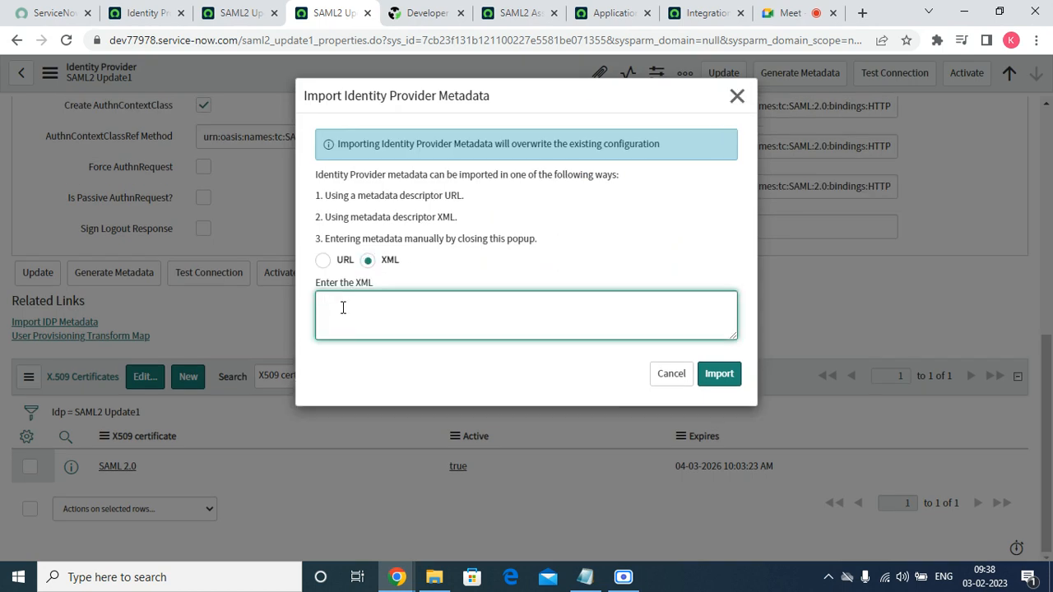
click(344, 261)
click(671, 348)
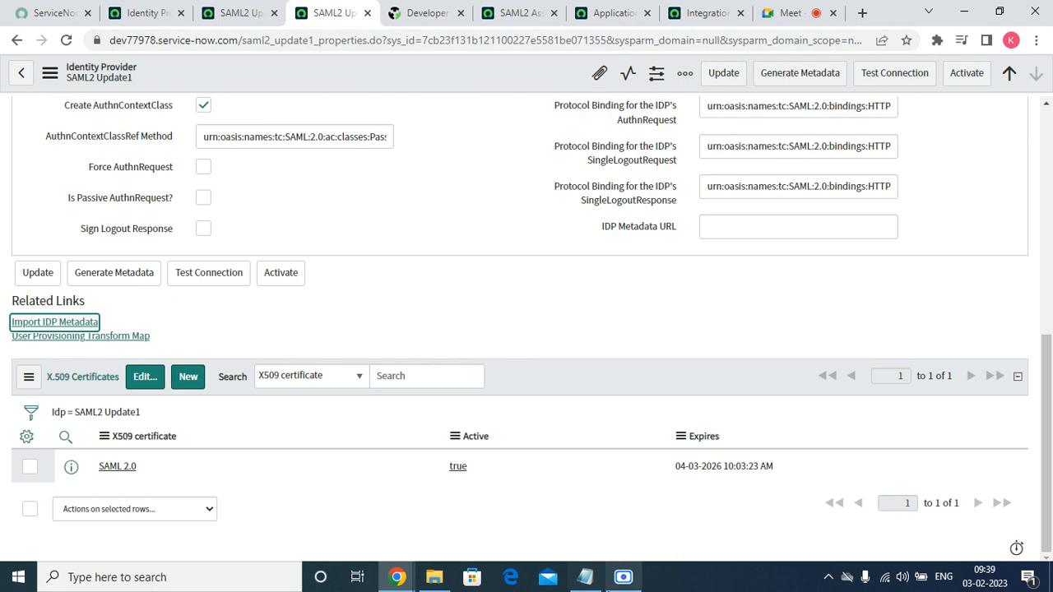
click(622, 577)
click(619, 579)
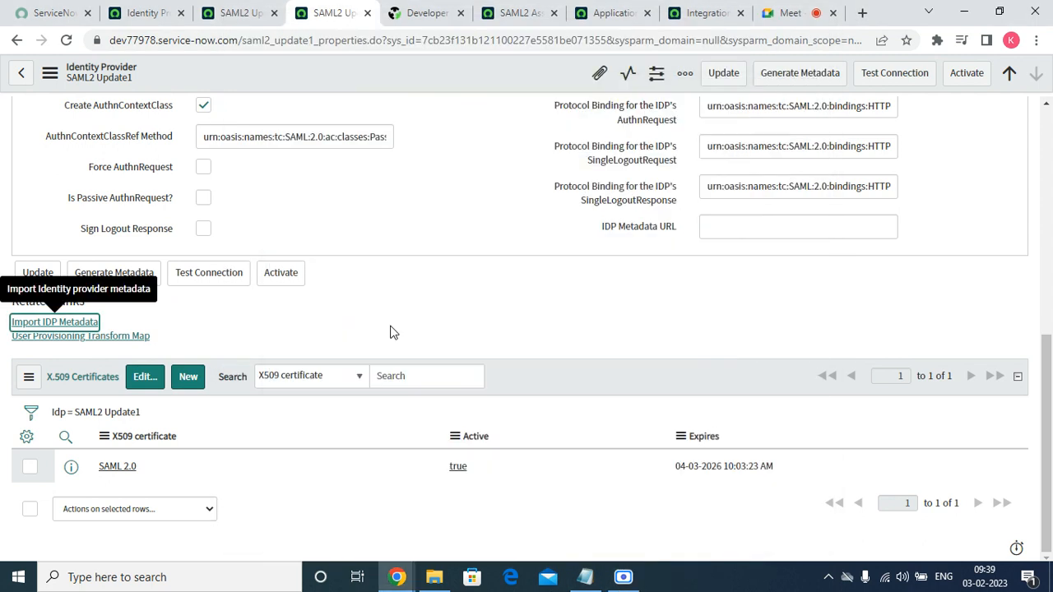
Step: Close both SAML2 Update1 tabs and the Developer, SAML2 Assertion Producers, Application and Integration tabs, and return to the Identity Providers list
scroll(390, 326, up, 5)
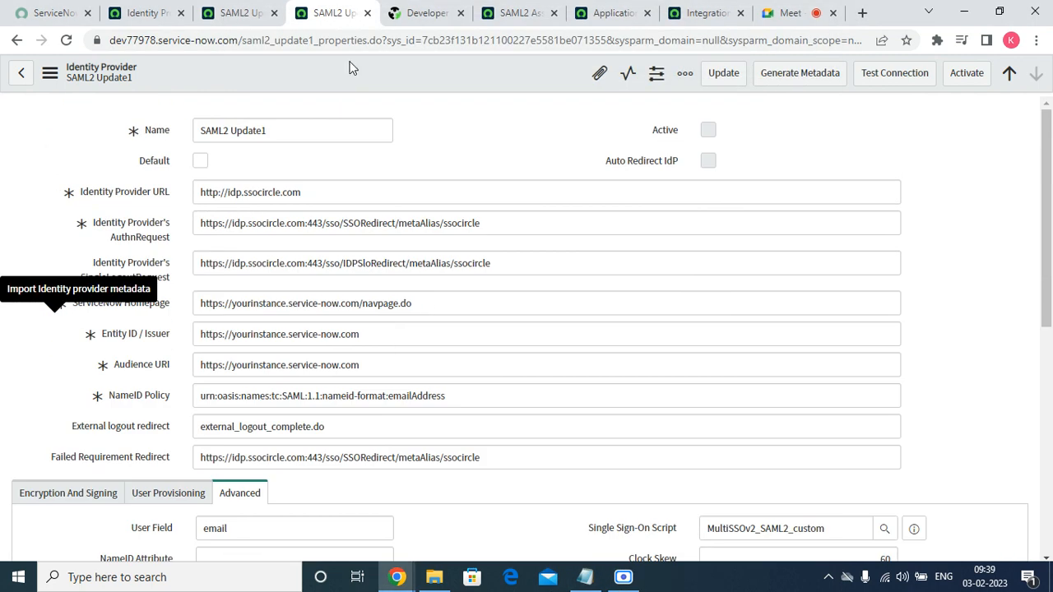
click(367, 12)
click(366, 12)
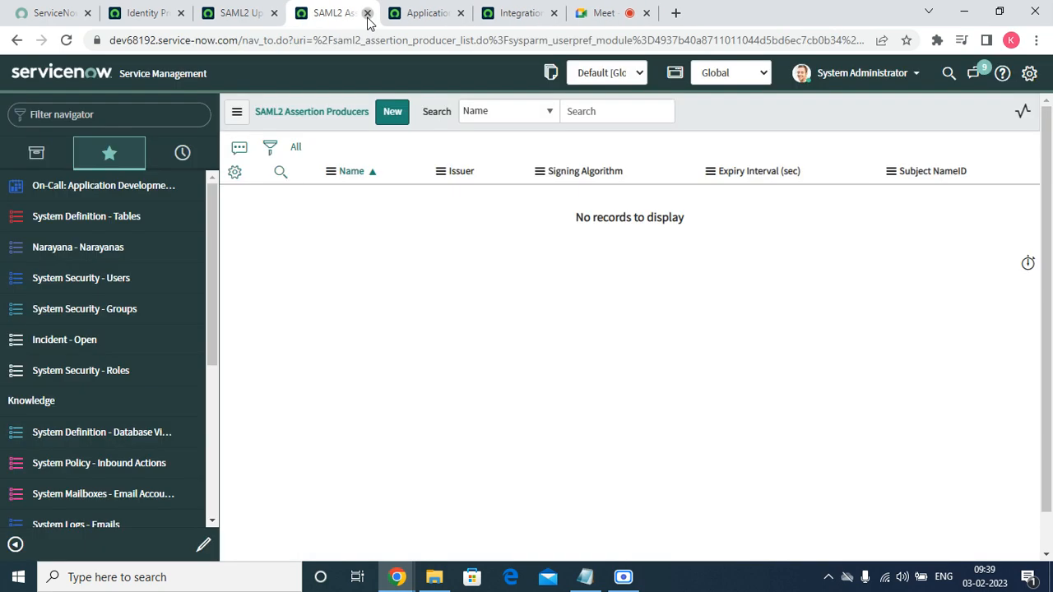
click(367, 12)
click(367, 12)
click(367, 12)
click(251, 13)
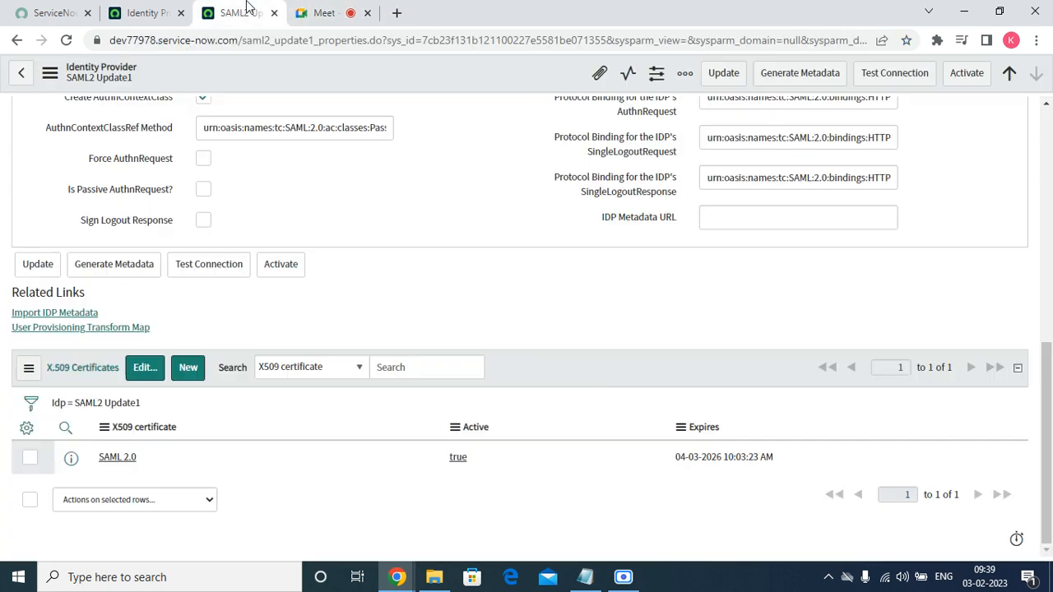
click(274, 12)
click(153, 14)
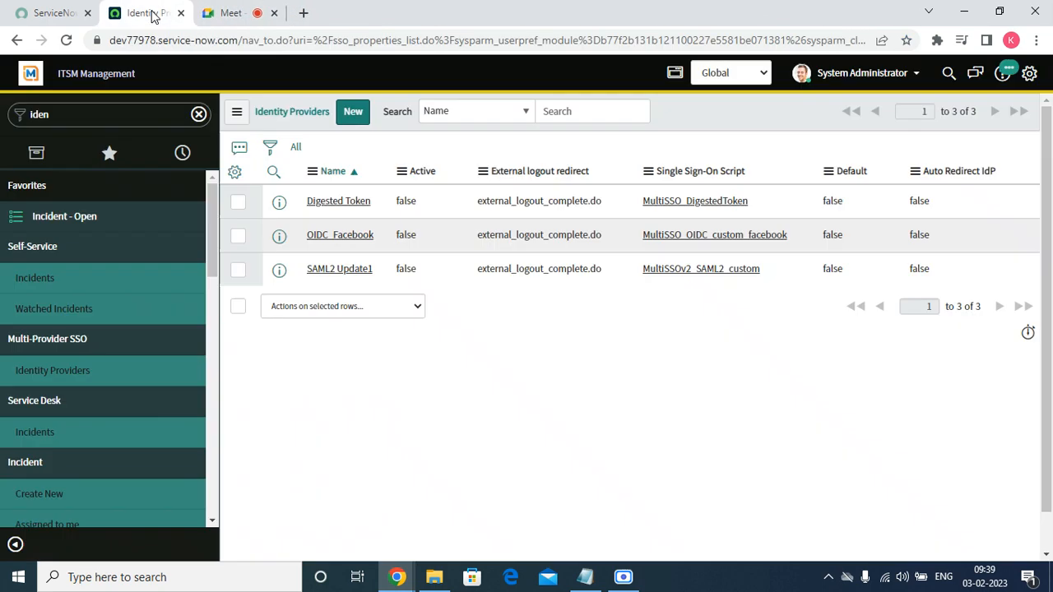
Step: Switch to the ServiceNow Developers home page and open the community's Developer Discussions page from its Connect options
click(107, 14)
scroll(400, 305, up, 3)
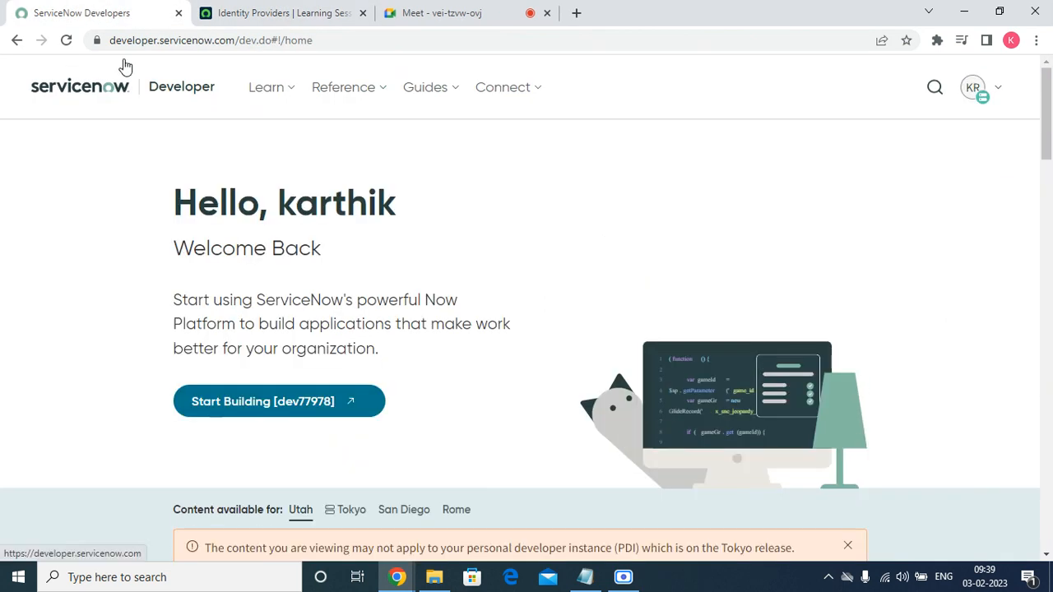
click(510, 90)
click(707, 240)
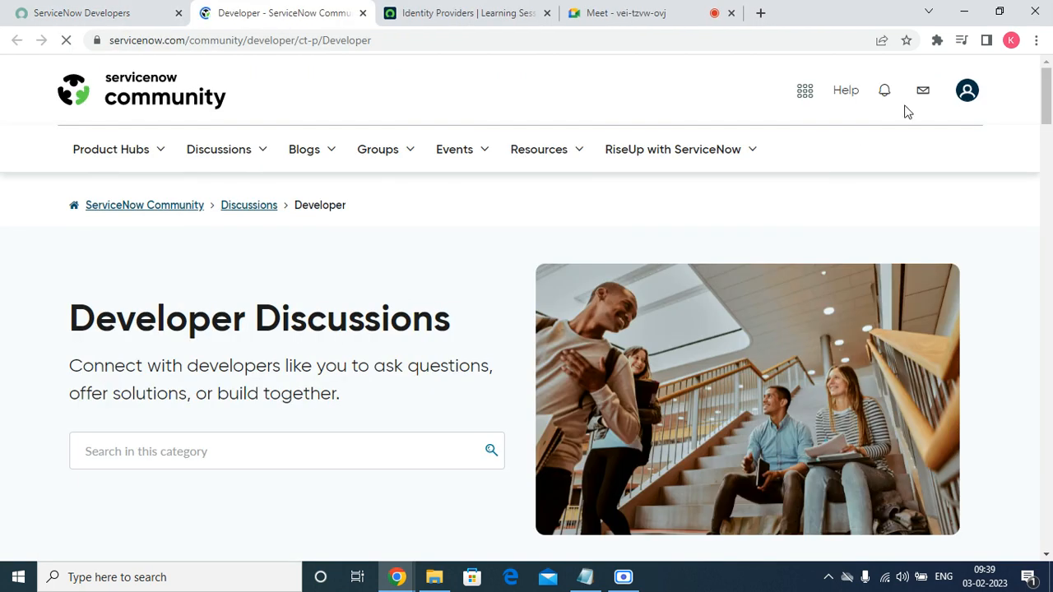
Step: View the signed-in account's community profile page, and go back to Developer Discussions
mouse_move(960, 96)
click(912, 129)
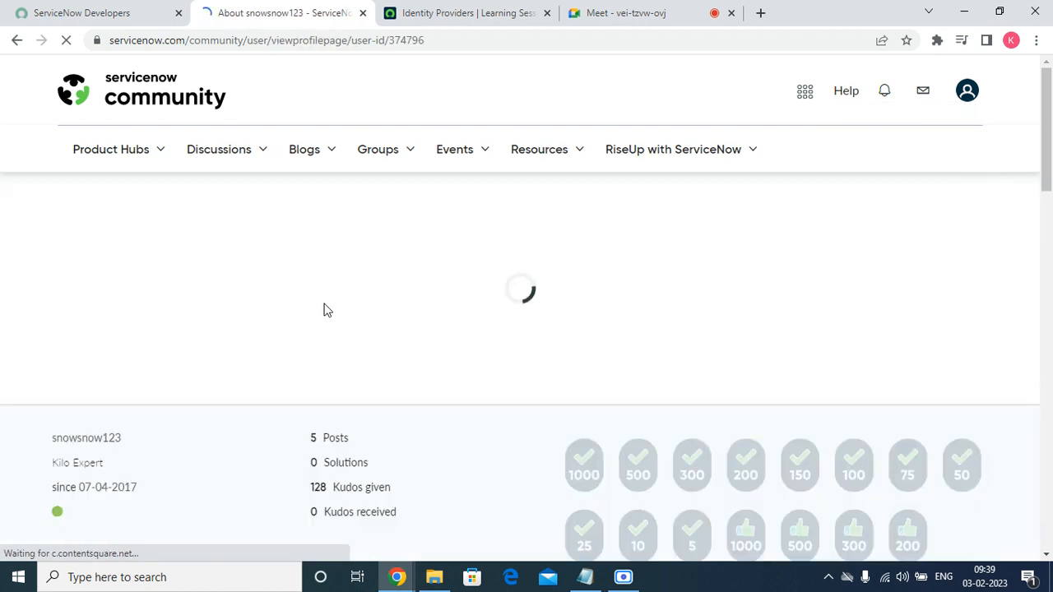
click(16, 43)
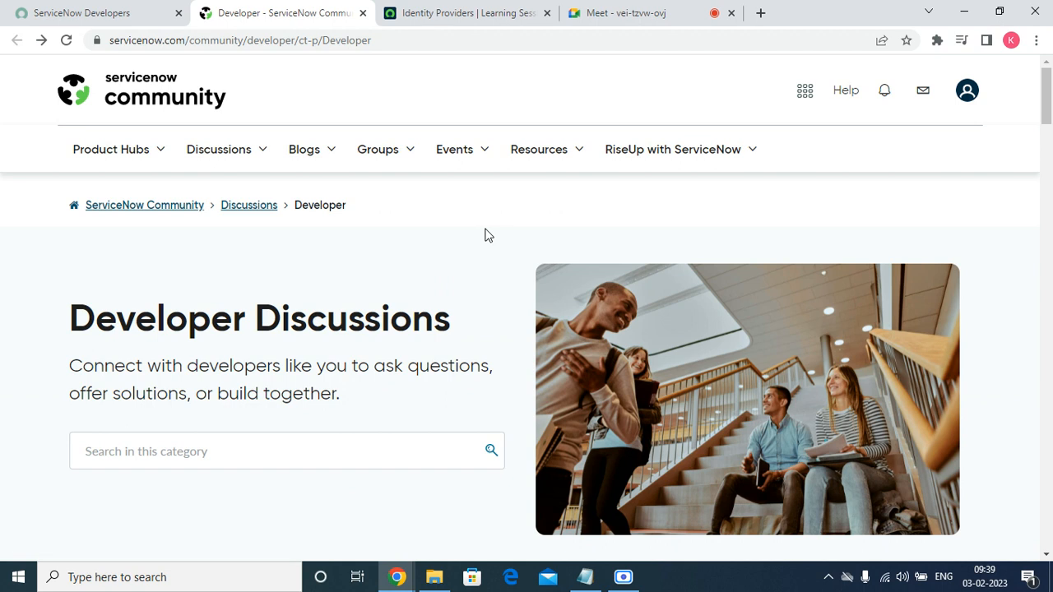
Step: Open ServiceNow Blogs and Developer Blog from the community's Blogs links in new tabs, and switch to the official ServiceNow Blog tab
mouse_move(313, 160)
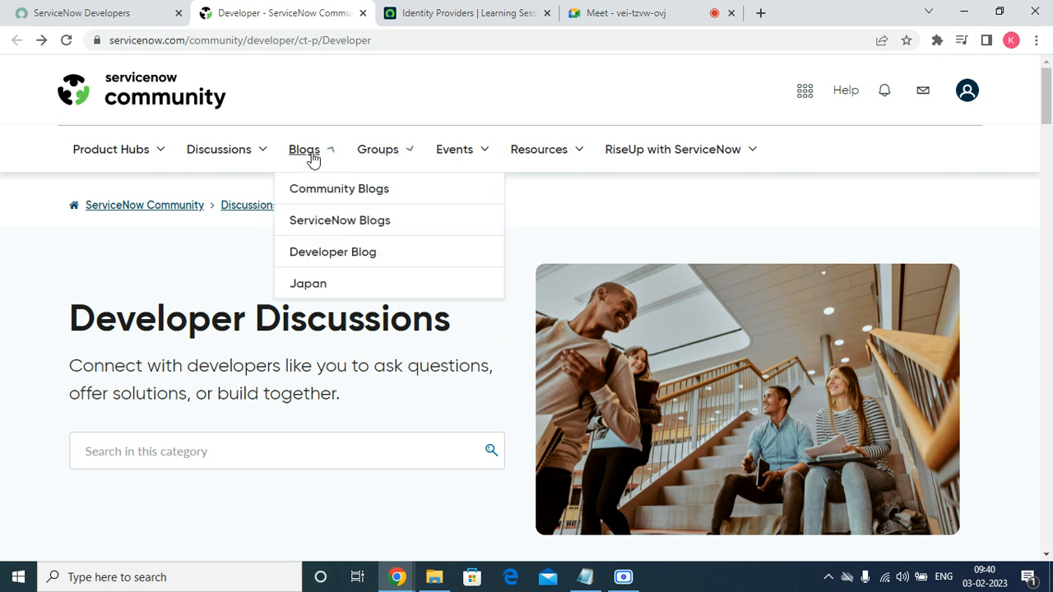
right_click(314, 212)
click(338, 219)
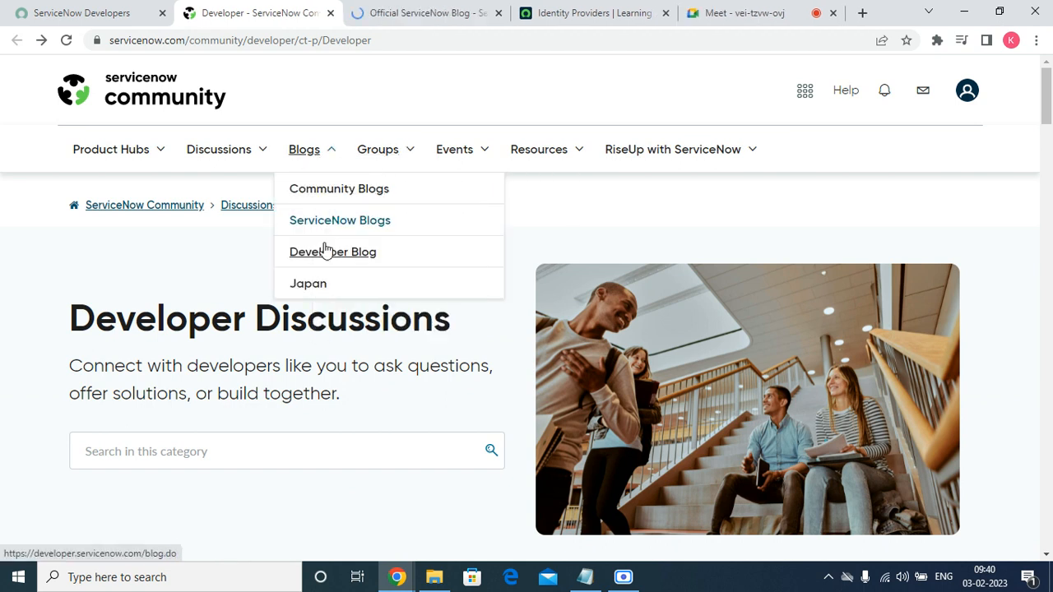
right_click(321, 253)
click(381, 261)
click(383, 12)
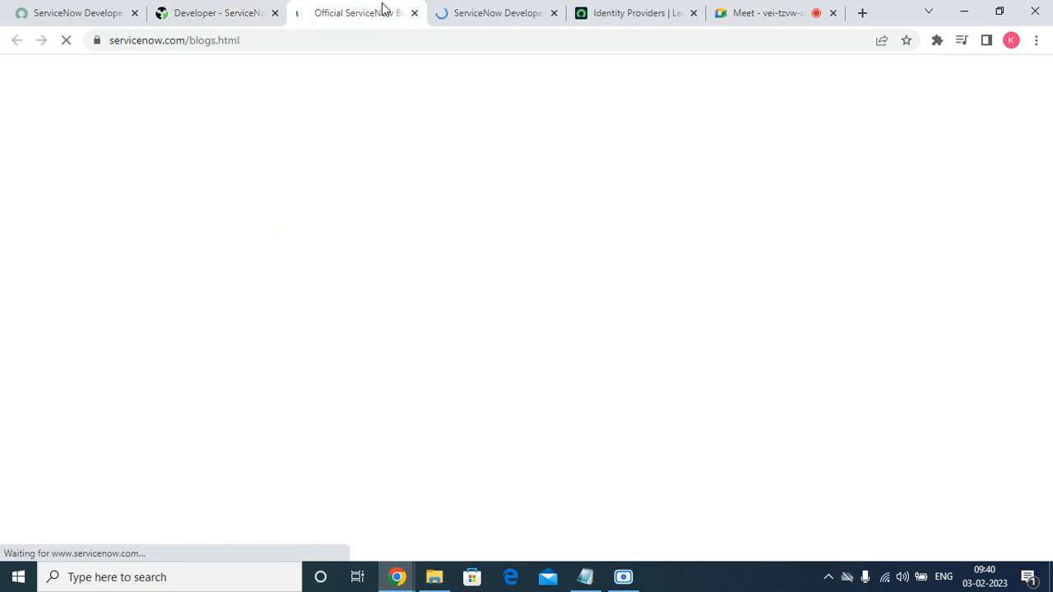
Step: Switch to the Developer Blog, open its MVPs posts and look through the first page of entries
click(501, 13)
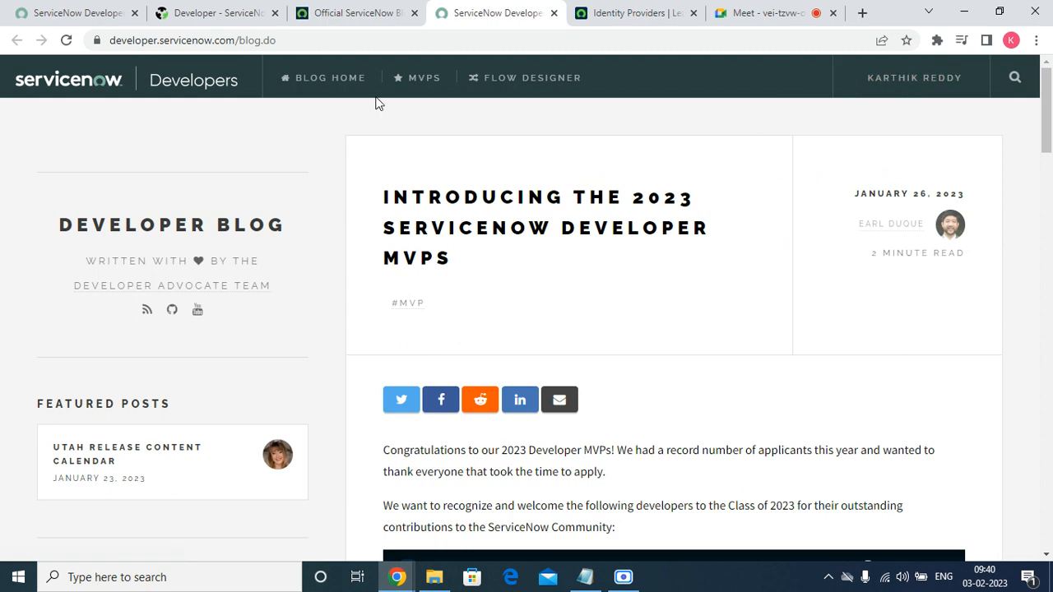
click(428, 86)
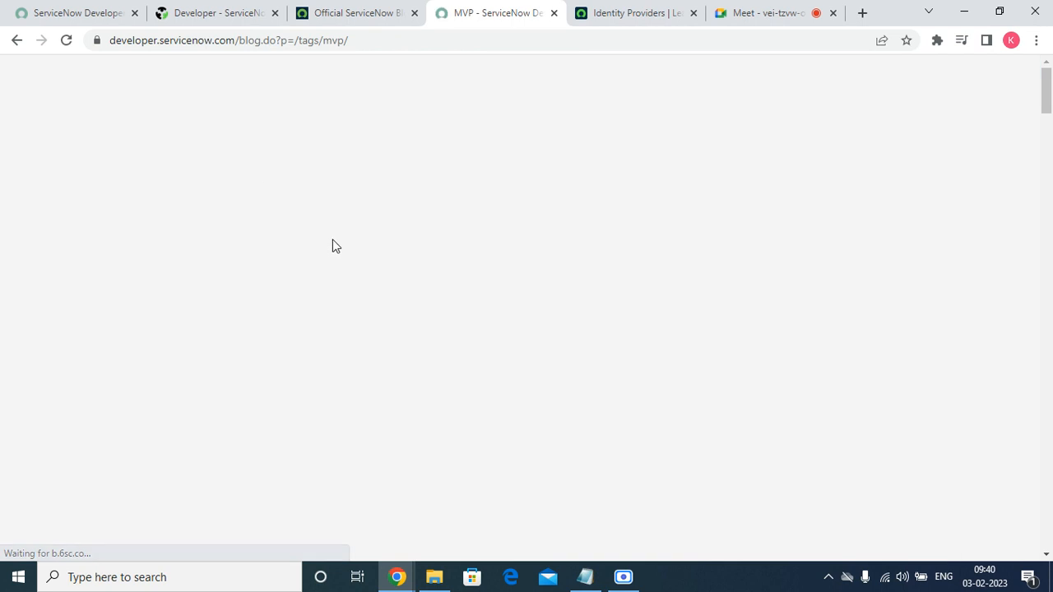
scroll(522, 360, down, 20)
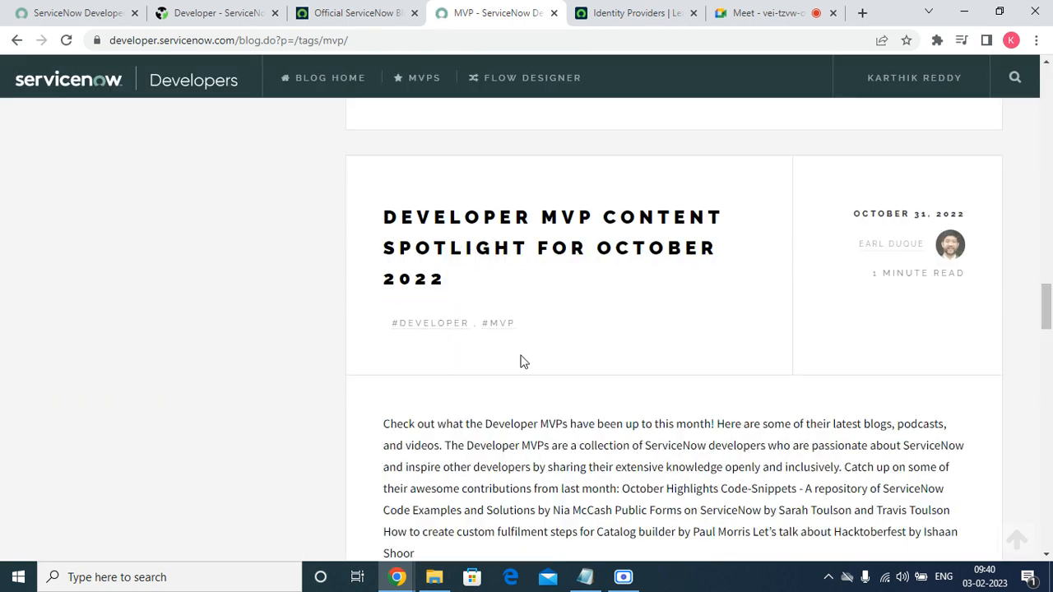
scroll(521, 362, down, 20)
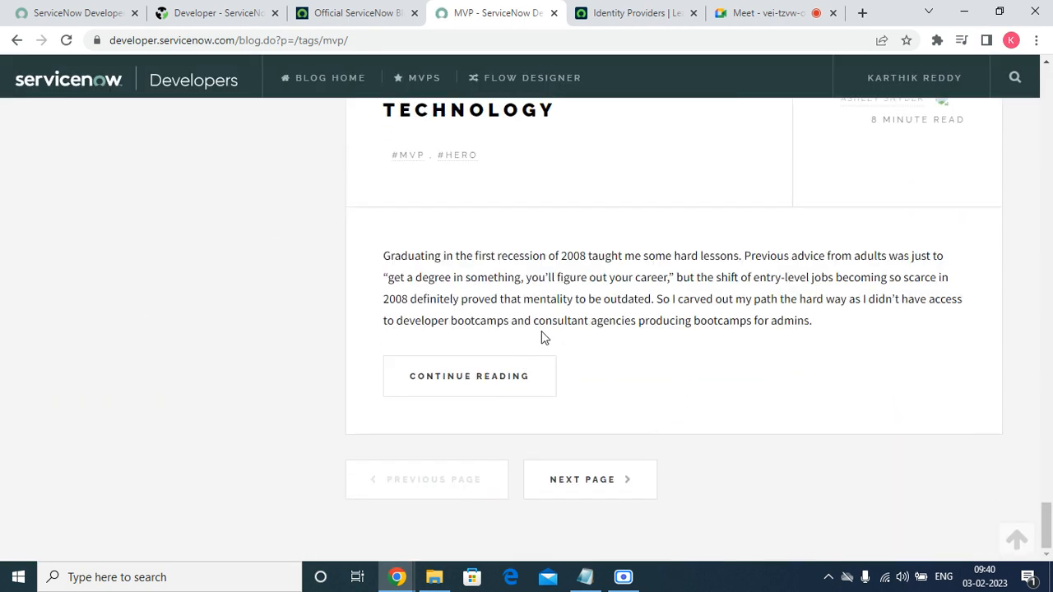
scroll(522, 354, up, 20)
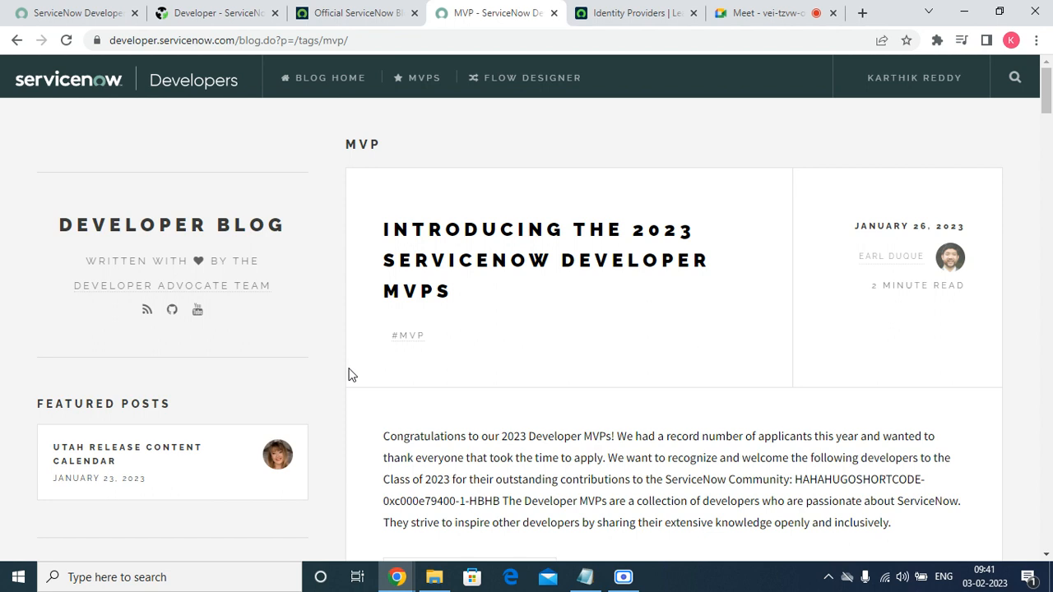
Step: Close the Identity Providers, Developer Blog MVP and Official ServiceNow Blog tabs
click(655, 10)
click(694, 13)
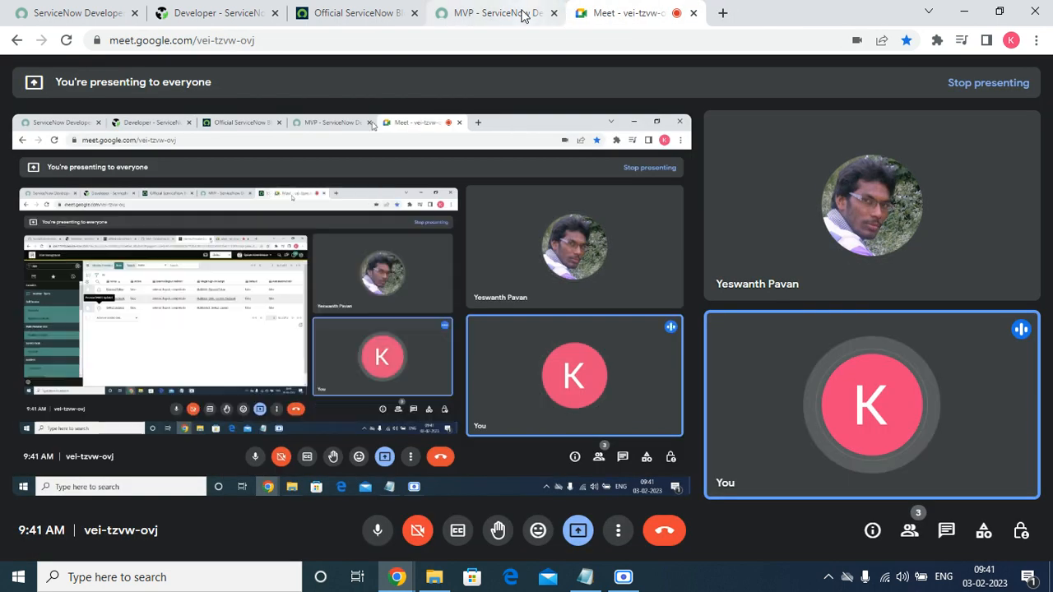
click(519, 13)
click(554, 12)
click(378, 12)
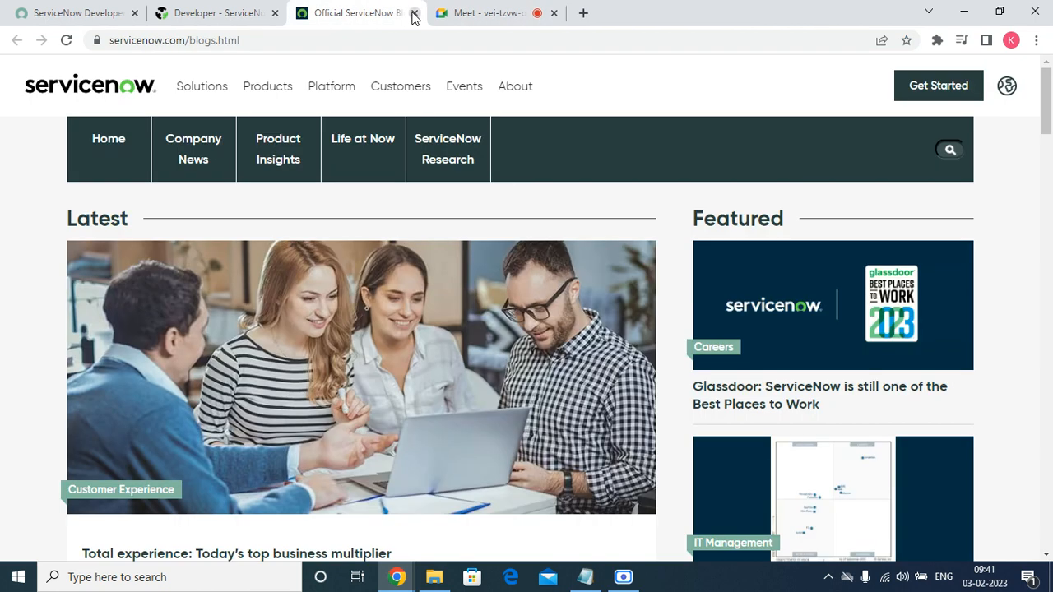
click(415, 12)
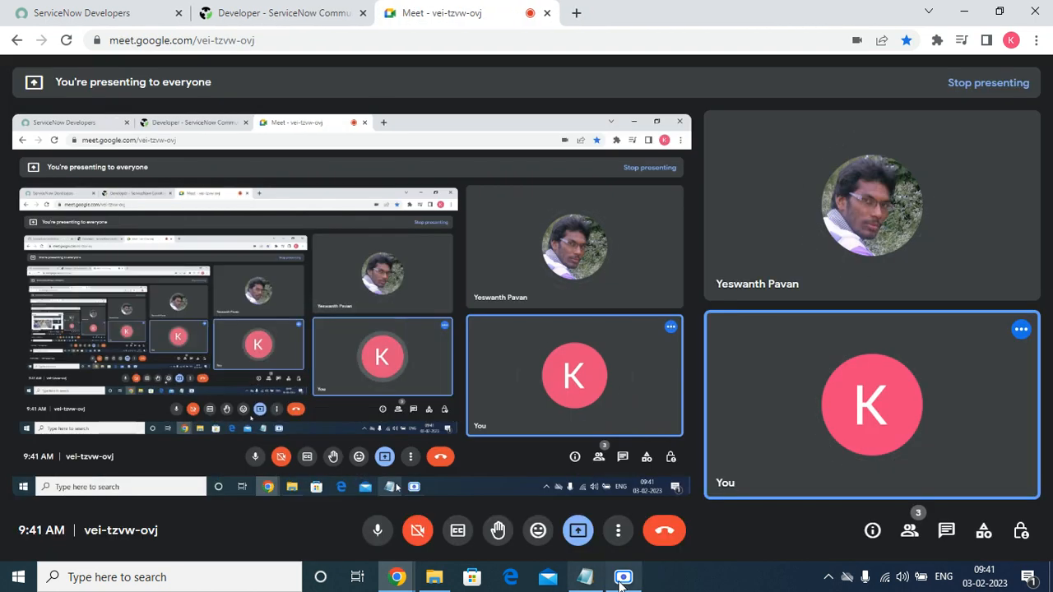
click(622, 577)
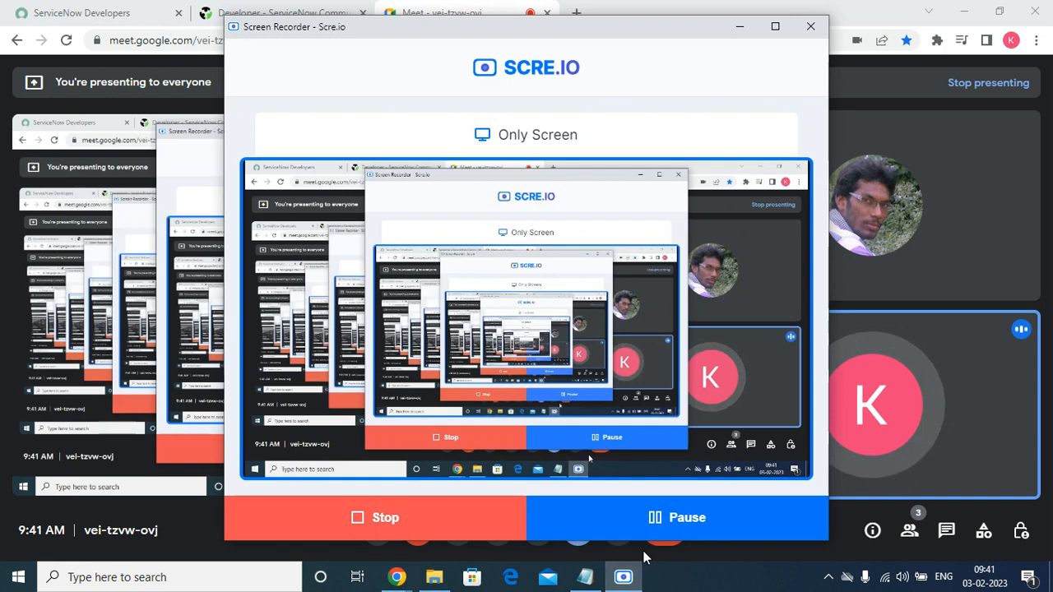